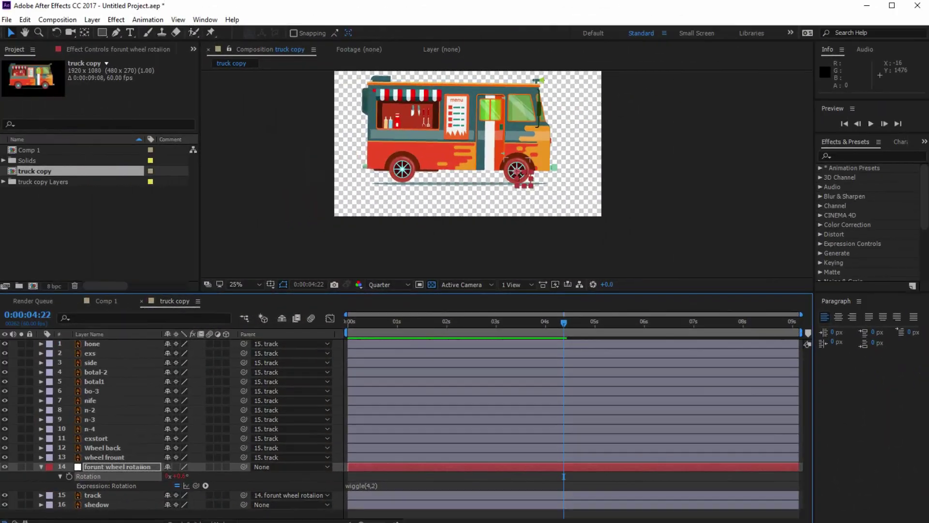
Preview the finished truck animation from the start of the timeline.
{"action": "left_click", "coordinate": [41, 466]}
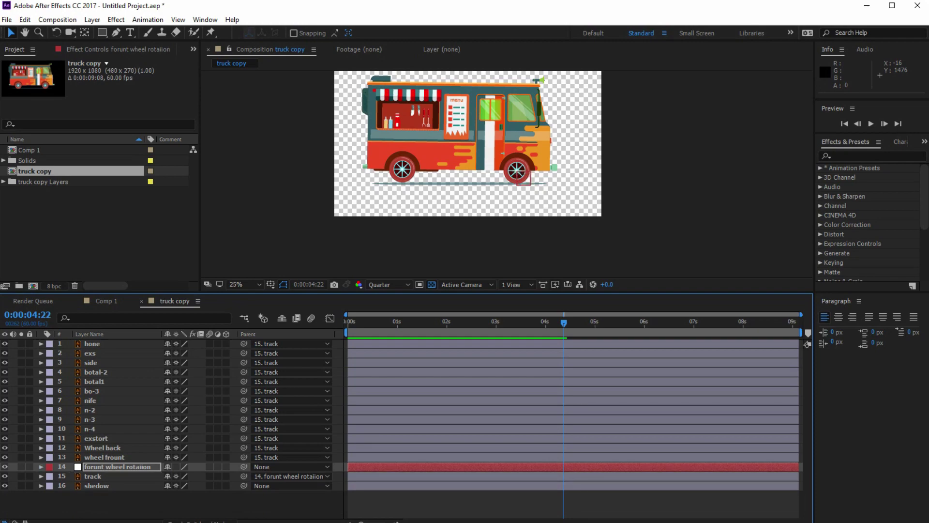
{"action": "right_click", "coordinate": [76, 500]}
{"action": "mouse_move", "coordinate": [145, 378]}
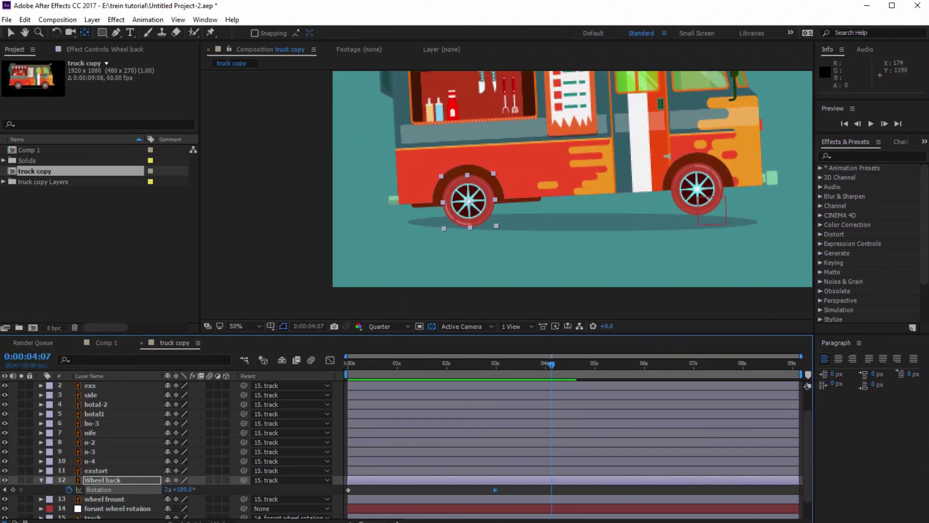
{"action": "key", "text": "Home"}
{"action": "key", "text": "space"}
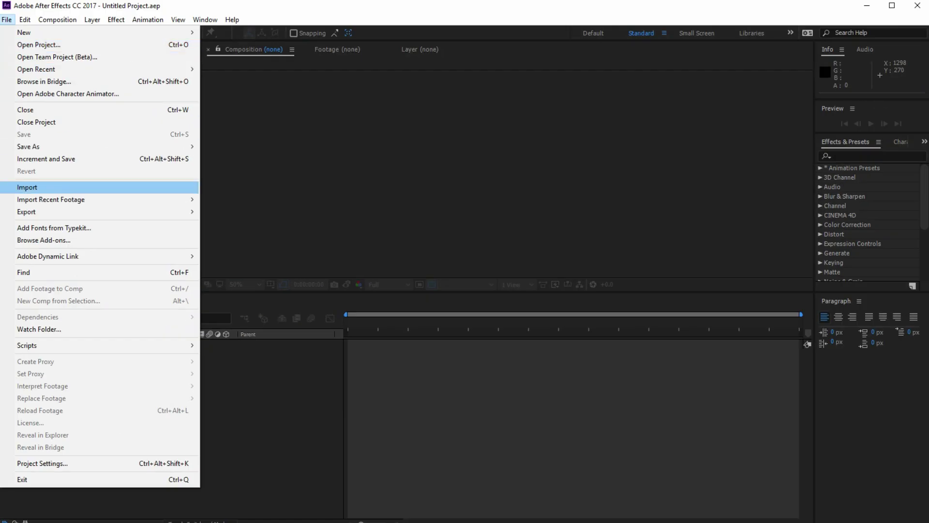
Create a new 1920 × 1080 composition named Comp 1 with a frame rate of 60 fps.
{"action": "key", "text": "Escape"}
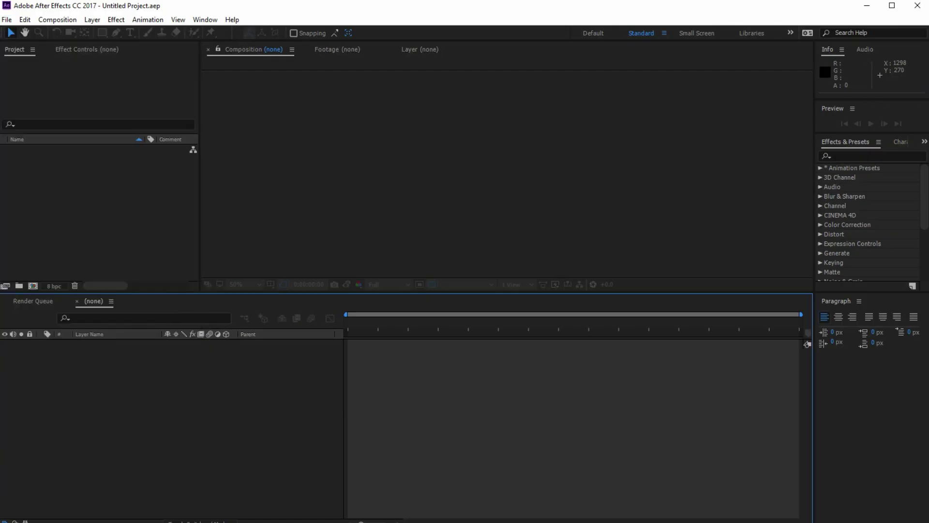
{"action": "key", "text": "ctrl+n"}
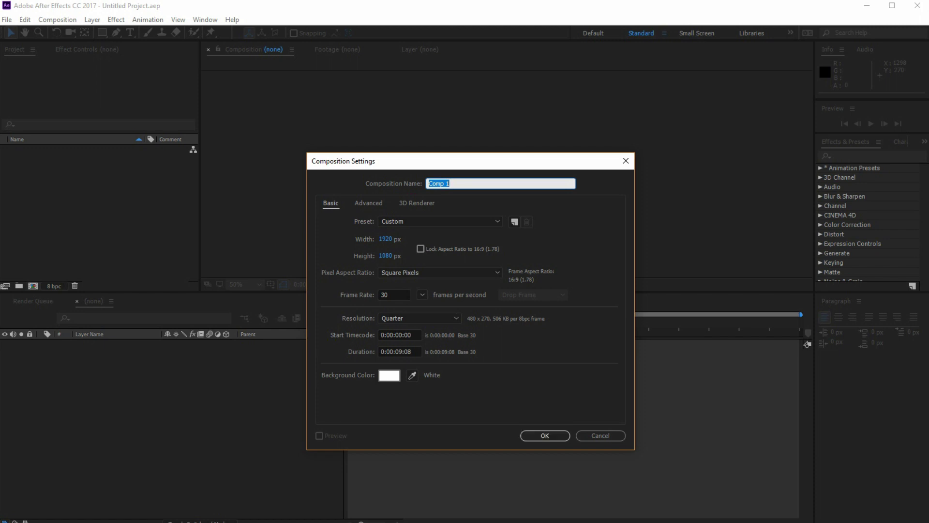
{"action": "left_click", "coordinate": [423, 294]}
{"action": "left_click", "coordinate": [448, 430]}
{"action": "left_click", "coordinate": [545, 435]}
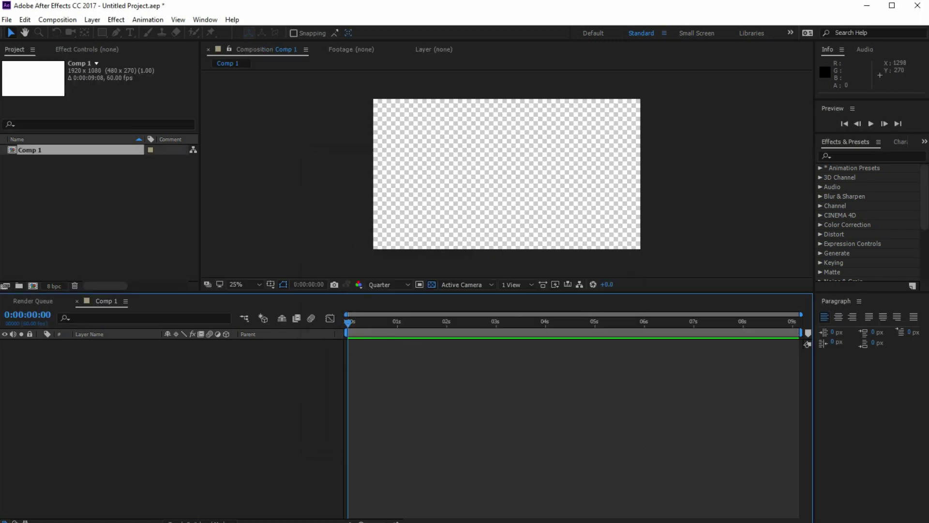
Import the Illustrator file truck copy as a composition with footage dimensions set to Layer Size.
{"action": "double_click", "coordinate": [116, 208]}
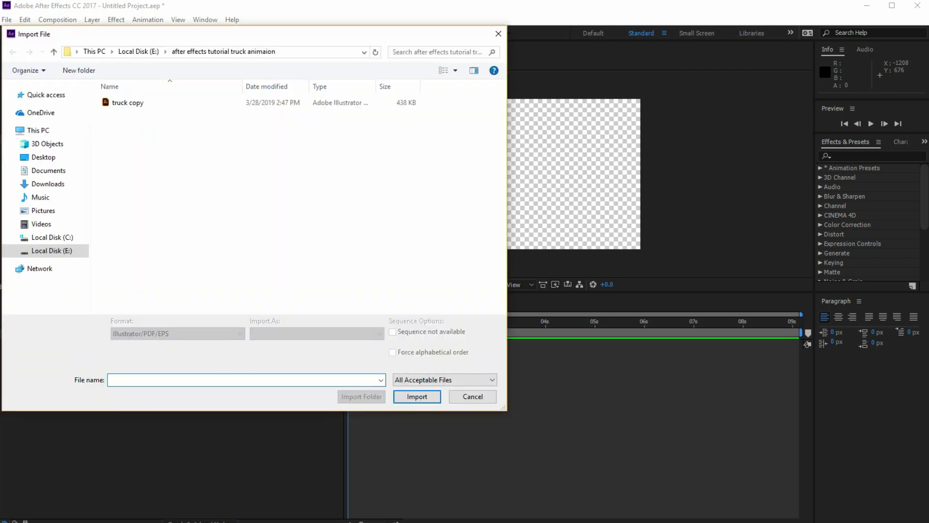
{"action": "double_click", "coordinate": [129, 104]}
{"action": "left_click", "coordinate": [499, 242]}
{"action": "left_click", "coordinate": [482, 267]}
{"action": "left_click", "coordinate": [498, 309]}
{"action": "left_click", "coordinate": [474, 320]}
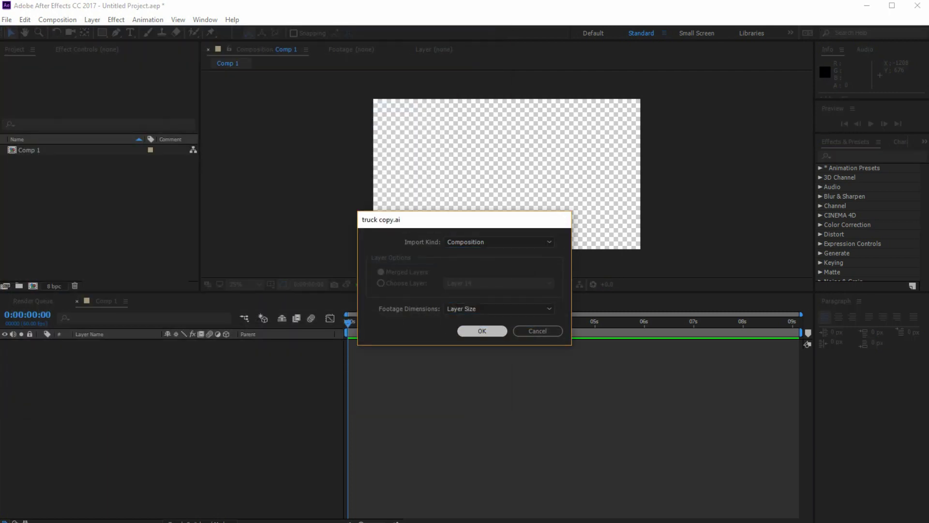
{"action": "left_click", "coordinate": [483, 331]}
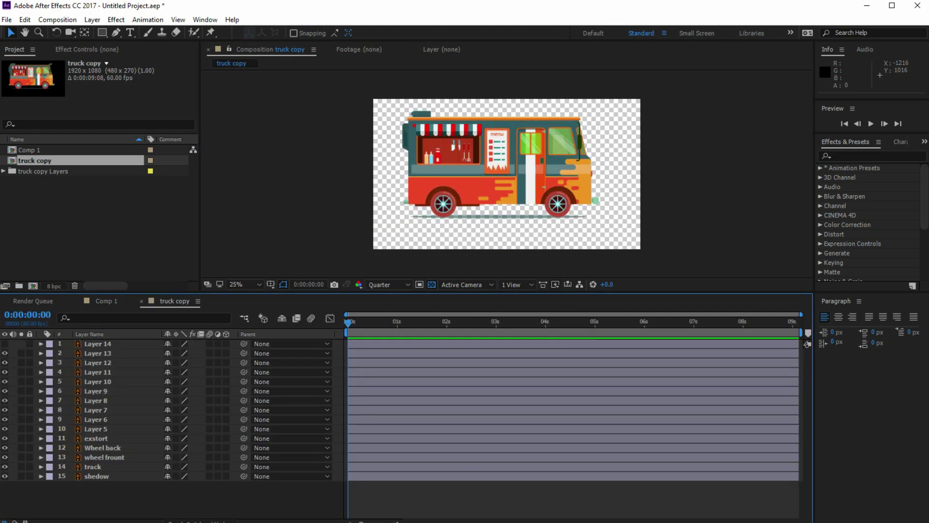
Rename Layer 14 in the truck copy composition as hone.
{"action": "left_click", "coordinate": [97, 343]}
{"action": "right_click", "coordinate": [97, 343]}
{"action": "key", "text": "Escape"}
{"action": "key", "text": "Return"}
{"action": "type", "text": "hone"}
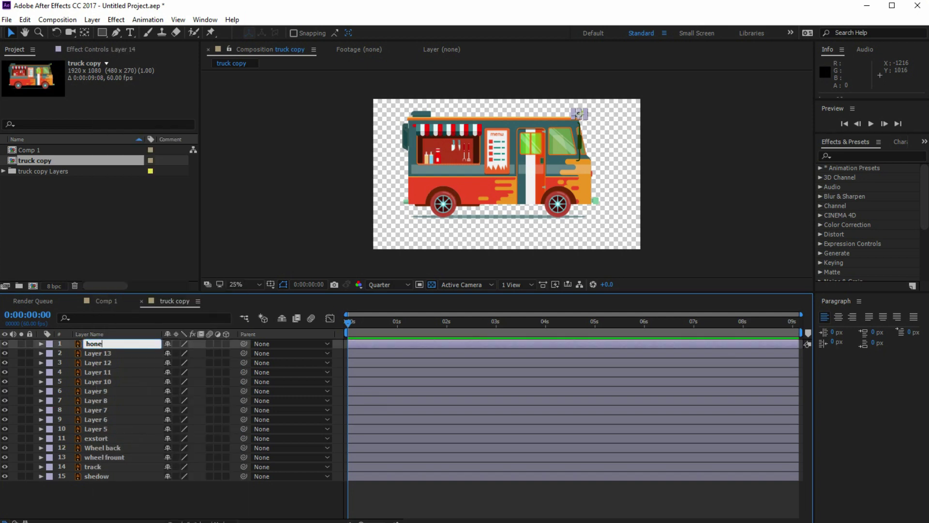
Rename Layer 13 as exs.
{"action": "left_click", "coordinate": [109, 352]}
{"action": "right_click", "coordinate": [109, 353]}
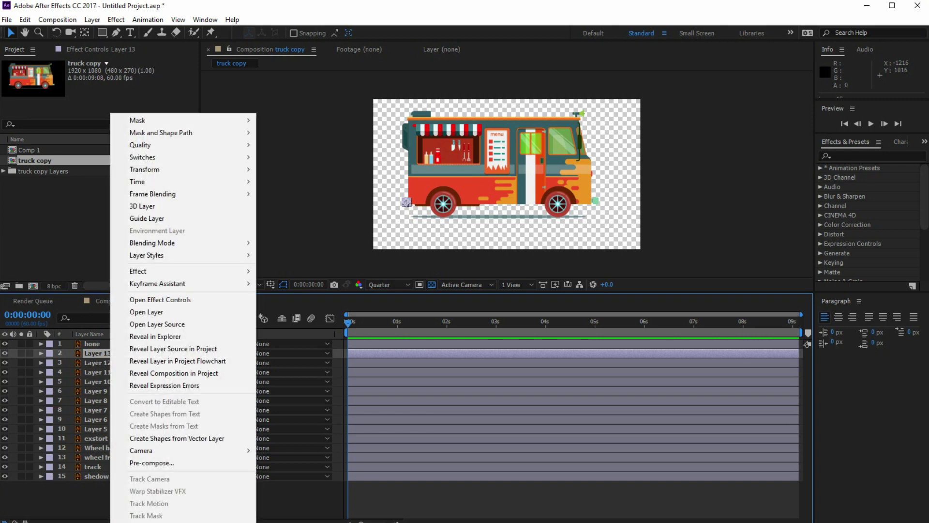
{"action": "key", "text": "Escape"}
{"action": "key", "text": "Return"}
{"action": "type", "text": "exs"}
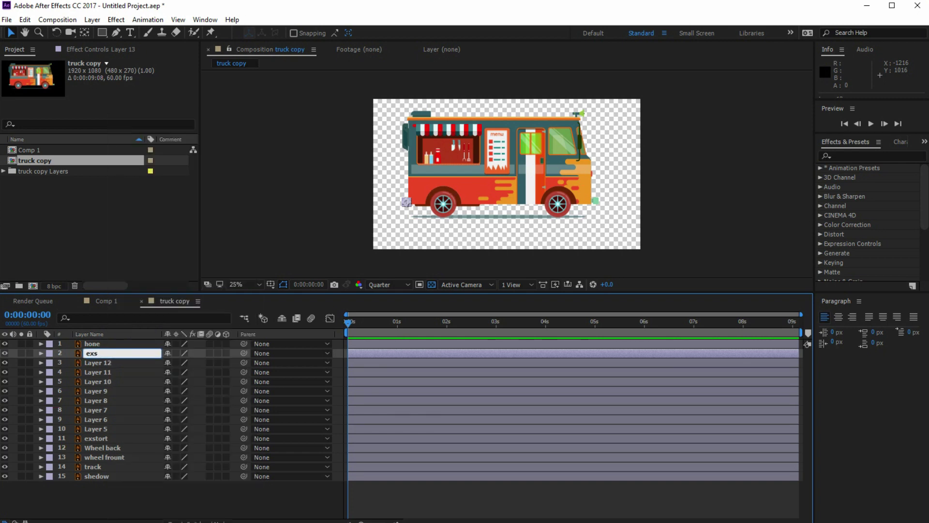
Rename Layer 12 as side.
{"action": "left_click", "coordinate": [109, 362]}
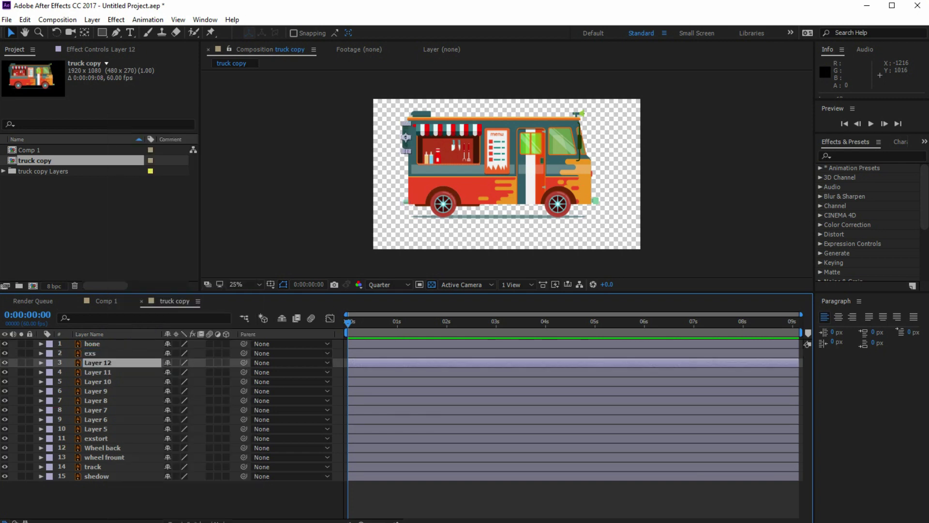
{"action": "right_click", "coordinate": [109, 362]}
{"action": "key", "text": "Escape"}
{"action": "key", "text": "Return"}
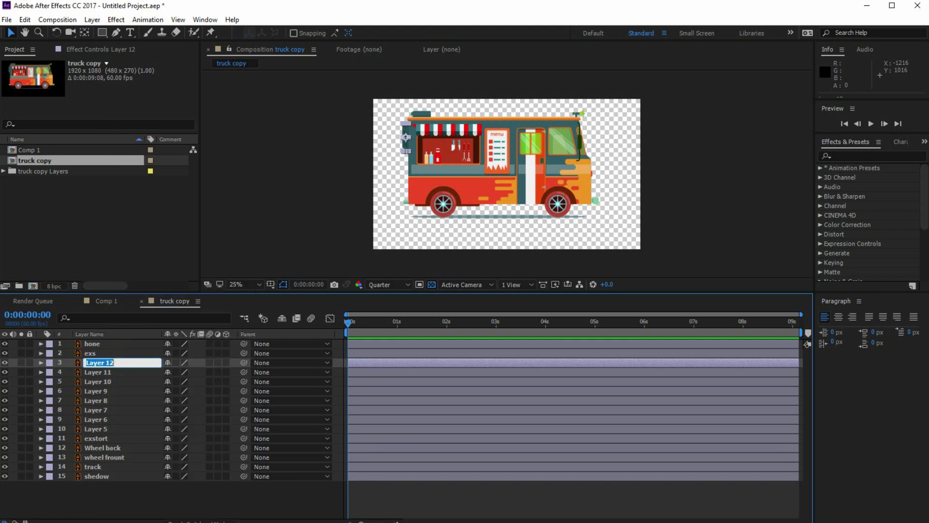
{"action": "type", "text": "side"}
{"action": "key", "text": "Return"}
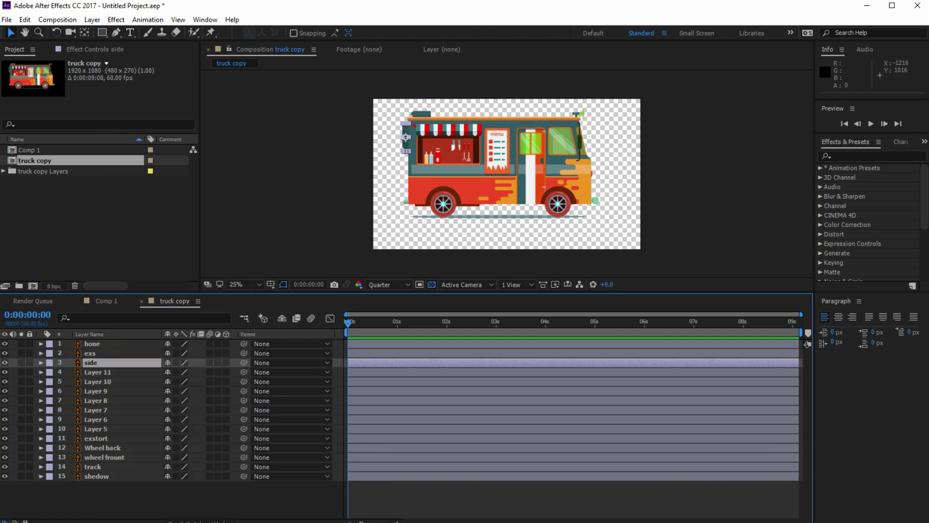
Rename Layer 11 as botal-2.
{"action": "left_click", "coordinate": [109, 372]}
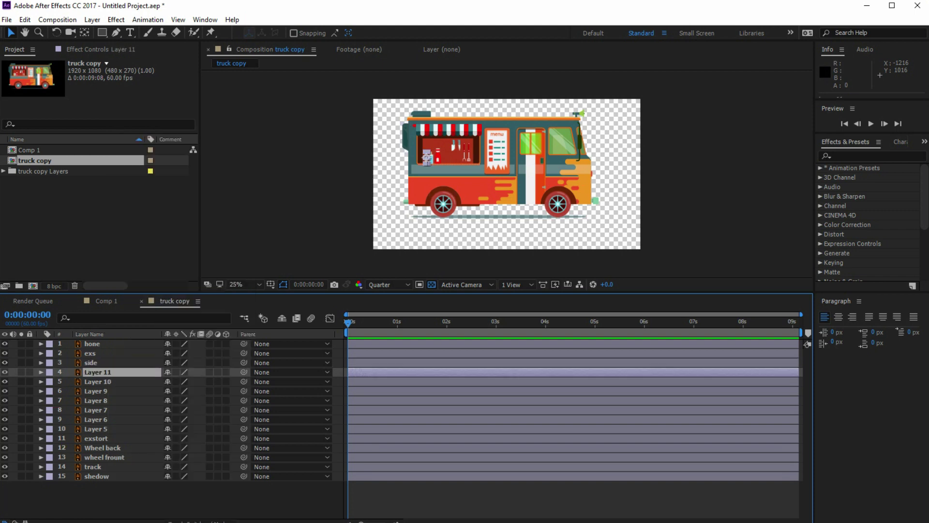
{"action": "right_click", "coordinate": [101, 372]}
{"action": "key", "text": "Escape"}
{"action": "key", "text": "Return"}
{"action": "type", "text": "botal-2"}
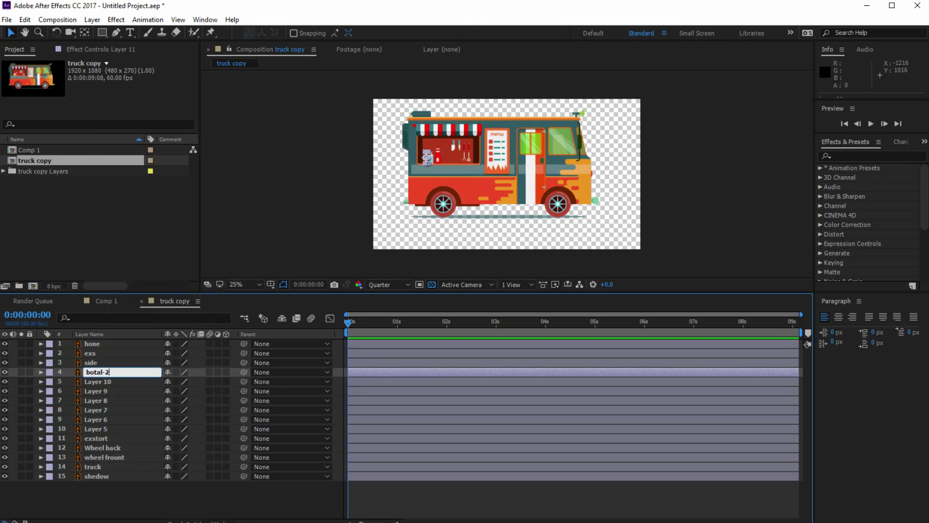
Rename Layer 10 as botal1.
{"action": "right_click", "coordinate": [97, 381]}
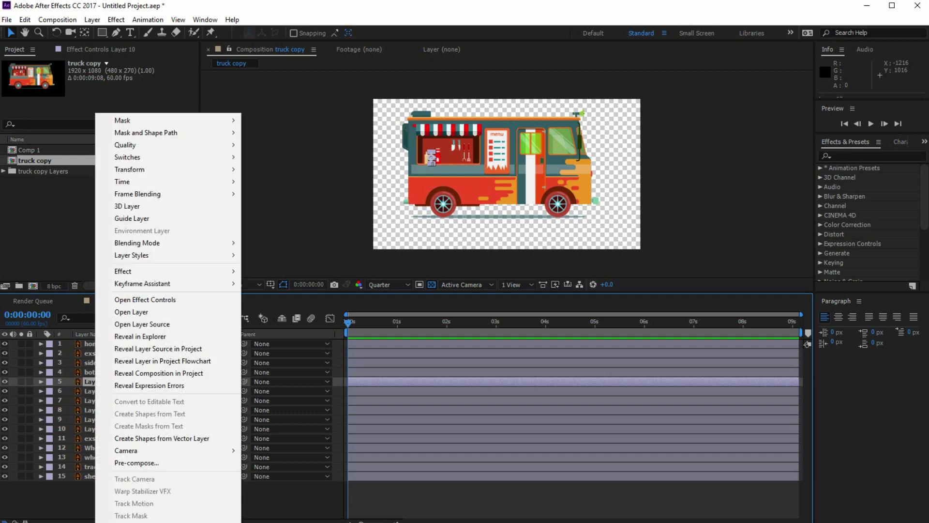
{"action": "key", "text": "Escape"}
{"action": "key", "text": "Return"}
{"action": "type", "text": "botal"}
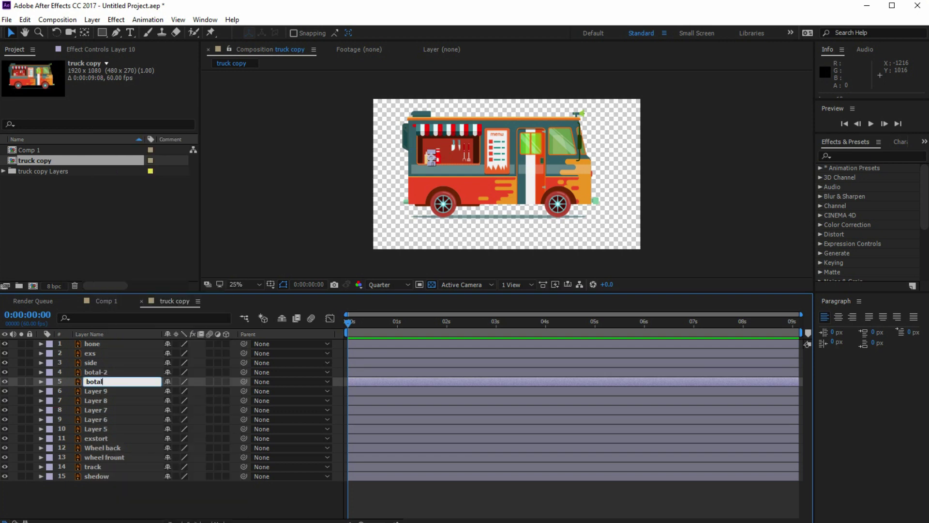
{"action": "type", "text": "1"}
{"action": "key", "text": "Return"}
Rename Layer 9 as bo-3.
{"action": "left_click", "coordinate": [97, 391]}
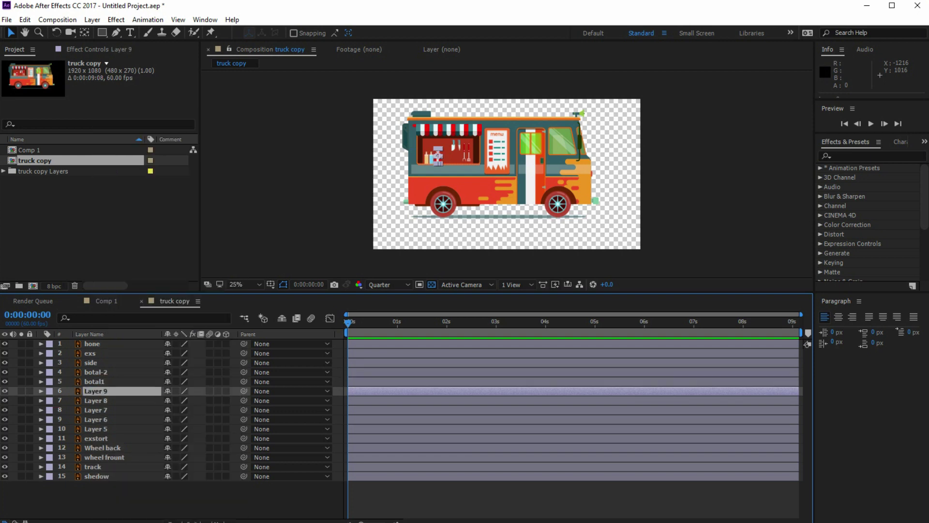
{"action": "right_click", "coordinate": [104, 392]}
{"action": "key", "text": "Escape"}
{"action": "key", "text": "Return"}
{"action": "type", "text": "bo-"}
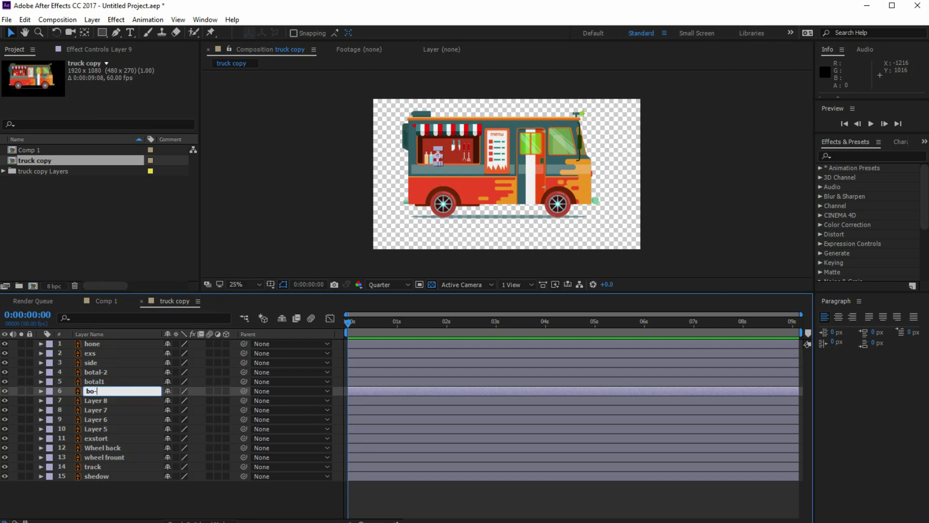
{"action": "type", "text": "3"}
{"action": "key", "text": "Return"}
Rename Layer 8 as nife.
{"action": "left_click", "coordinate": [96, 401]}
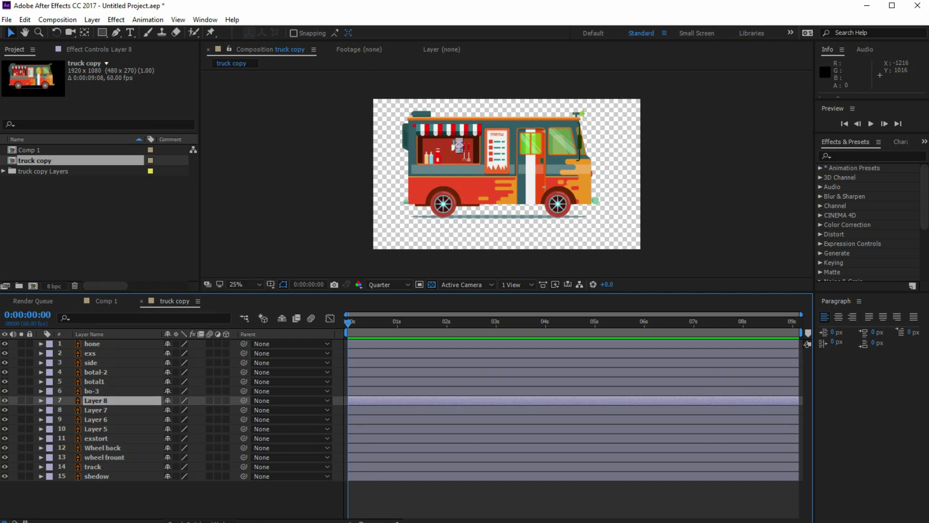
{"action": "right_click", "coordinate": [94, 400]}
{"action": "key", "text": "Escape"}
{"action": "key", "text": "Return"}
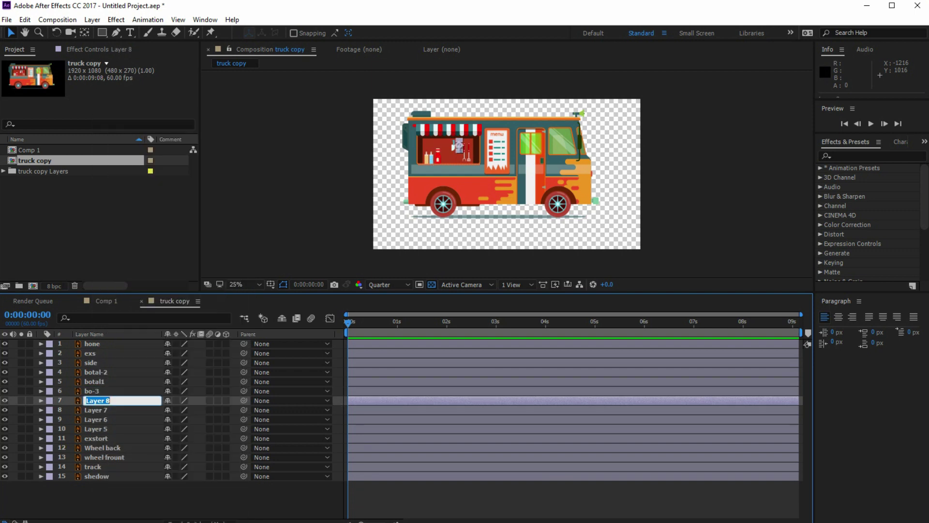
{"action": "type", "text": "nife"}
{"action": "key", "text": "Return"}
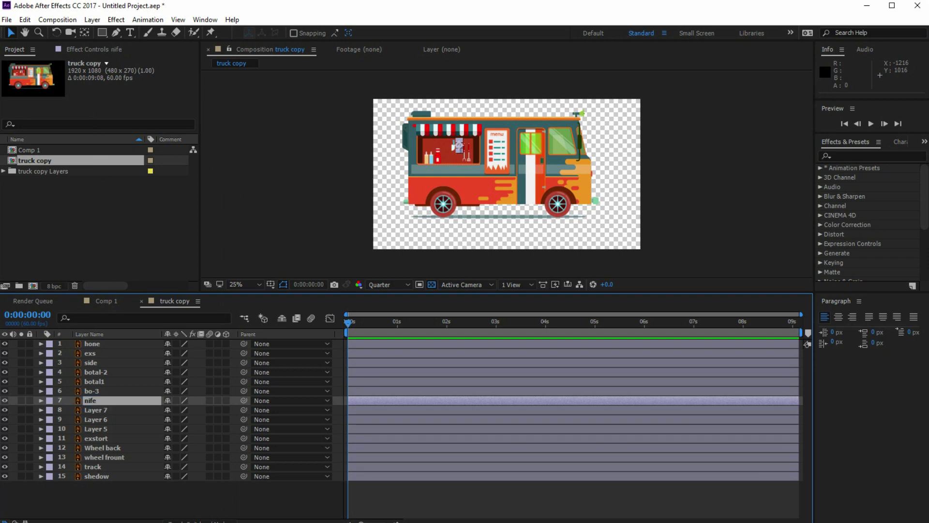
Rename Layer 7 as n-2.
{"action": "left_click", "coordinate": [96, 410]}
{"action": "right_click", "coordinate": [102, 410]}
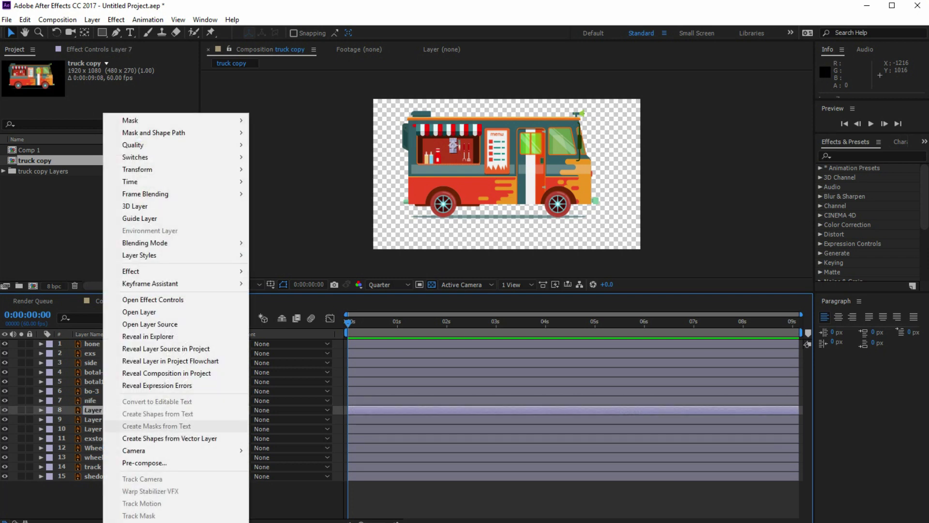
{"action": "key", "text": "Escape"}
{"action": "key", "text": "Return"}
{"action": "type", "text": "n-2"}
{"action": "key", "text": "Return"}
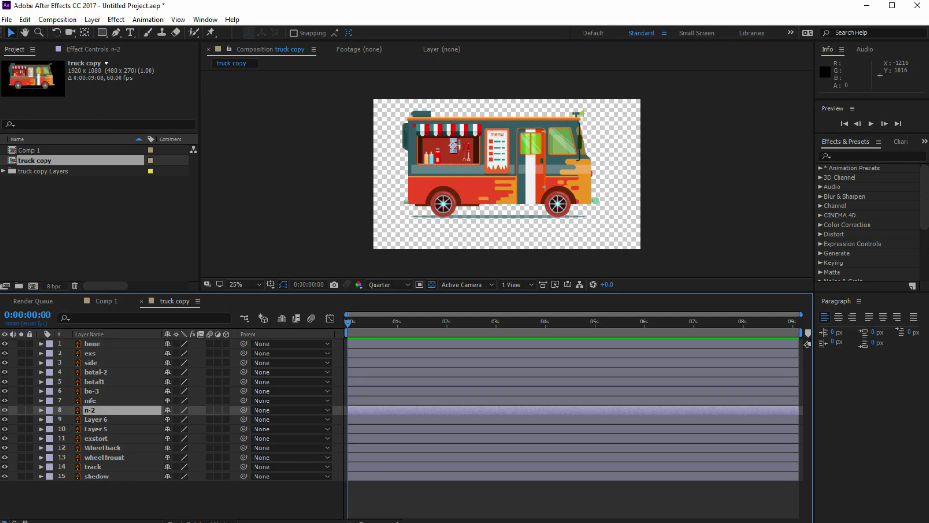
Rename Layer 6 as n-3.
{"action": "left_click", "coordinate": [96, 420]}
{"action": "right_click", "coordinate": [94, 420]}
{"action": "left_click", "coordinate": [124, 522]}
{"action": "type", "text": "n-3"}
{"action": "key", "text": "Return"}
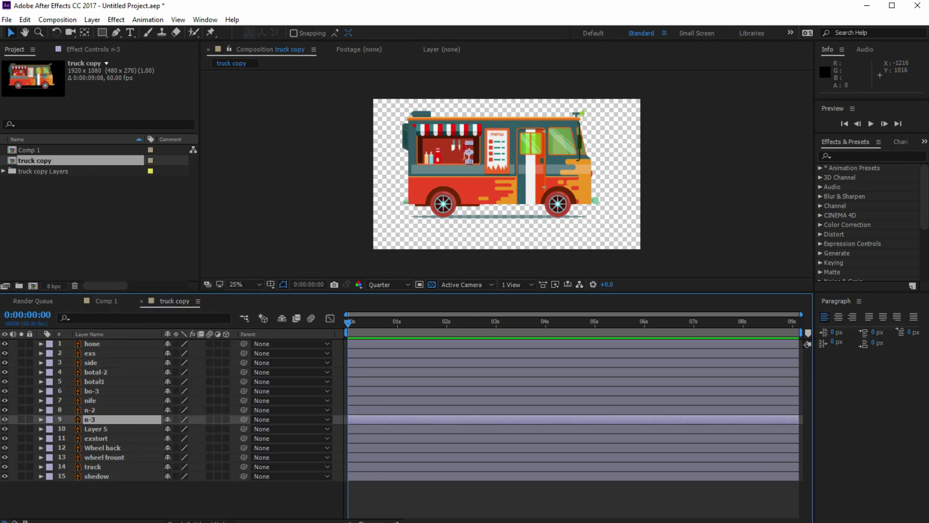
Rename Layer 5 as n-4.
{"action": "left_click", "coordinate": [96, 430]}
{"action": "right_click", "coordinate": [94, 429]}
{"action": "left_click", "coordinate": [124, 522]}
{"action": "type", "text": "n-4"}
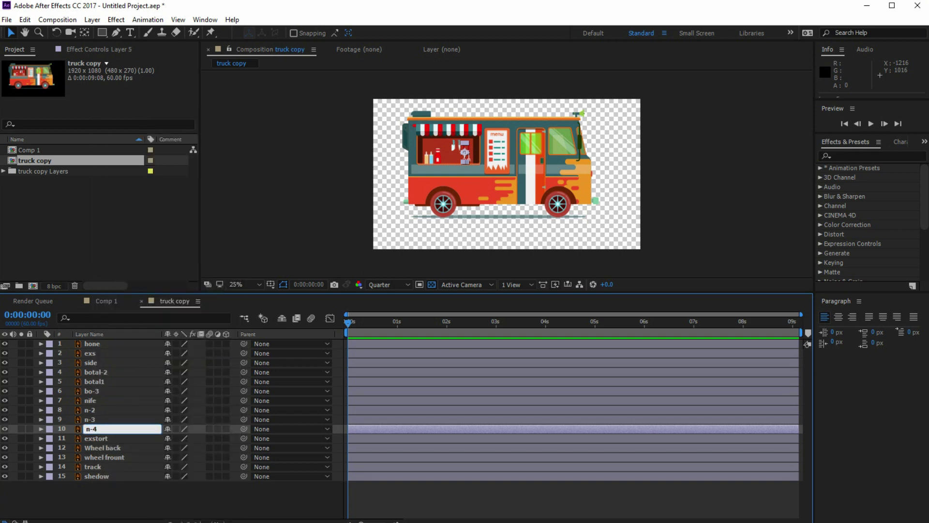
{"action": "key", "text": "Return"}
Parent all layers from hone down to wheel frount to the track layer.
{"action": "left_click", "coordinate": [95, 467]}
{"action": "left_click", "coordinate": [97, 476]}
{"action": "left_click", "coordinate": [95, 467]}
{"action": "left_click", "coordinate": [100, 457]}
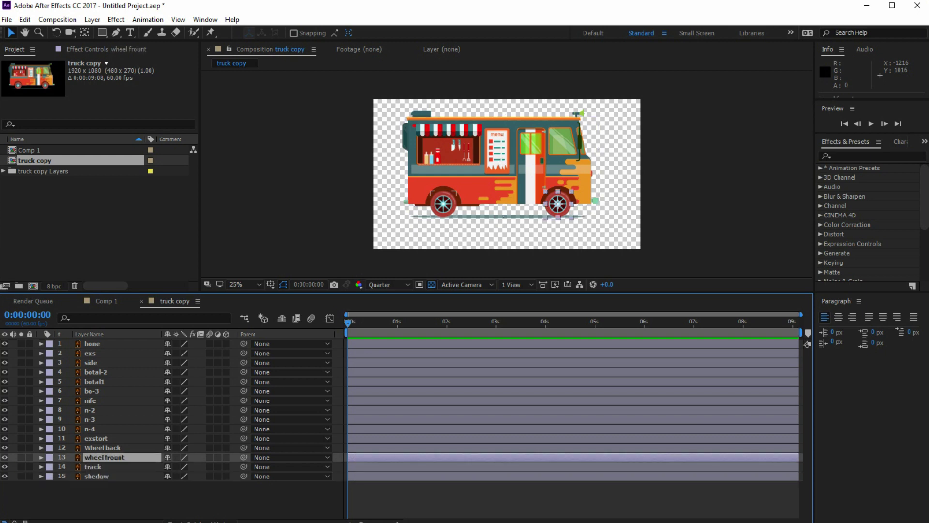
{"action": "left_click", "coordinate": [102, 448]}
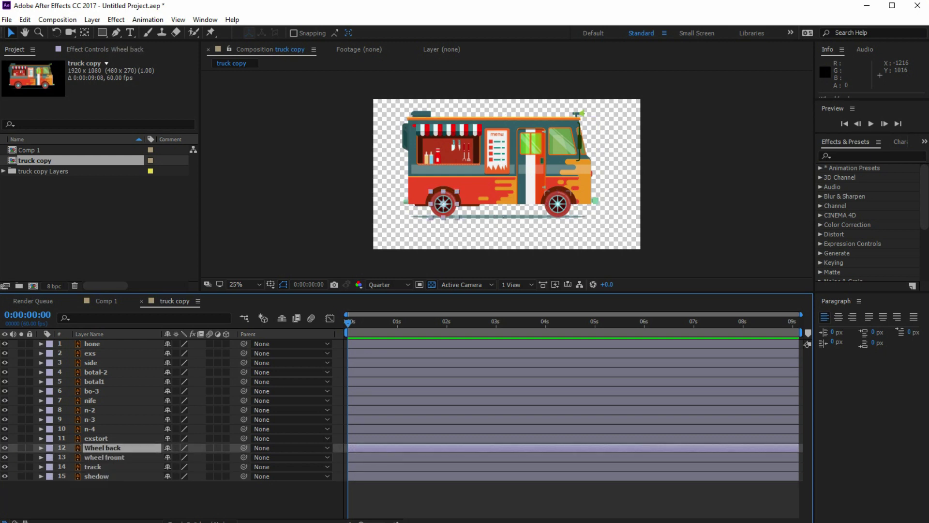
{"action": "left_click", "coordinate": [102, 457]}
{"action": "left_click", "coordinate": [92, 343], "text": "shift"}
{"action": "left_click_drag", "start_coordinate": [244, 344], "coordinate": [116, 466]}
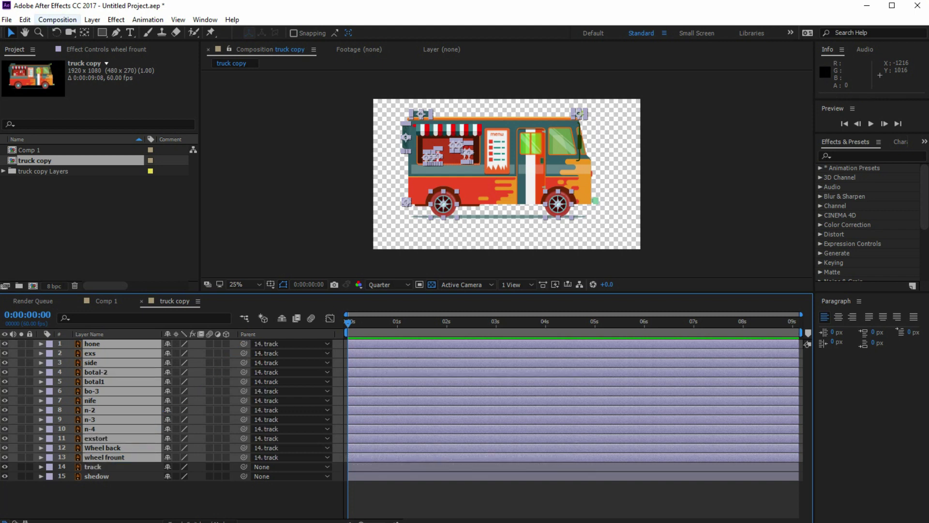
Try moving the track layer in the composition to test the parenting of the truck parts.
{"action": "left_click", "coordinate": [421, 274]}
{"action": "left_click", "coordinate": [97, 466]}
{"action": "mouse_move", "coordinate": [489, 185]}
{"action": "left_mouse_down"}
{"action": "mouse_move", "coordinate": [507, 168]}
{"action": "mouse_move", "coordinate": [489, 175]}
{"action": "left_mouse_up"}
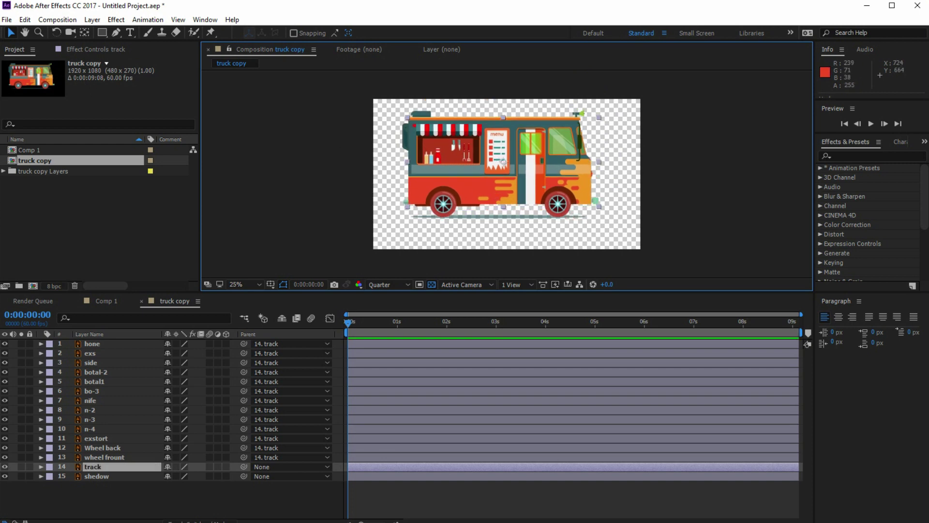
Turn on Continuously Rasterize for every layer from hone to shedow, undoing and redoing it to compare the artwork's sharpness.
{"action": "left_click", "coordinate": [176, 344]}
{"action": "left_click_drag", "start_coordinate": [176, 353], "coordinate": [176, 476]}
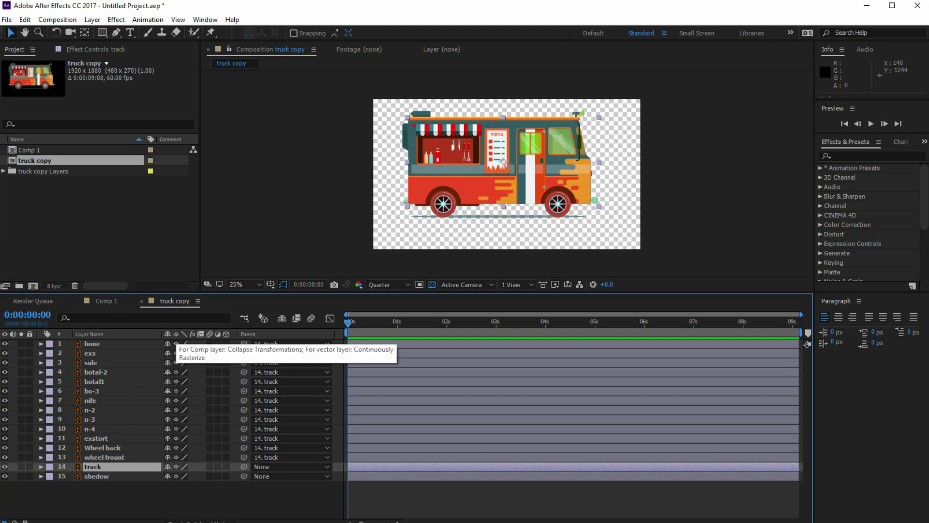
{"action": "scroll", "coordinate": [509, 139], "scroll_direction": "up", "scroll_amount": 1}
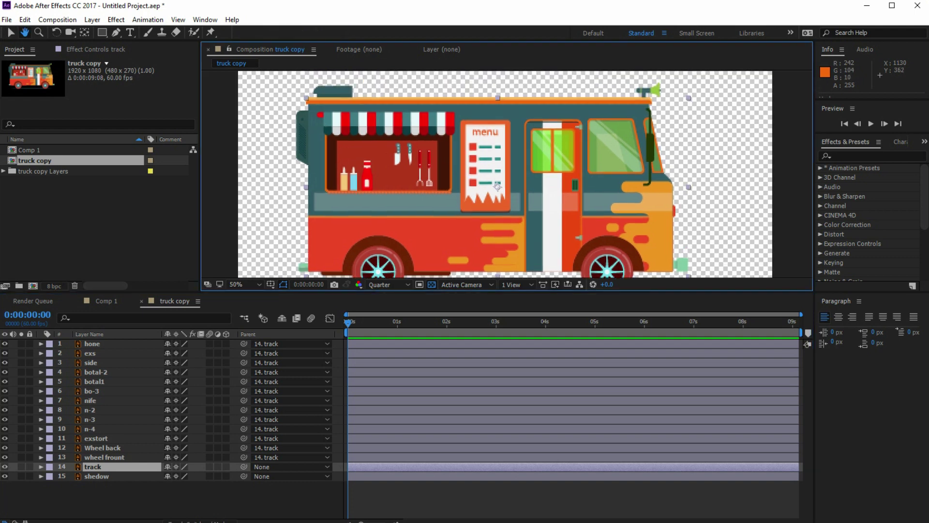
{"action": "left_click_drag", "start_coordinate": [497, 187], "coordinate": [500, 179]}
{"action": "key", "text": "ctrl+z"}
{"action": "key", "text": "ctrl+shift+z"}
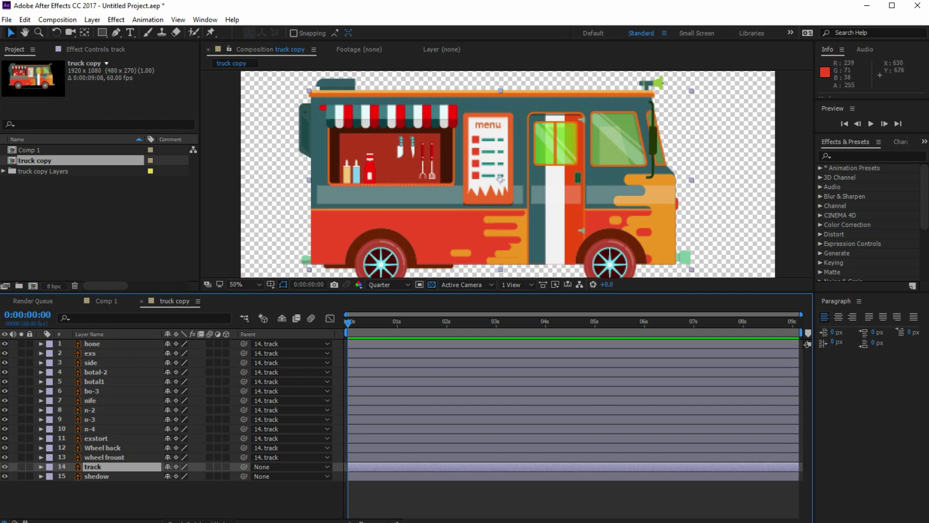
Add the expression wiggle(5.5) to the track layer's rotation.
{"action": "left_click_drag", "start_coordinate": [500, 179], "coordinate": [512, 154]}
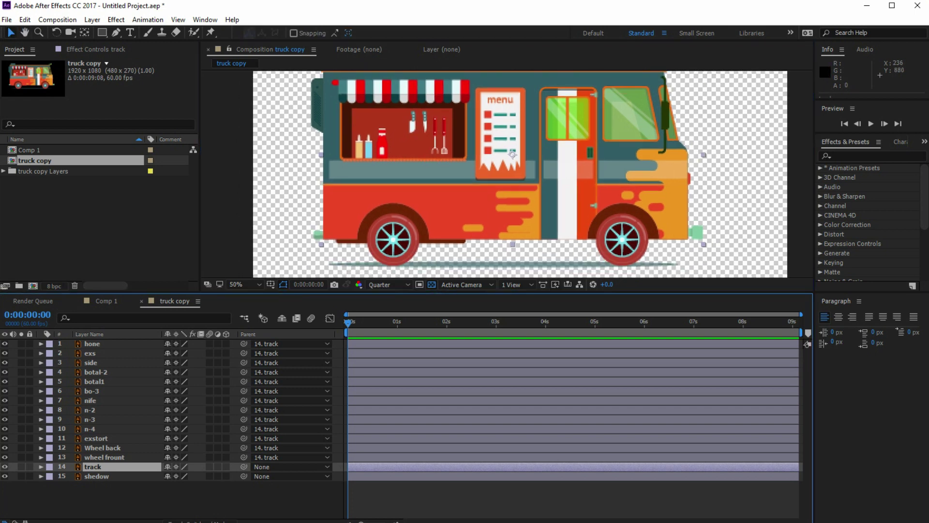
{"action": "key", "text": "r"}
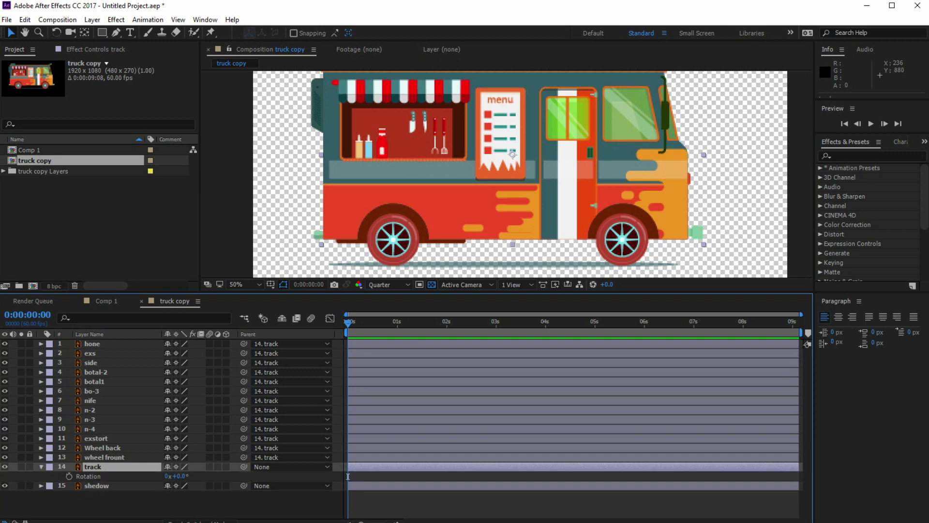
{"action": "left_click", "coordinate": [348, 476]}
{"action": "key", "text": "alt+shift+equal"}
{"action": "type", "text": "wiggle(5.5"}
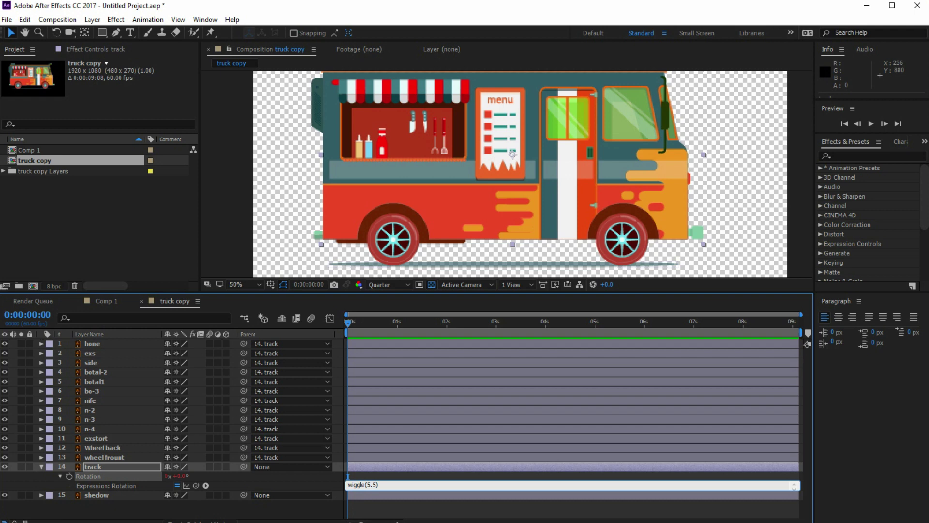
{"action": "left_click", "coordinate": [433, 271]}
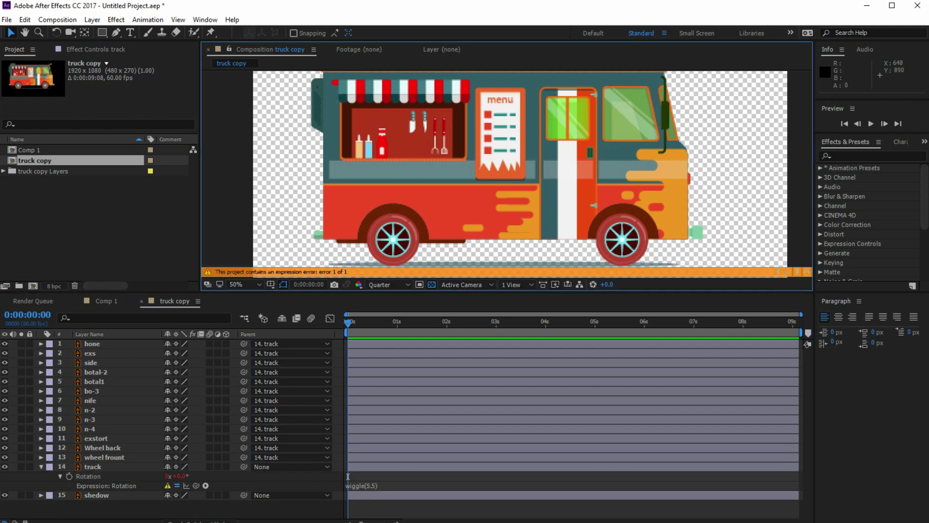
Correct the track layer's rotation expression to wiggle(5,5) and preview the truck's motion.
{"action": "left_click", "coordinate": [347, 477]}
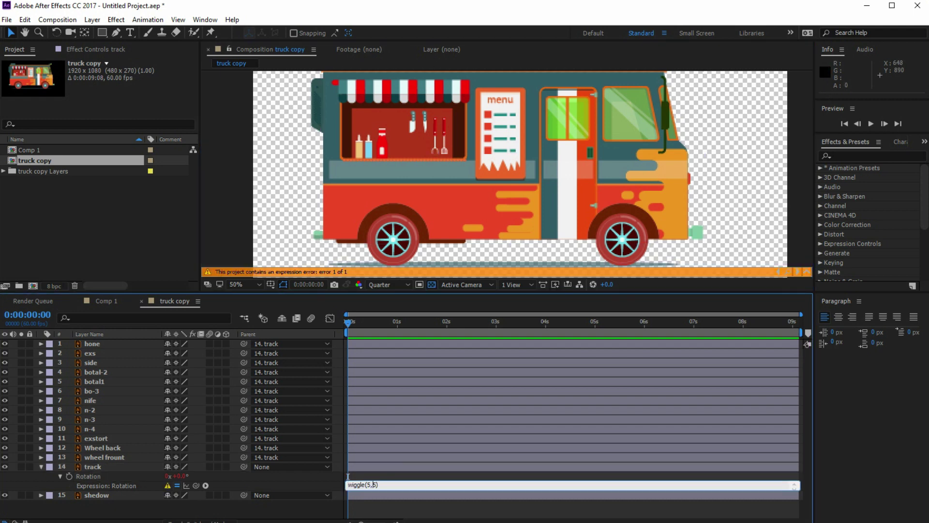
{"action": "key", "text": "KP_Enter"}
{"action": "key", "text": "space"}
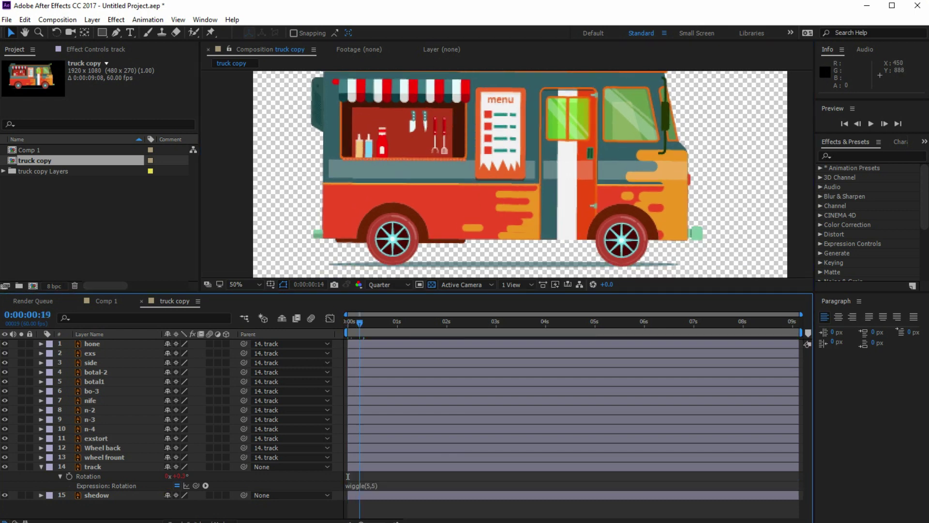
{"action": "key", "text": "comma"}
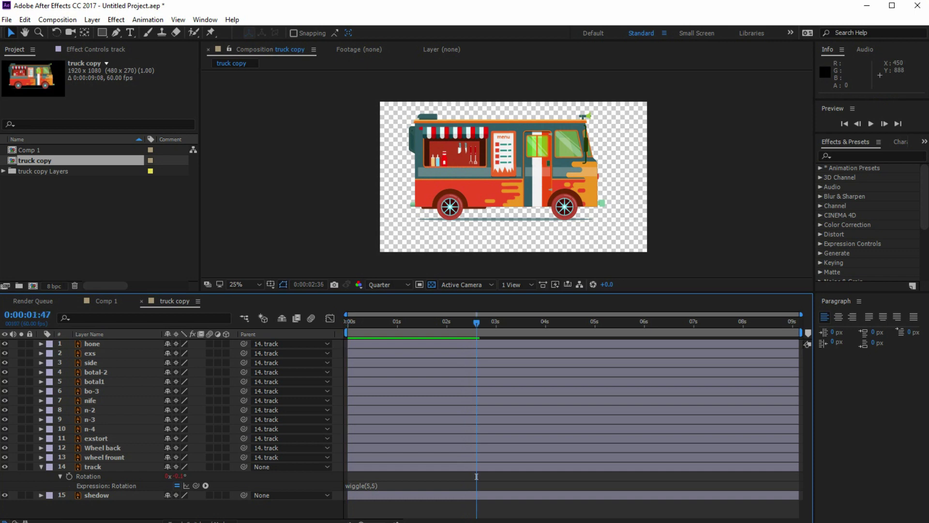
{"action": "key", "text": "space"}
Move the track layer's anchor point to the centre of the back wheel and preview the truck's rocking.
{"action": "left_click", "coordinate": [348, 477]}
{"action": "key", "text": "y"}
{"action": "left_click_drag", "start_coordinate": [510, 164], "coordinate": [448, 204]}
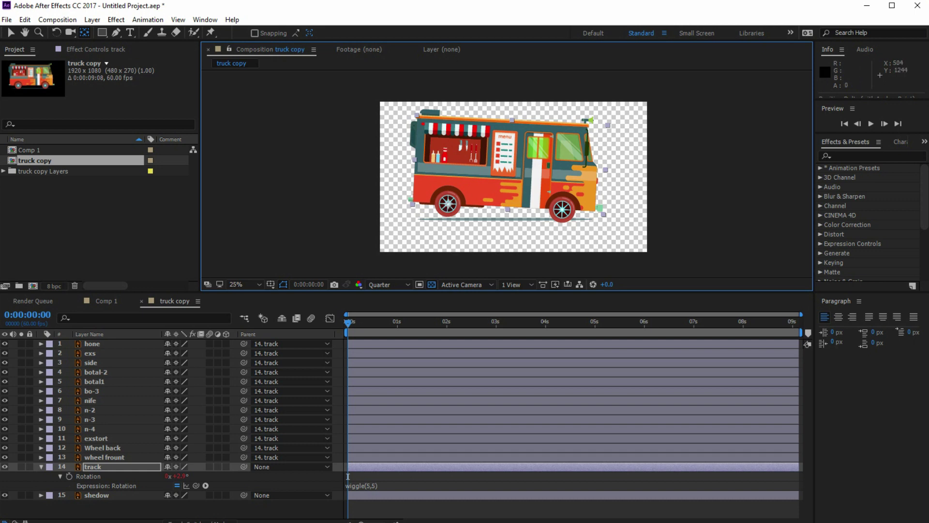
{"action": "key", "text": "space"}
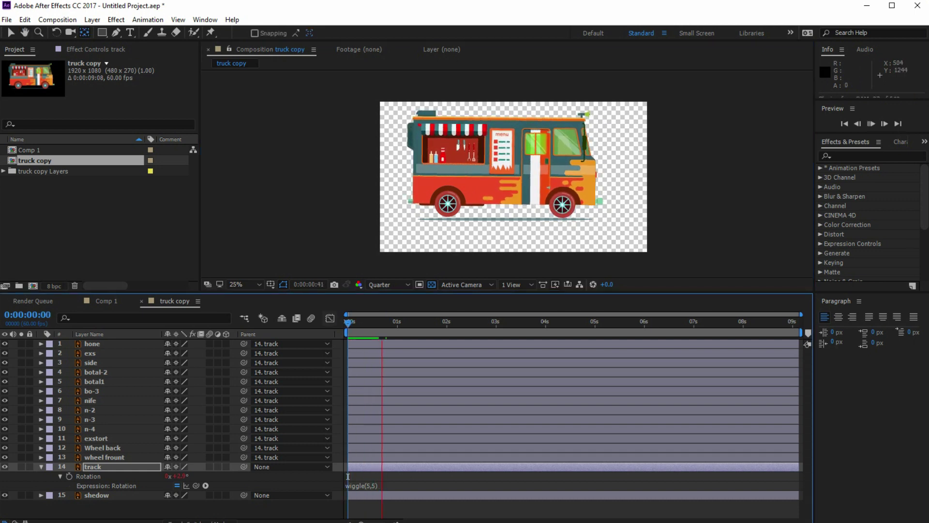
{"action": "key", "text": "space"}
Remove the wiggle expression from the track layer's rotation and collapse the layer's properties.
{"action": "left_click", "coordinate": [455, 476]}
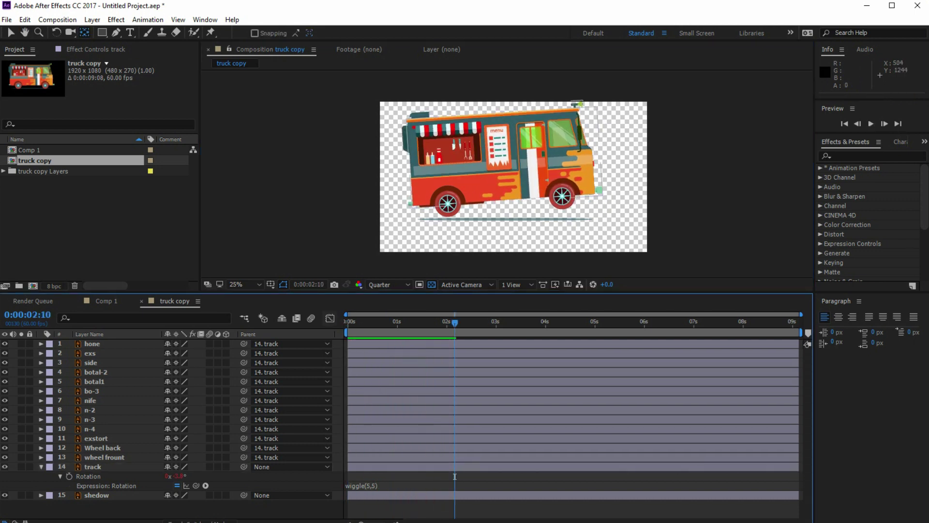
{"action": "left_click", "coordinate": [455, 477]}
{"action": "key", "text": "BackSpace"}
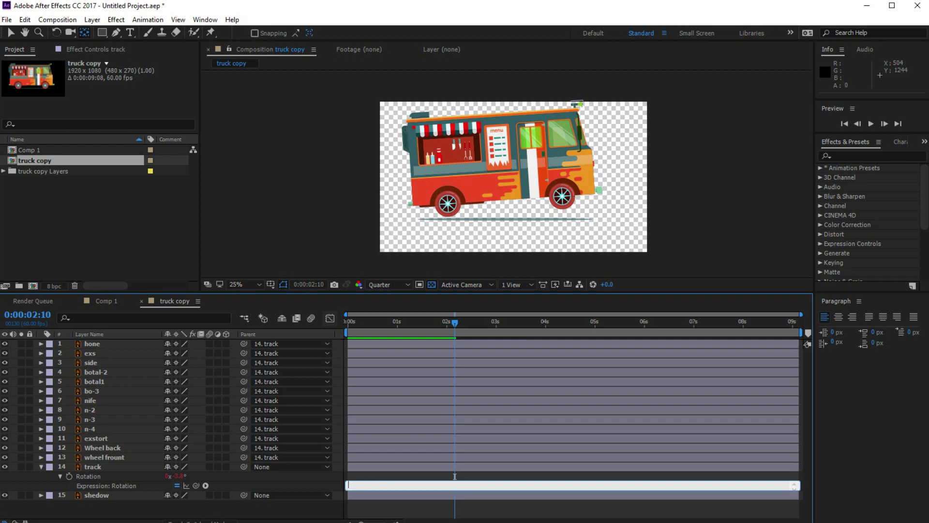
{"action": "left_click", "coordinate": [455, 476]}
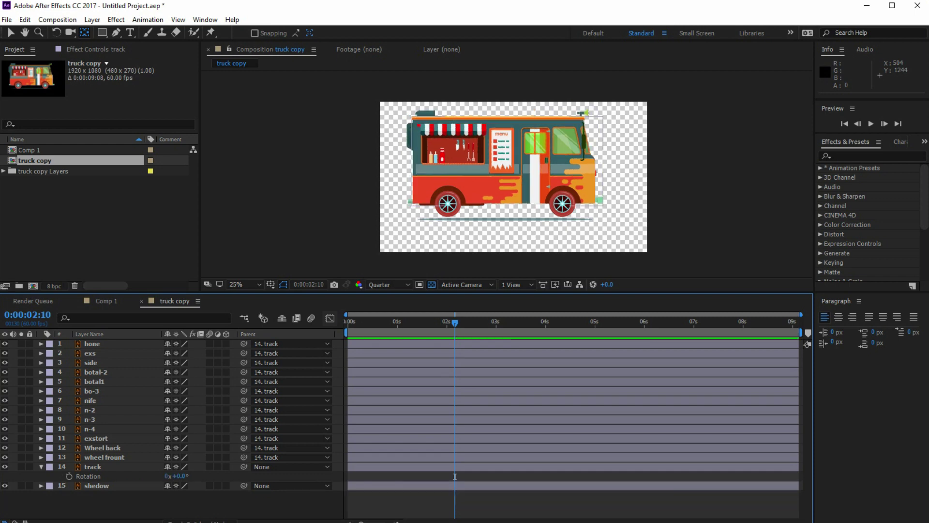
{"action": "left_click", "coordinate": [41, 466]}
Fine-tune the track layer's anchor point so it sits on the hub of the back wheel.
{"action": "left_click", "coordinate": [93, 467]}
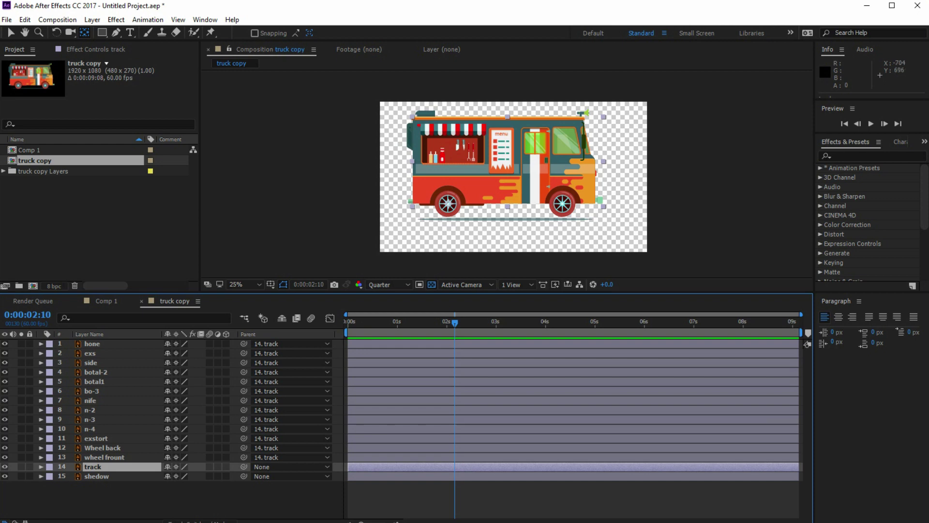
{"action": "key", "text": "Return"}
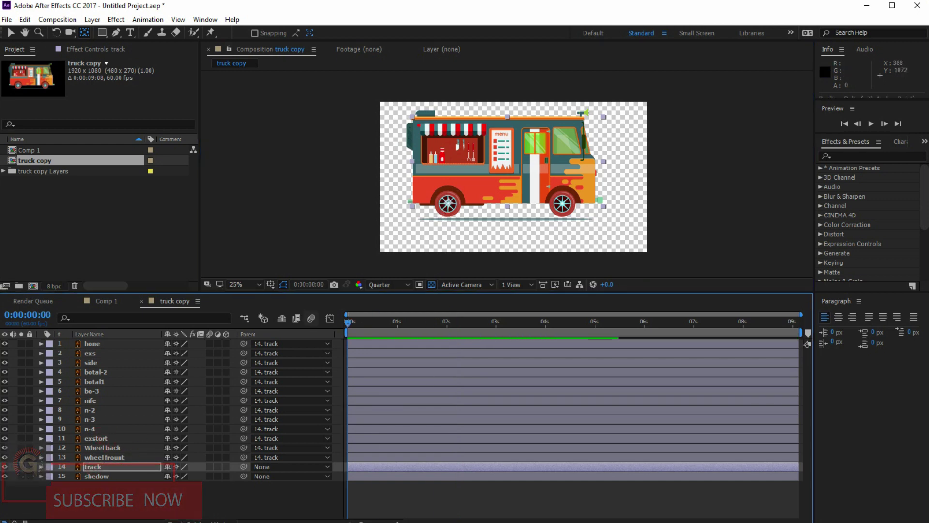
{"action": "left_click_drag", "start_coordinate": [447, 202], "coordinate": [448, 205]}
{"action": "scroll", "coordinate": [448, 204], "scroll_direction": "up", "scroll_amount": 3}
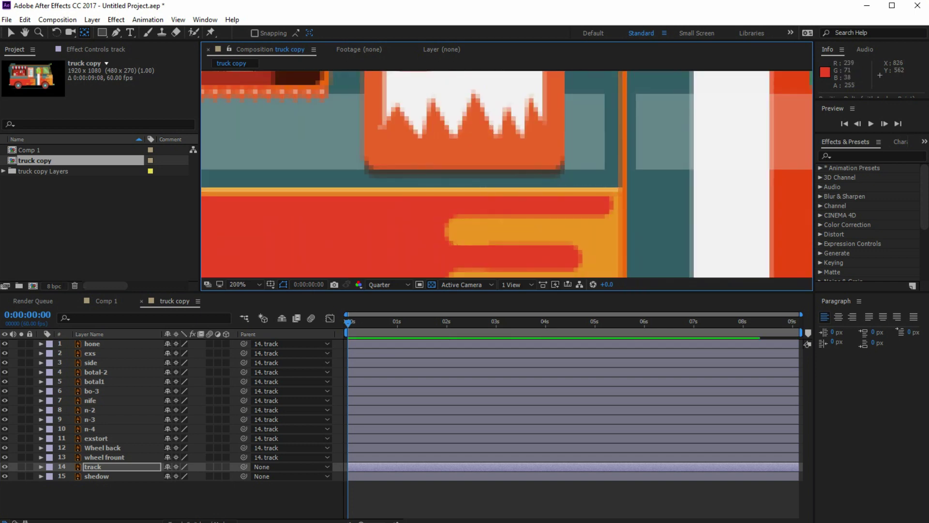
{"action": "key", "text": "space"}
{"action": "left_click_drag", "start_coordinate": [363, 201], "coordinate": [555, 77]}
{"action": "left_click_drag", "start_coordinate": [233, 264], "coordinate": [424, 134]}
{"action": "left_click_drag", "start_coordinate": [404, 172], "coordinate": [419, 154]}
{"action": "scroll", "coordinate": [393, 230], "scroll_direction": "down", "scroll_amount": 3}
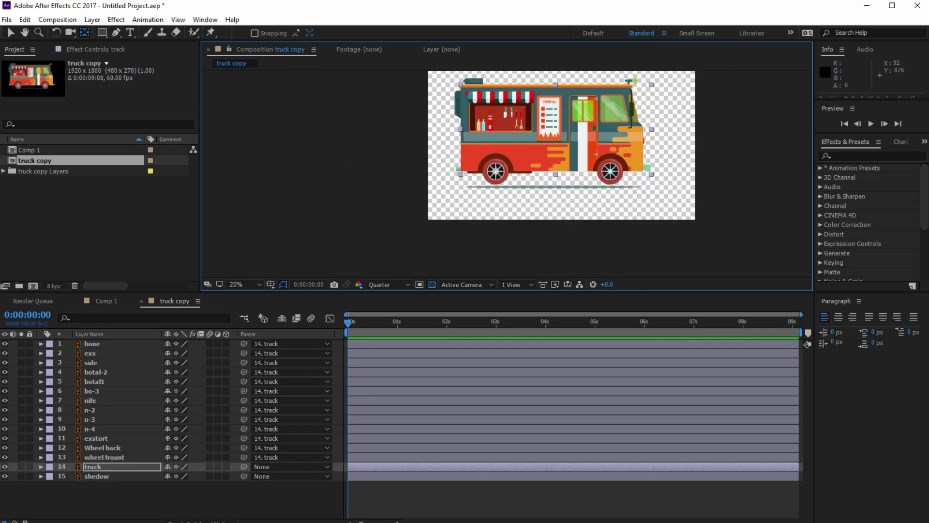
Nudge the track layer slightly downward so the truck sits closer to its shadow.
{"action": "left_click", "coordinate": [104, 467]}
{"action": "key", "text": "Down"}
{"action": "key", "text": "Down"}
{"action": "key", "text": "Down"}
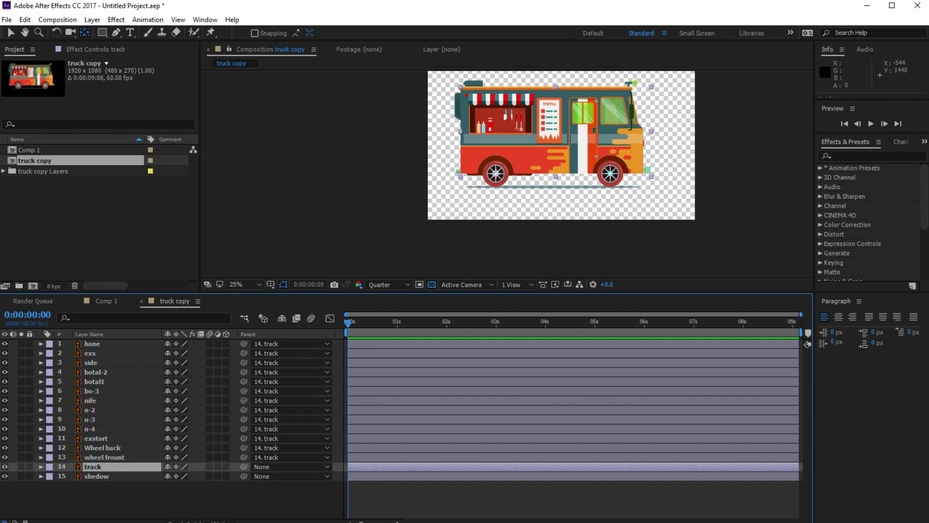
Add a wiggle(5,5) expression to the track layer's rotation and preview it from the start of the timeline.
{"action": "key", "text": "r"}
{"action": "key", "text": "alt+shift+equal"}
{"action": "type", "text": "w"}
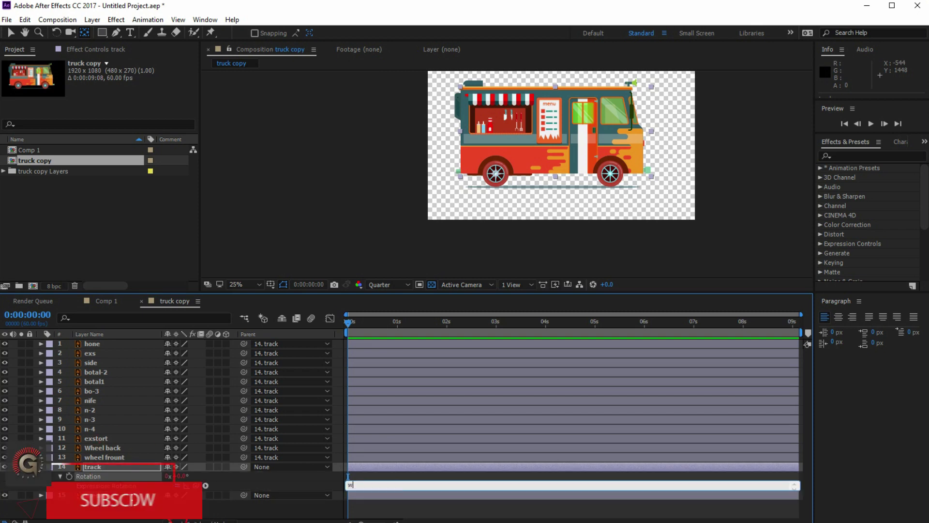
{"action": "type", "text": "iggle("}
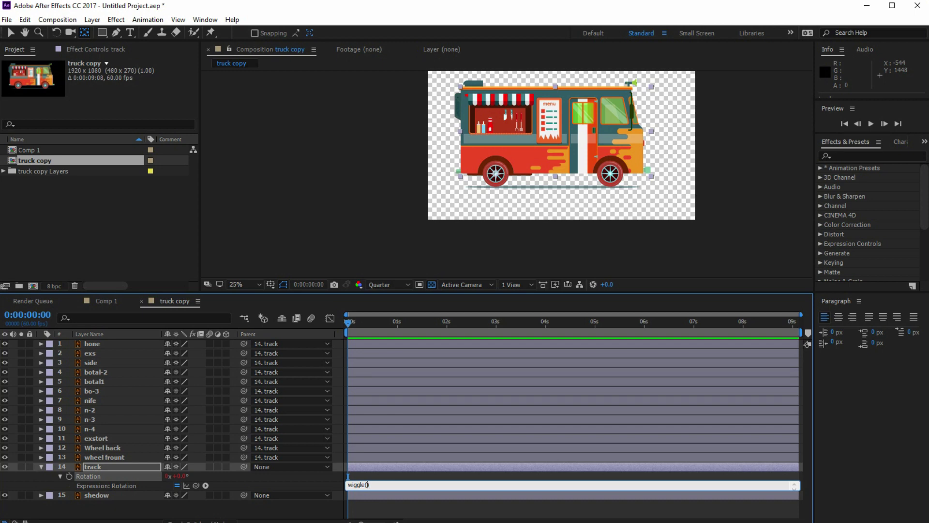
{"action": "key", "text": "ctrl+a"}
{"action": "key", "text": "BackSpace"}
{"action": "left_click_drag", "start_coordinate": [374, 322], "coordinate": [349, 322]}
{"action": "key", "text": "space"}
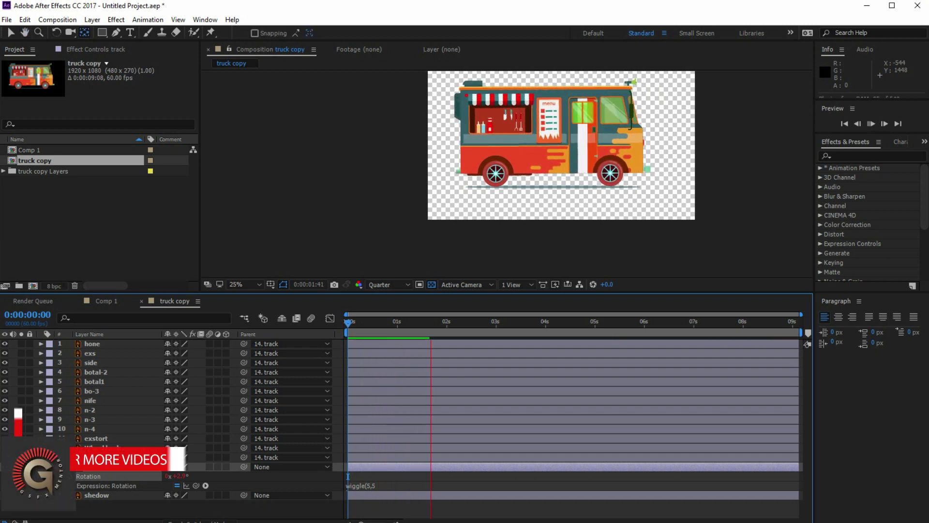
Change the track layer's rotation expression to wiggle(4,4) and preview the softer motion.
{"action": "left_click", "coordinate": [369, 486]}
{"action": "left_click", "coordinate": [376, 485]}
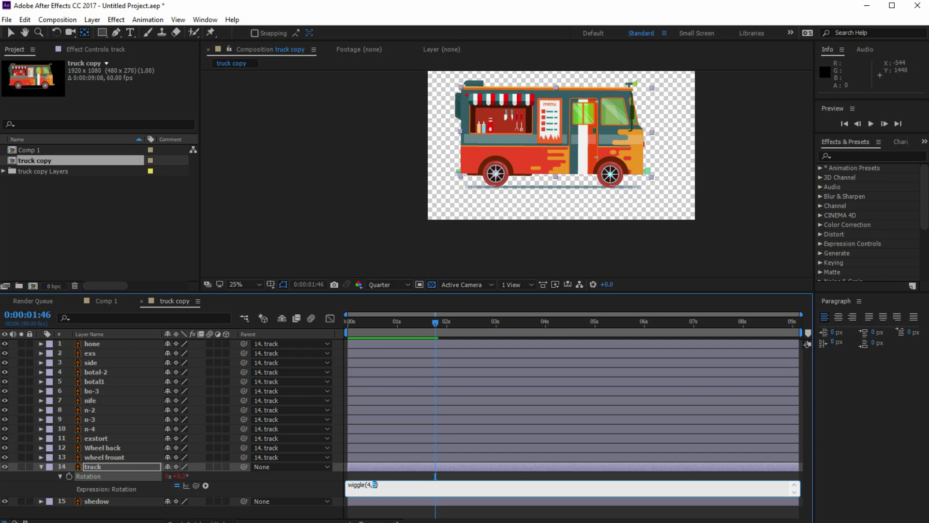
{"action": "left_click", "coordinate": [539, 257]}
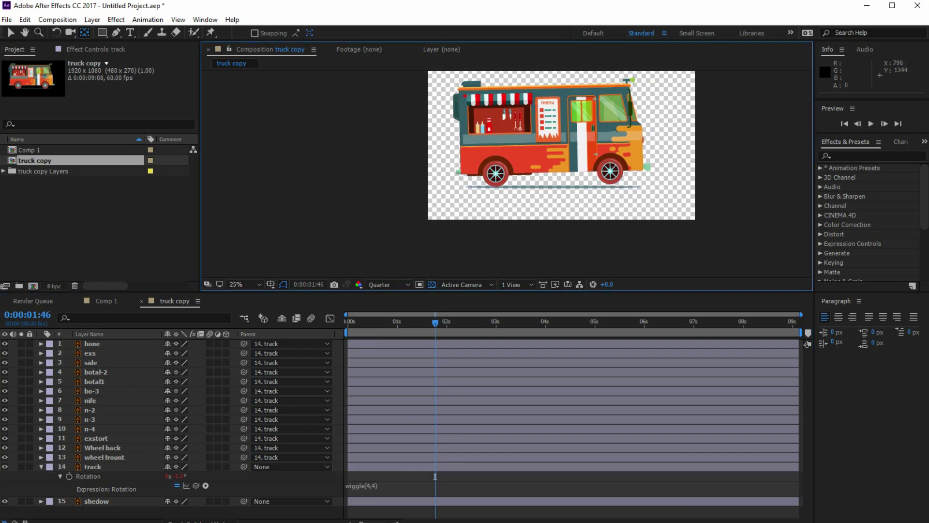
{"action": "key", "text": "space"}
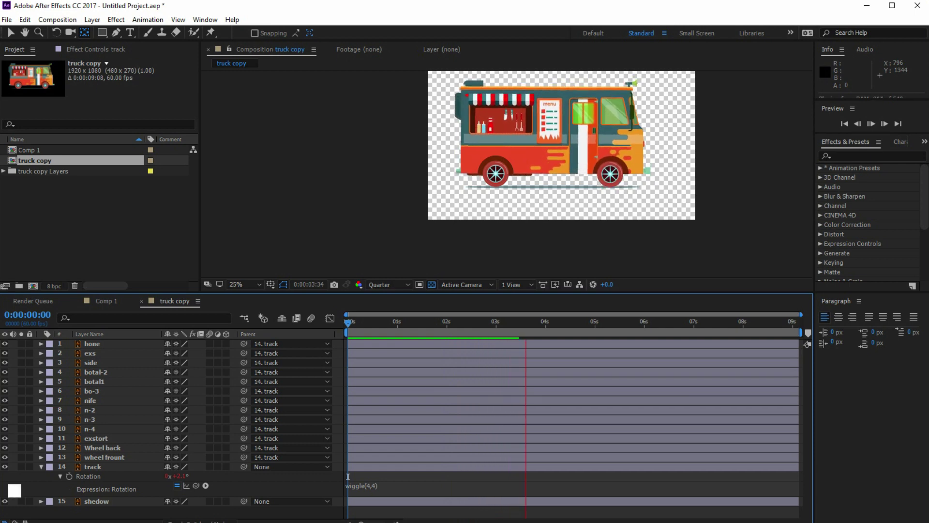
{"action": "key", "text": "space"}
Reduce the rotation wiggle's amplitude to 3, making the expression wiggle(4,3), and preview it briefly.
{"action": "left_click", "coordinate": [376, 486]}
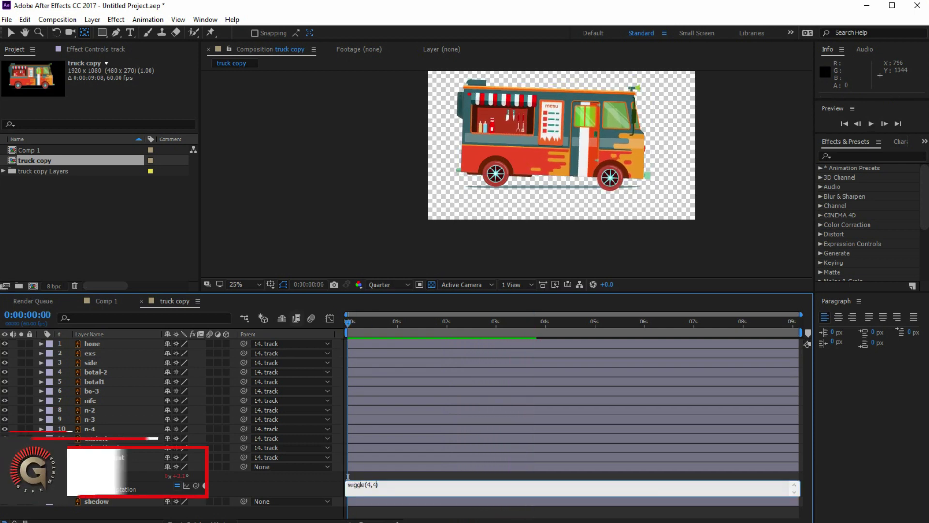
{"action": "left_click_drag", "start_coordinate": [376, 485], "coordinate": [373, 485]}
{"action": "type", "text": "3"}
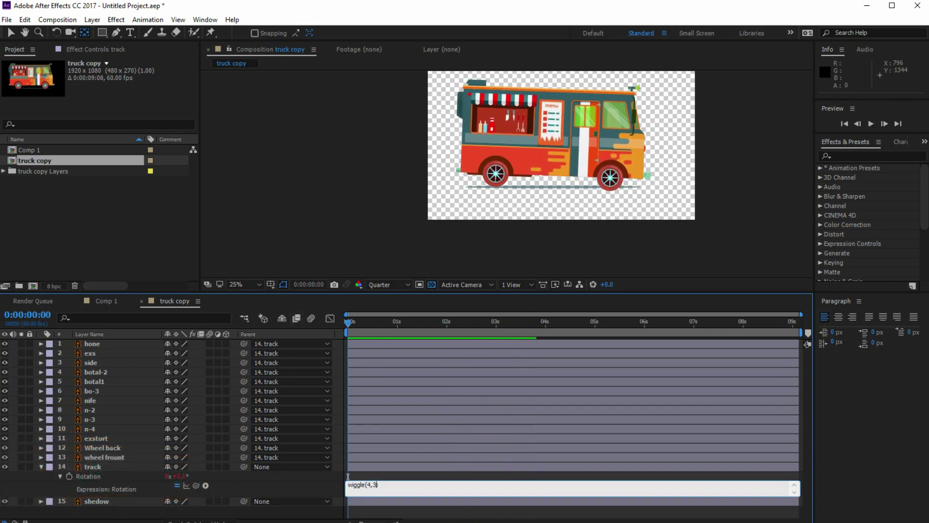
{"action": "left_click", "coordinate": [347, 477]}
{"action": "key", "text": "space"}
{"action": "key", "text": "space"}
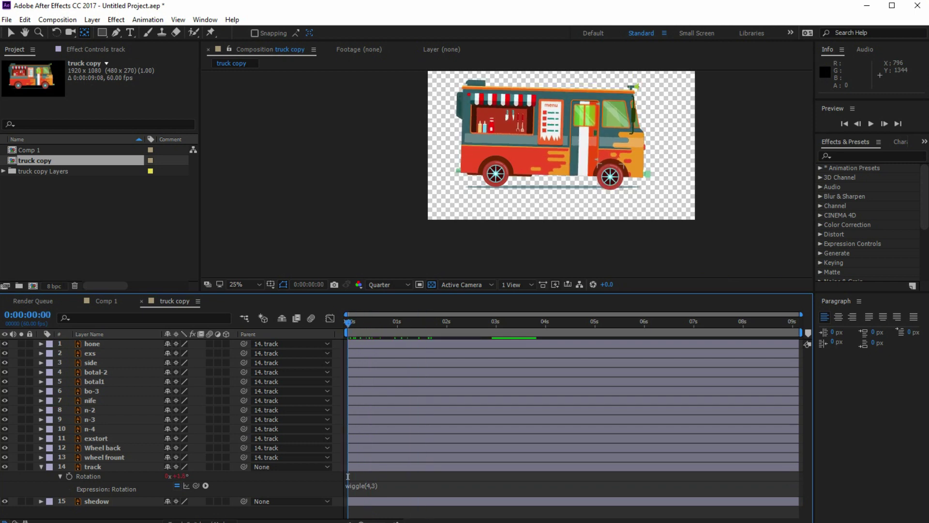
Collapse the track layer's properties and add a null object to the truck copy composition.
{"action": "key", "text": "u"}
{"action": "left_click", "coordinate": [93, 466]}
{"action": "right_click", "coordinate": [120, 493]}
{"action": "mouse_move", "coordinate": [145, 371]}
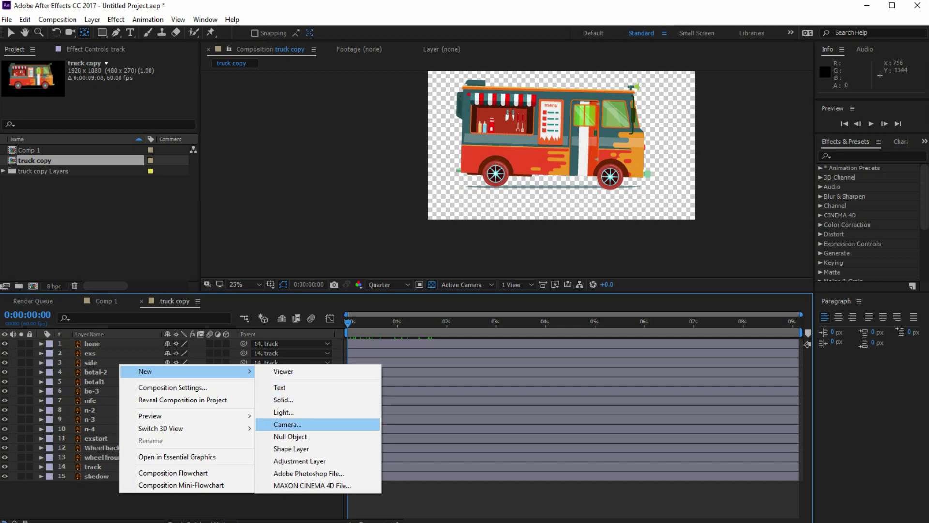
{"action": "left_click", "coordinate": [290, 436]}
Position the null object precisely on the centre of the front wheel's hub.
{"action": "scroll", "coordinate": [518, 172], "scroll_direction": "up", "scroll_amount": 4}
{"action": "left_click_drag", "start_coordinate": [726, 74], "coordinate": [377, 126]}
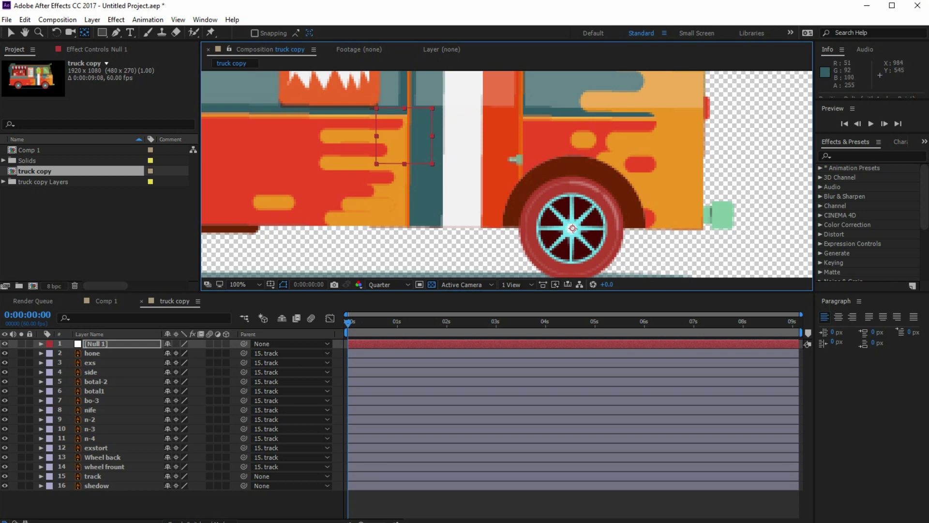
{"action": "key", "text": "ctrl+z"}
{"action": "left_click", "coordinate": [10, 33]}
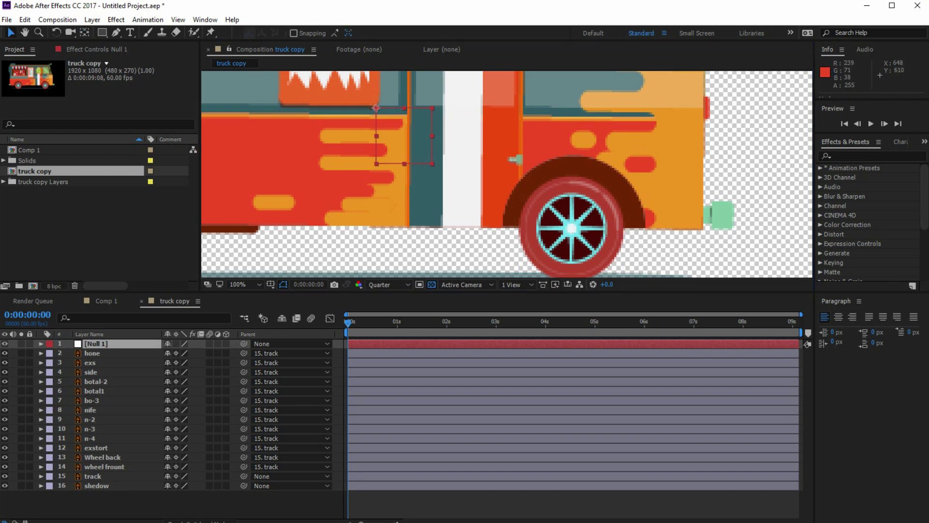
{"action": "left_click_drag", "start_coordinate": [376, 107], "coordinate": [574, 228]}
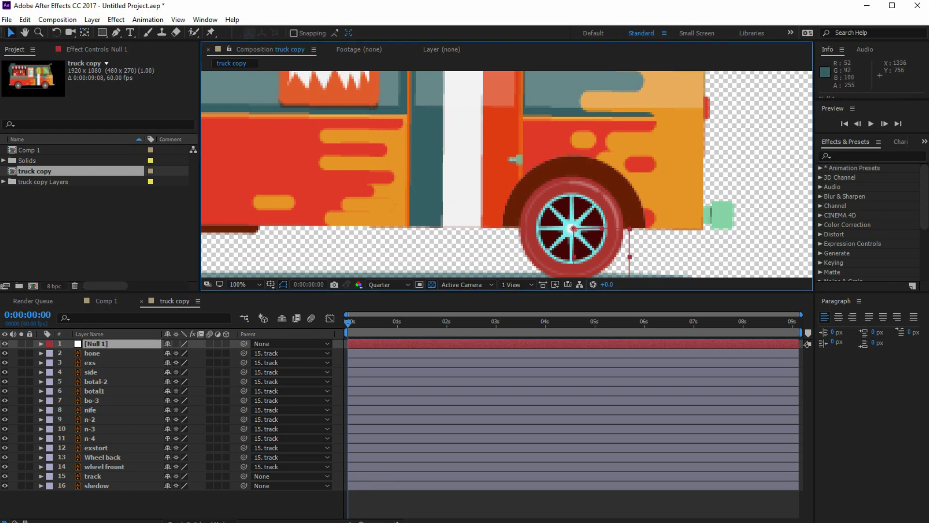
{"action": "scroll", "coordinate": [573, 228], "scroll_direction": "up", "scroll_amount": 4}
{"action": "key", "text": "Left"}
{"action": "key", "text": "Left"}
{"action": "key", "text": "Left"}
{"action": "key", "text": "Up"}
Reorder the null object to sit directly above the track layer and rename it forunt wheel rotaiion.
{"action": "left_click_drag", "start_coordinate": [100, 344], "coordinate": [97, 473]}
{"action": "right_click", "coordinate": [97, 467]}
{"action": "left_click", "coordinate": [124, 456]}
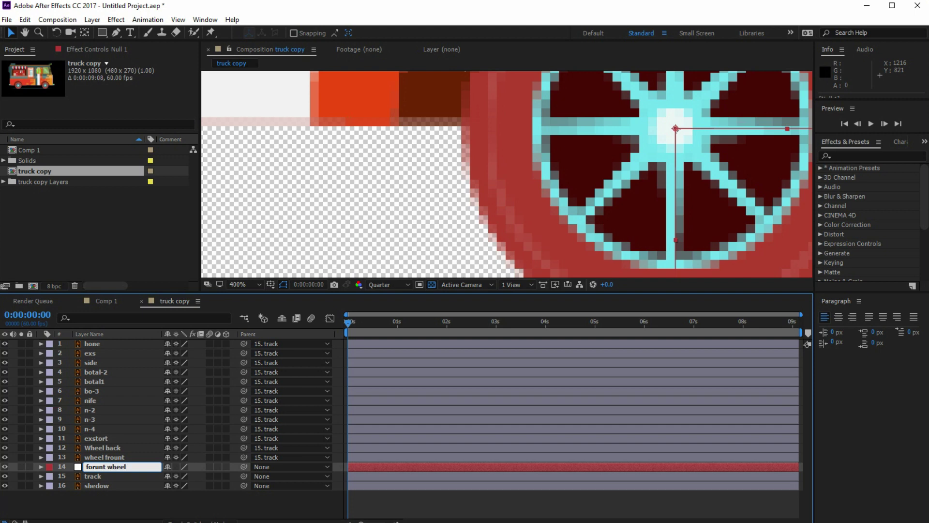
{"action": "key", "text": "Return"}
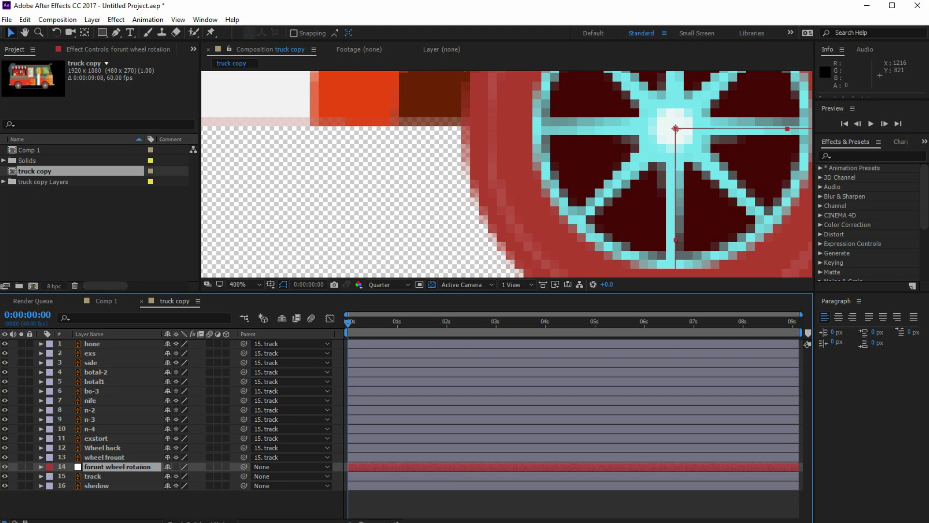
Parent the track layer to the forunt wheel rotaiion null object.
{"action": "left_click", "coordinate": [93, 476]}
{"action": "left_click_drag", "start_coordinate": [244, 477], "coordinate": [113, 467]}
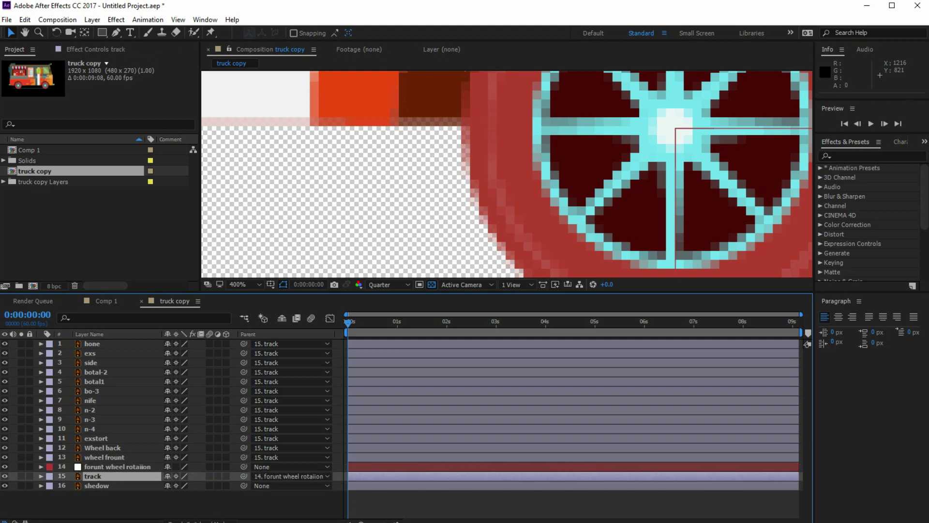
Add the expression wiggle(4,2) to the rotation of the forunt wheel rotaiion null object.
{"action": "left_click", "coordinate": [114, 467]}
{"action": "key", "text": "r"}
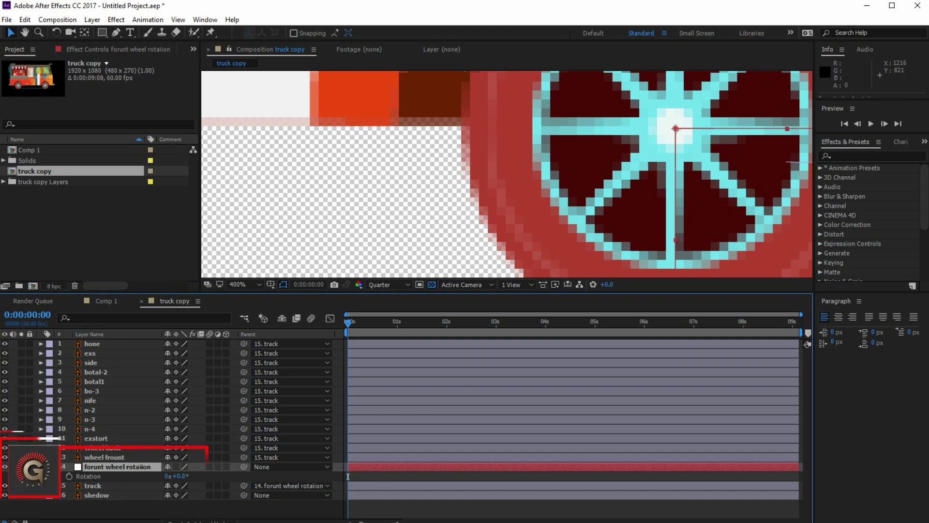
{"action": "key", "text": "alt+shift+equal"}
{"action": "type", "text": "wigg"}
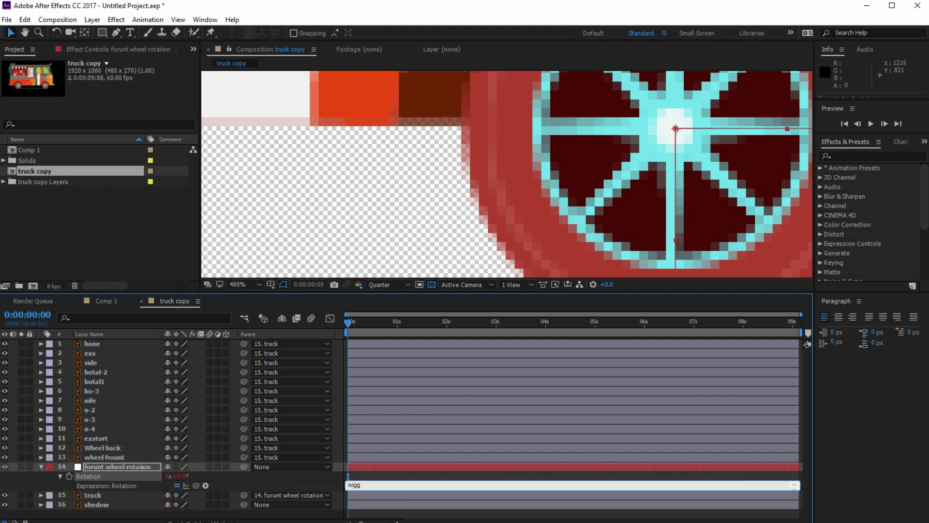
{"action": "type", "text": "le(4,2"}
{"action": "key", "text": "KP_Enter"}
Preview the truck's combined rocking with the whole truck in view.
{"action": "scroll", "coordinate": [479, 244], "scroll_direction": "down", "scroll_amount": 3}
{"action": "scroll", "coordinate": [529, 169], "scroll_direction": "down", "scroll_amount": 2}
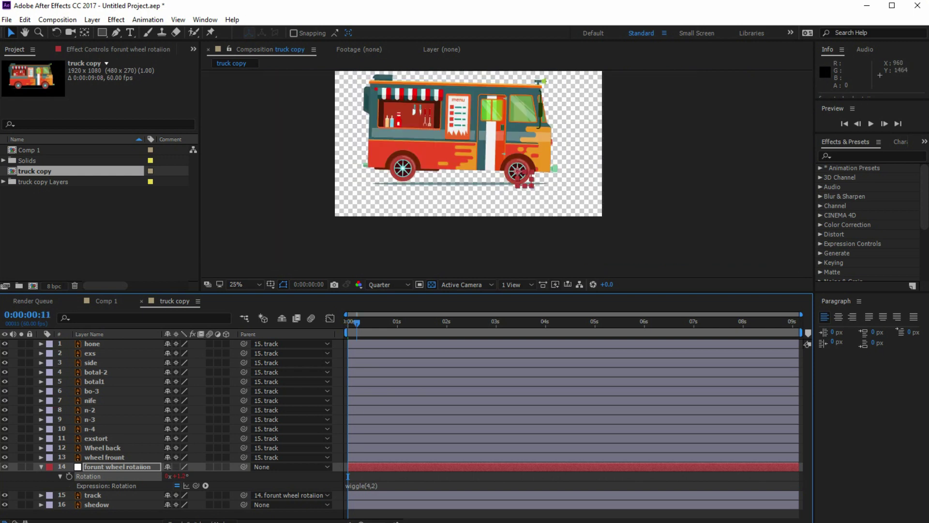
{"action": "key", "text": "space"}
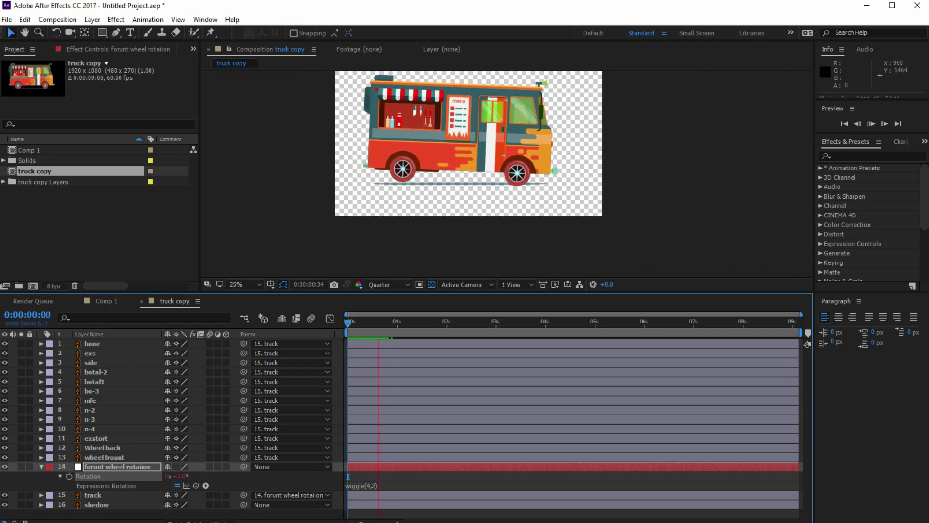
{"action": "scroll", "coordinate": [506, 173], "scroll_direction": "down", "scroll_amount": 1}
{"action": "scroll", "coordinate": [513, 173], "scroll_direction": "up", "scroll_amount": 1}
{"action": "key", "text": "space"}
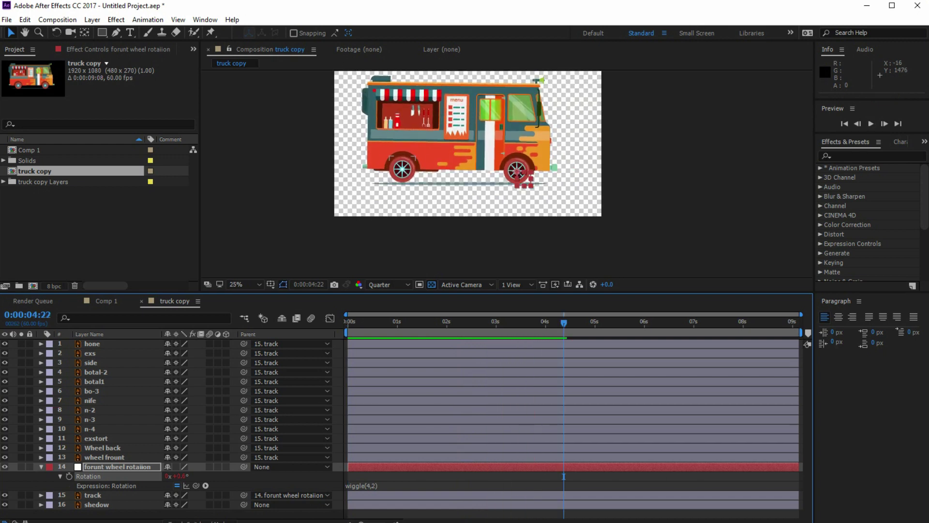
Collapse the null object's properties and create a 1920 × 1080 px solid in a lighter teal colour.
{"action": "left_click", "coordinate": [40, 466]}
{"action": "right_click", "coordinate": [76, 501]}
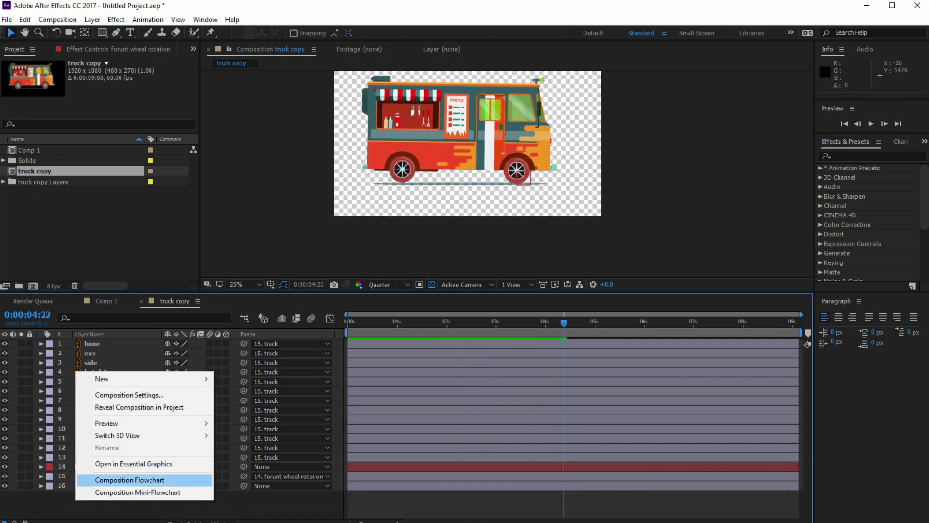
{"action": "mouse_move", "coordinate": [145, 379]}
{"action": "left_click", "coordinate": [240, 407]}
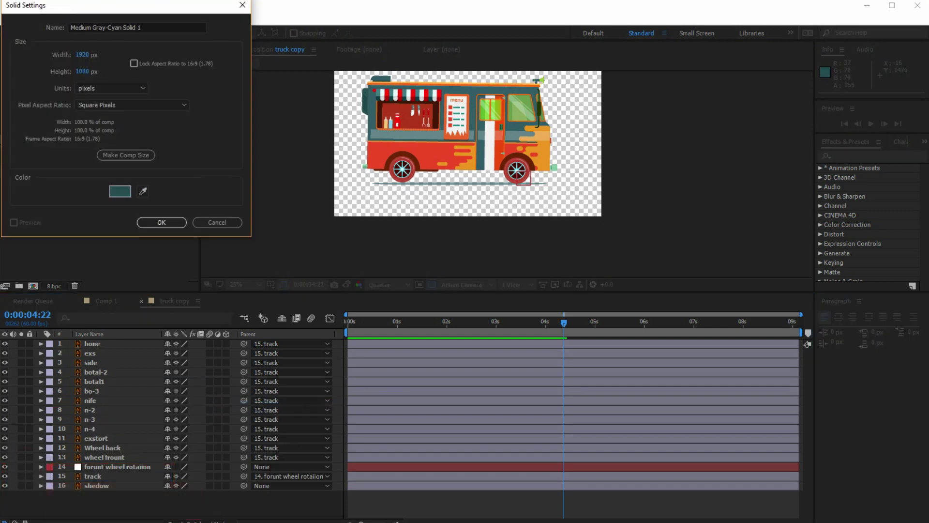
{"action": "left_click", "coordinate": [120, 191]}
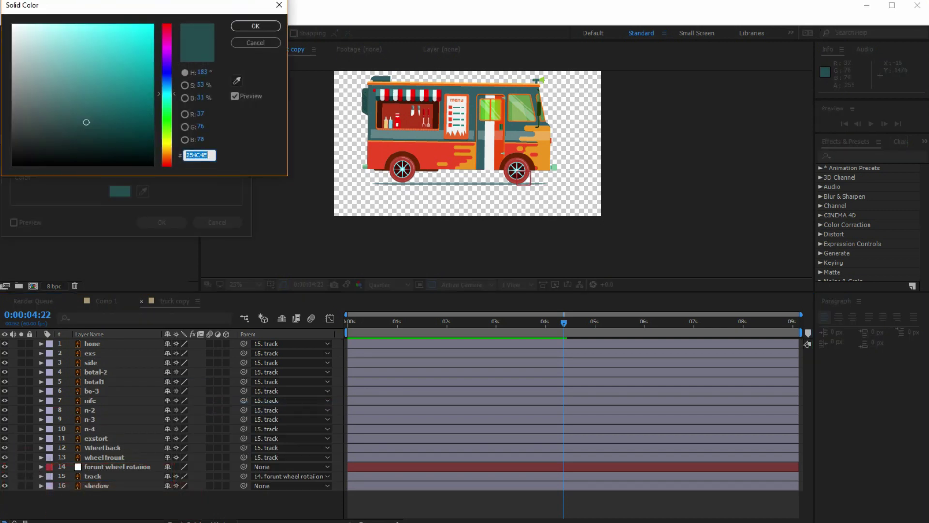
{"action": "left_click_drag", "start_coordinate": [86, 122], "coordinate": [88, 86]}
{"action": "left_click", "coordinate": [255, 26]}
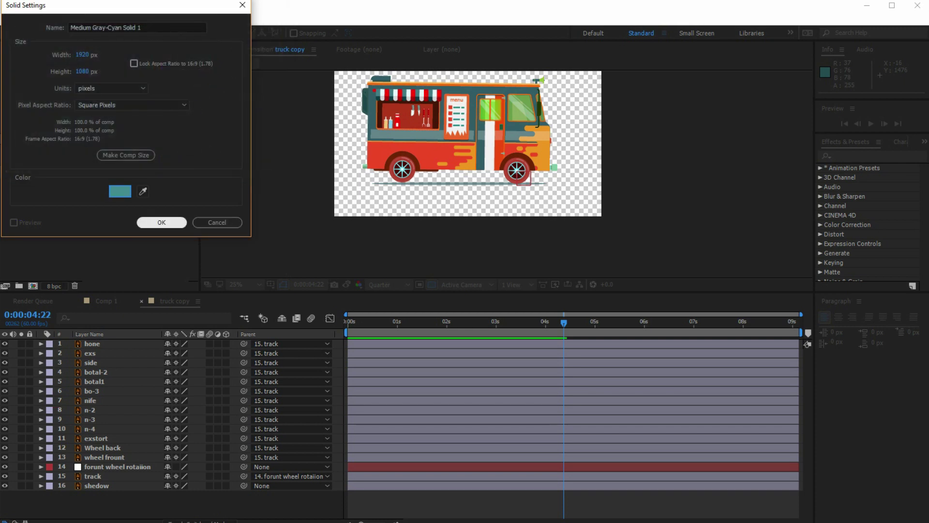
{"action": "key", "text": "Return"}
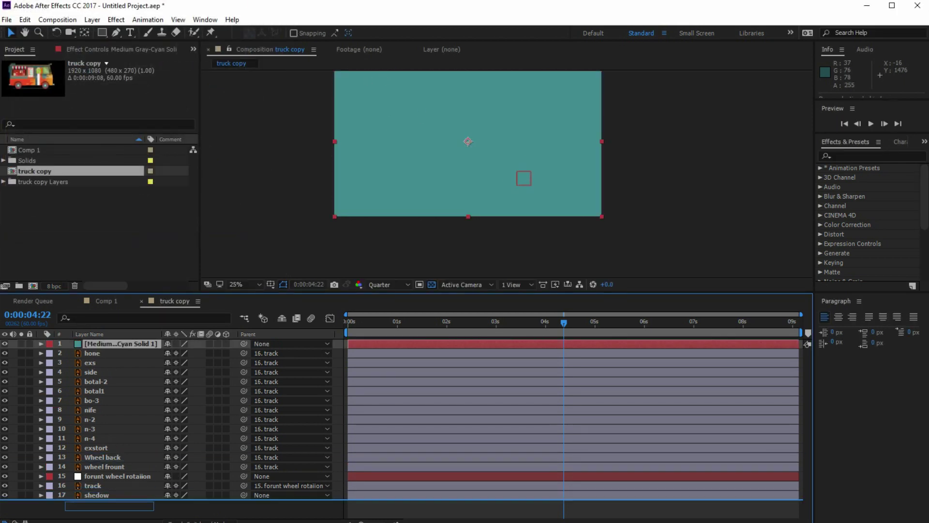
Send the teal solid to the bottom of the layer stack as a background and preview the animation.
{"action": "key", "text": "ctrl+shift+bracketleft"}
{"action": "scroll", "coordinate": [540, 248], "scroll_direction": "up", "scroll_amount": 1}
{"action": "scroll", "coordinate": [539, 248], "scroll_direction": "down", "scroll_amount": 1}
{"action": "left_click_drag", "start_coordinate": [535, 207], "coordinate": [538, 222]}
{"action": "key", "text": "space"}
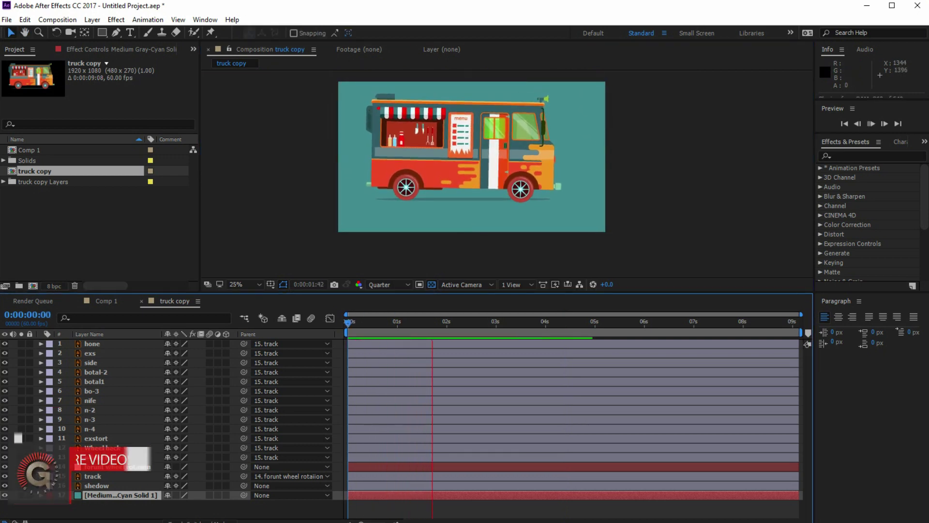
{"action": "key", "text": "space"}
Stretch the shedow layer vertically and nudge it upward so it sits under the truck's wheels.
{"action": "left_click", "coordinate": [485, 199]}
{"action": "scroll", "coordinate": [485, 192], "scroll_direction": "up", "scroll_amount": 1}
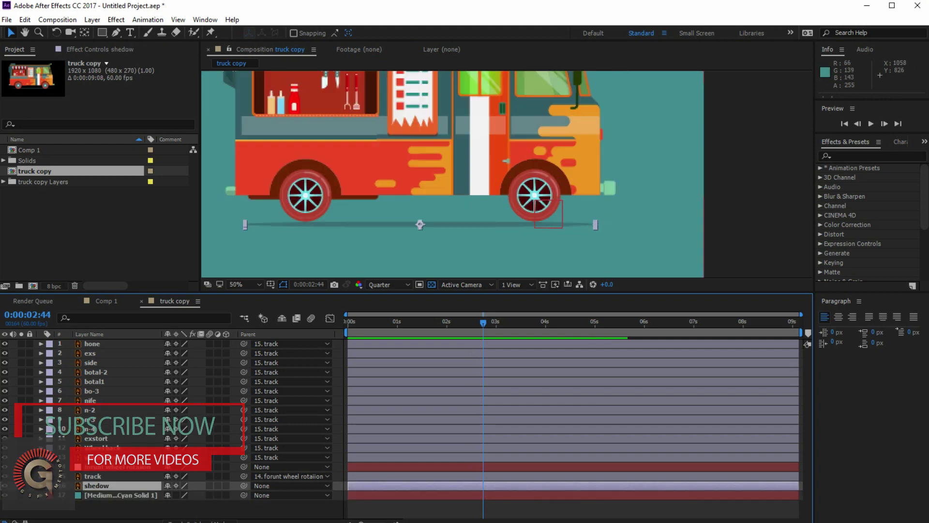
{"action": "scroll", "coordinate": [474, 228], "scroll_direction": "up", "scroll_amount": 4}
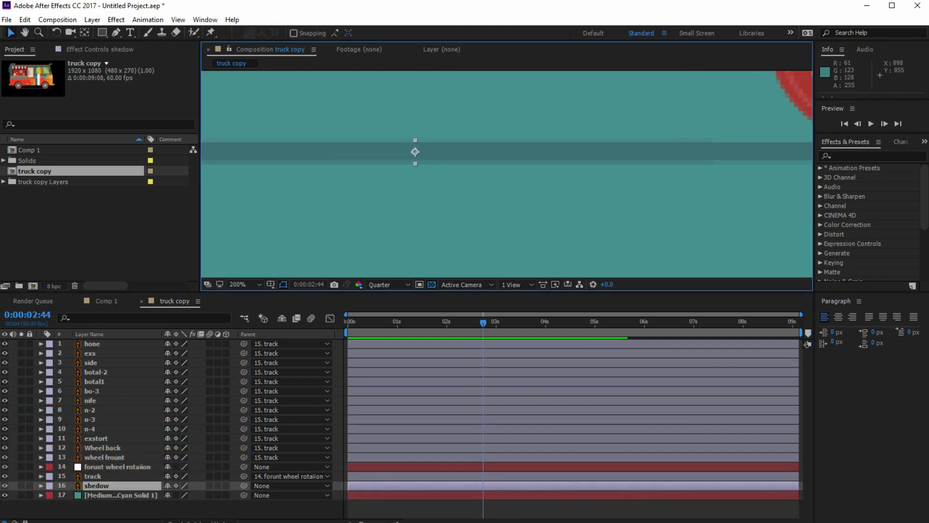
{"action": "scroll", "coordinate": [464, 200], "scroll_direction": "down", "scroll_amount": 4}
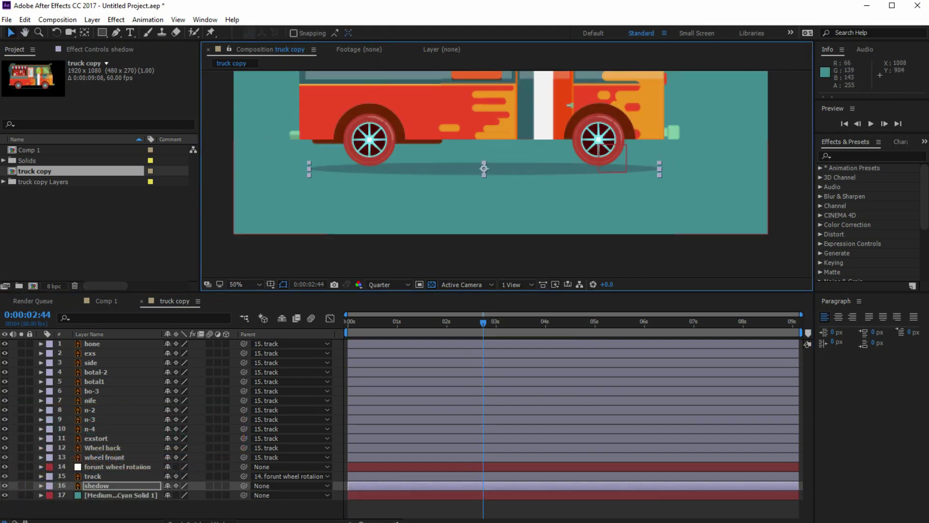
{"action": "key", "text": "Up"}
{"action": "key", "text": "Up"}
{"action": "key", "text": "Up"}
{"action": "scroll", "coordinate": [514, 185], "scroll_direction": "down", "scroll_amount": 2}
{"action": "left_click", "coordinate": [705, 162]}
Preview the truck animation from the first frame to check the shadow against the wheels.
{"action": "key", "text": "space"}
{"action": "left_click_drag", "start_coordinate": [707, 161], "coordinate": [705, 209]}
{"action": "key", "text": "Home"}
{"action": "key", "text": "space"}
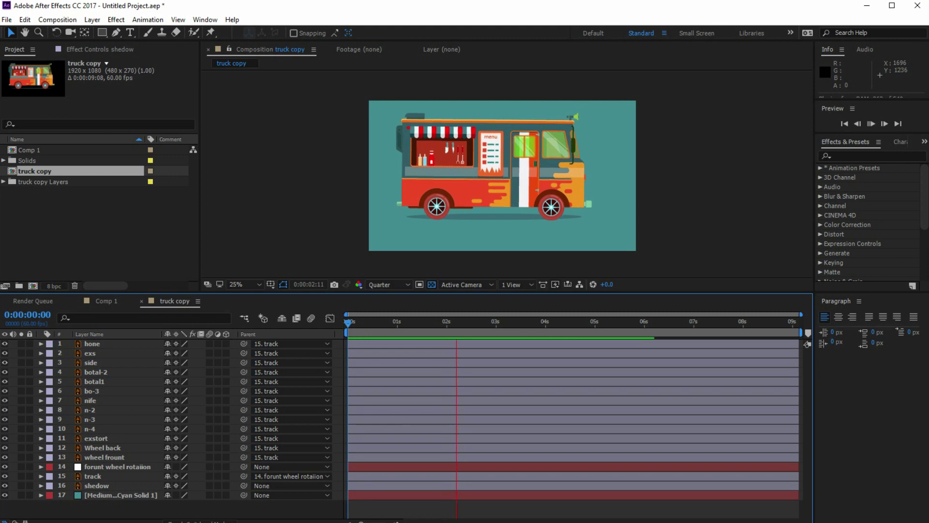
{"action": "key", "text": "space"}
Stretch the shedow layer a little taller again and preview the animation.
{"action": "left_click", "coordinate": [506, 218]}
{"action": "scroll", "coordinate": [505, 225], "scroll_direction": "up", "scroll_amount": 2}
{"action": "key", "text": "space"}
{"action": "left_click_drag", "start_coordinate": [506, 225], "coordinate": [528, 167]}
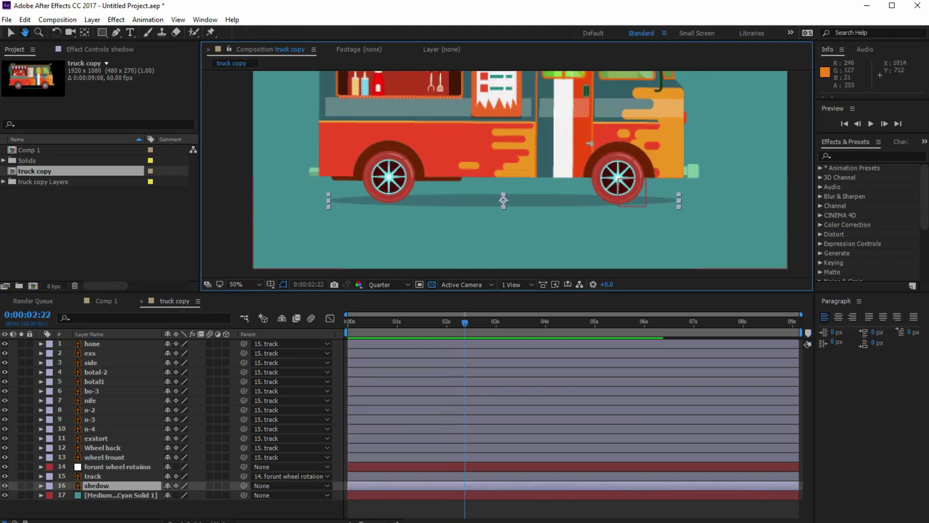
{"action": "scroll", "coordinate": [504, 209], "scroll_direction": "up", "scroll_amount": 1}
{"action": "scroll", "coordinate": [506, 194], "scroll_direction": "down", "scroll_amount": 2}
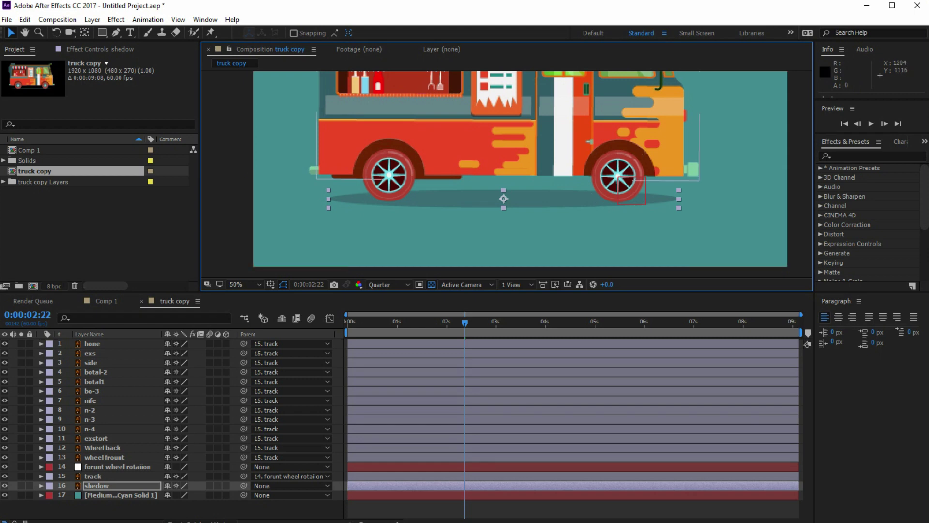
{"action": "key", "text": "ctrl+Up"}
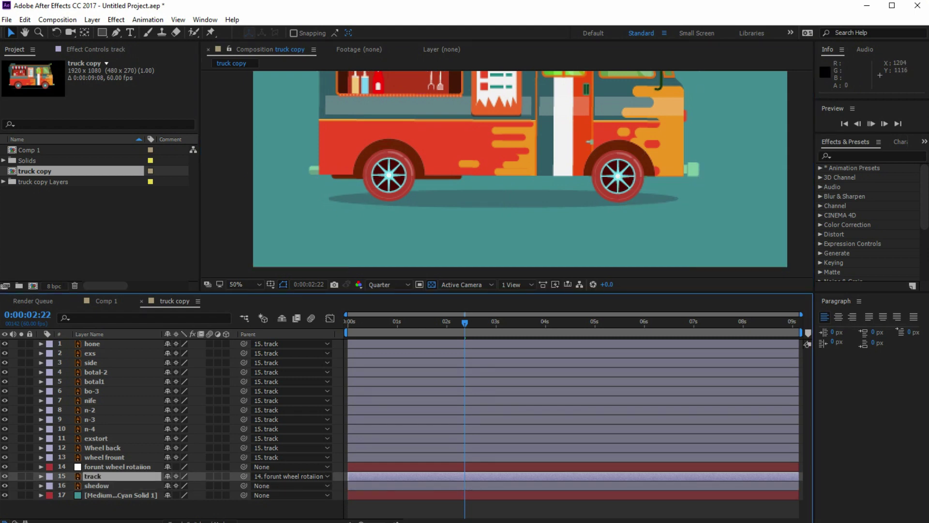
{"action": "key", "text": "space"}
{"action": "scroll", "coordinate": [507, 175], "scroll_direction": "down", "scroll_amount": 2}
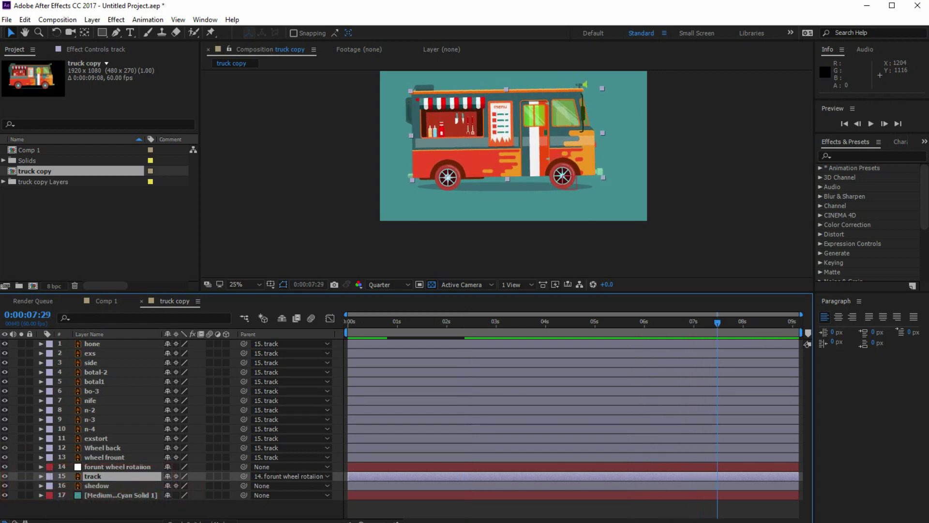
Remove the wiggle expression from the forunt wheel rotaiion null's rotation and return to the first frame.
{"action": "key", "text": "ctrl+Up"}
{"action": "key", "text": "r"}
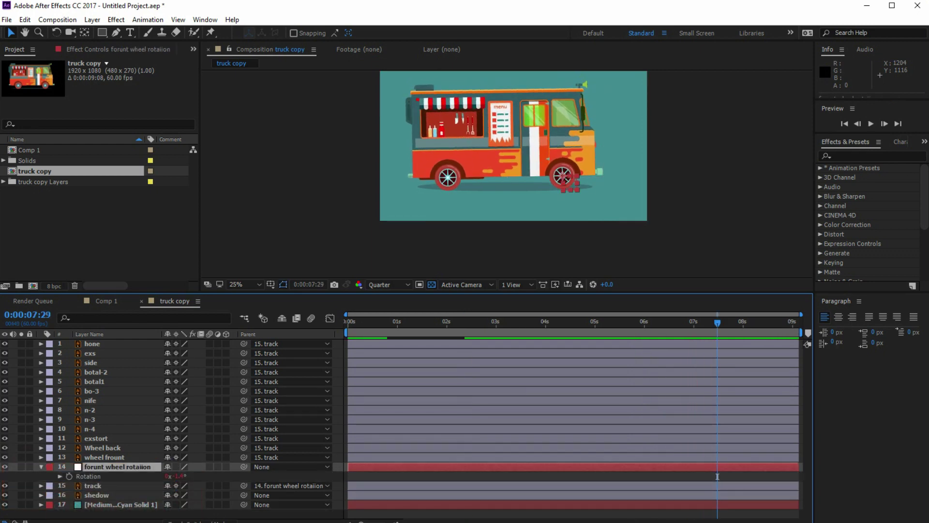
{"action": "left_click", "coordinate": [717, 476]}
{"action": "key", "text": "Home"}
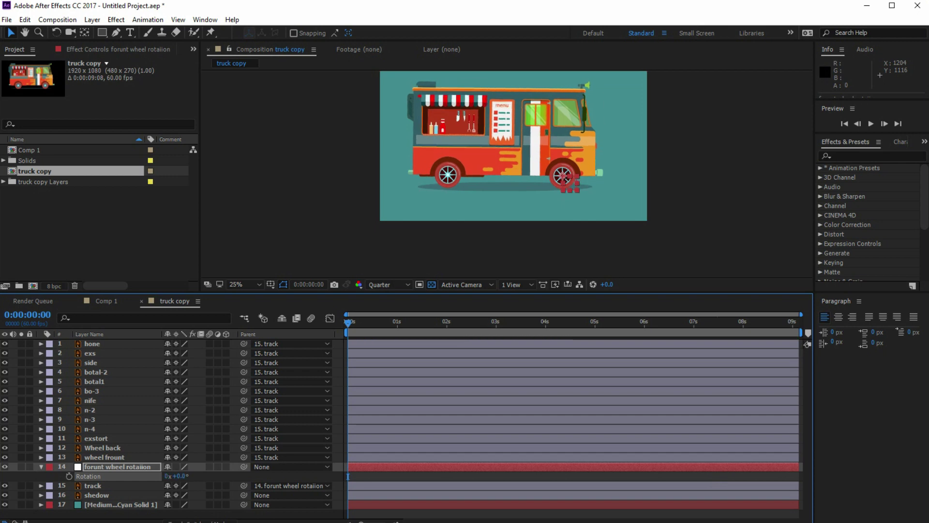
{"action": "key", "text": "alt+shift+equal"}
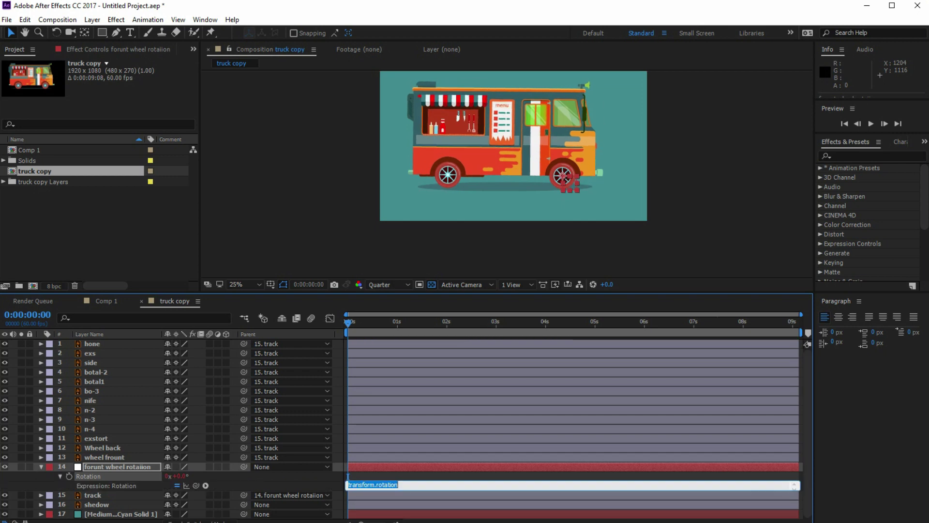
{"action": "left_click", "coordinate": [348, 476]}
{"action": "left_click", "coordinate": [347, 478]}
{"action": "left_click", "coordinate": [348, 477]}
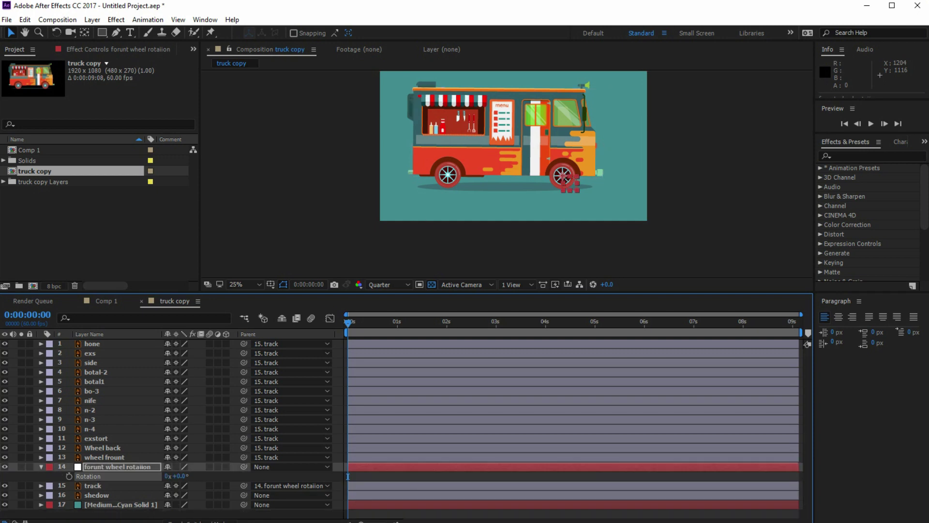
Change the track layer's rotation expression to wiggle(3,2) and preview the animation.
{"action": "key", "text": "ctrl+Down"}
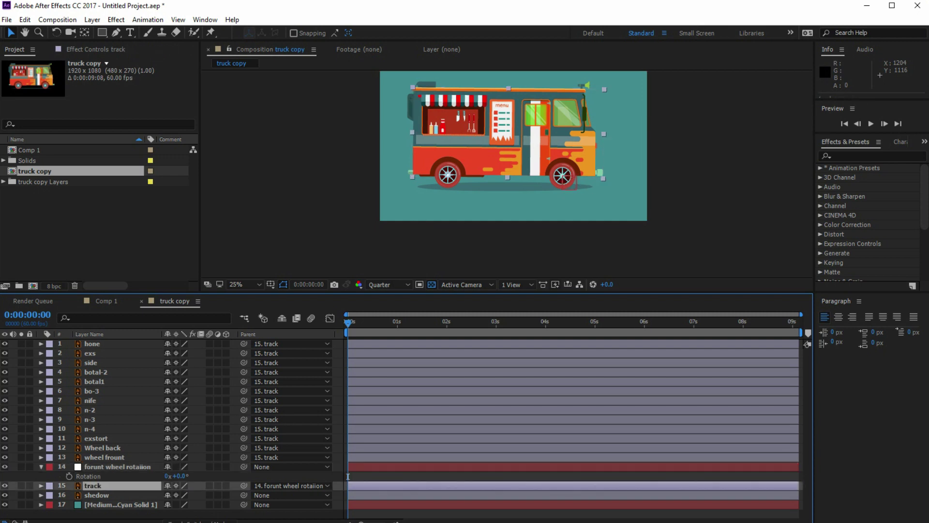
{"action": "left_click", "coordinate": [42, 486]}
{"action": "left_click", "coordinate": [362, 479]}
{"action": "left_click", "coordinate": [377, 478]}
{"action": "left_click_drag", "start_coordinate": [377, 478], "coordinate": [368, 478]}
{"action": "type", "text": "2"}
{"action": "type", "text": "3"}
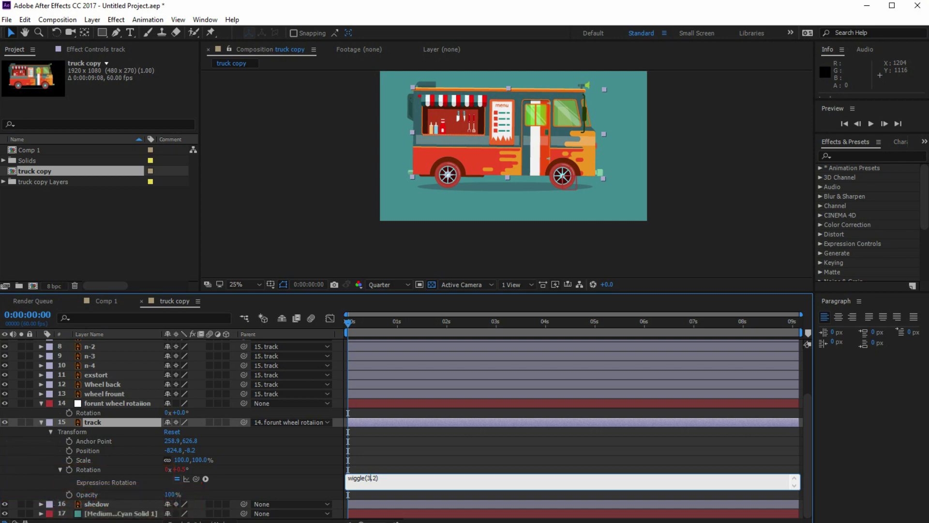
{"action": "left_click", "coordinate": [358, 325]}
{"action": "key", "text": "space"}
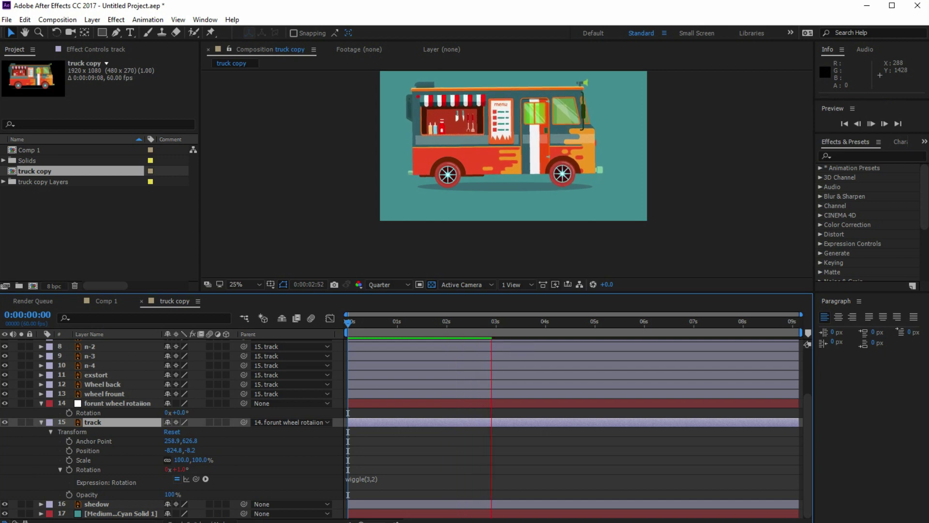
Raise the track layer's rotation wiggle frequency to 4, making it wiggle(4,2), and preview from the first frame.
{"action": "left_click", "coordinate": [363, 478]}
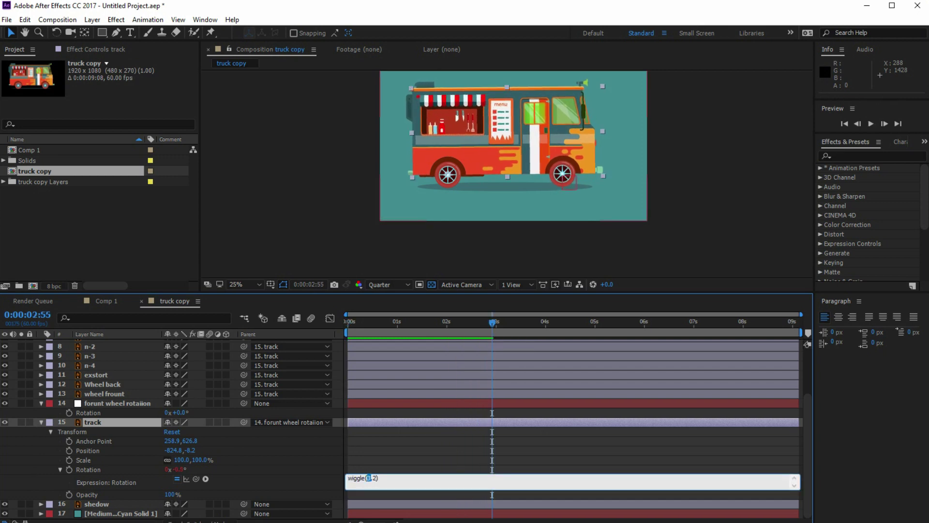
{"action": "left_click", "coordinate": [347, 325]}
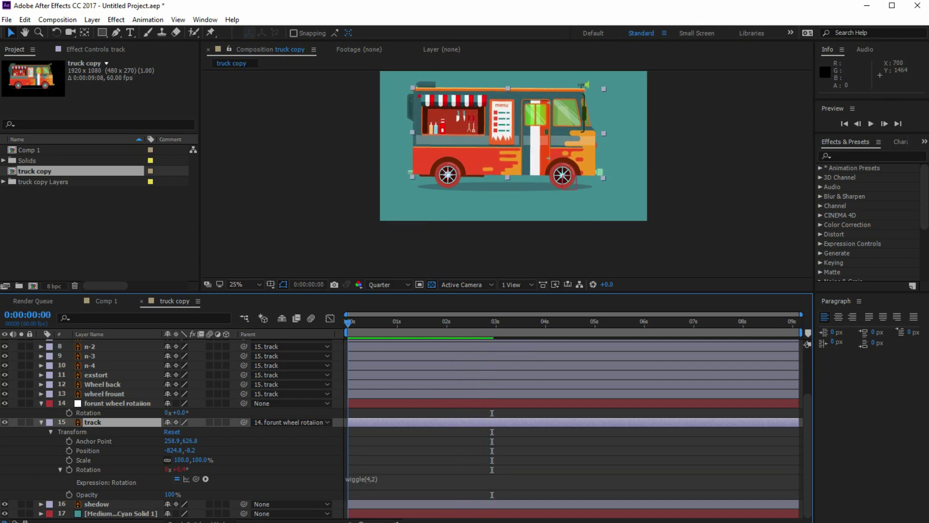
{"action": "key", "text": "space"}
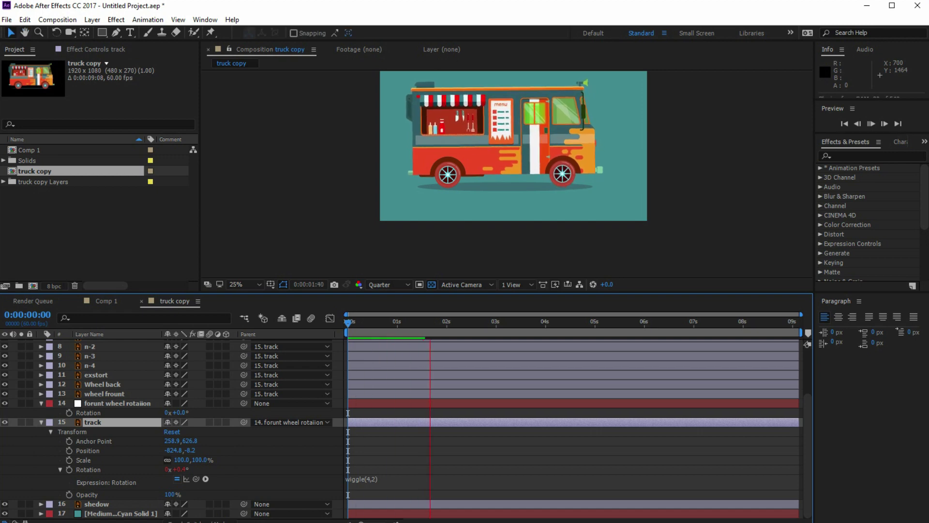
{"action": "key", "text": "space"}
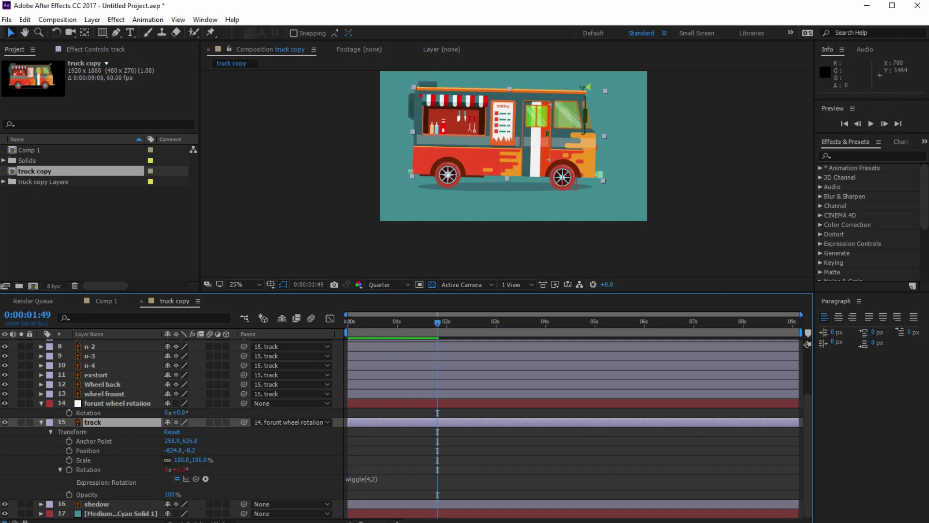
Change the track layer's rotation expression to wiggle(3,2) and preview the animation from the first frame.
{"action": "left_click", "coordinate": [117, 403]}
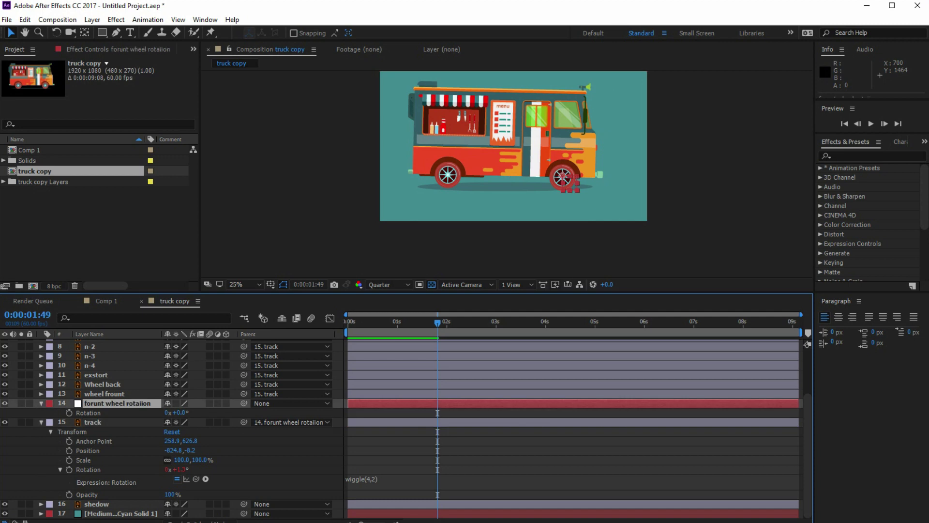
{"action": "left_click", "coordinate": [41, 403]}
{"action": "left_click", "coordinate": [41, 403]}
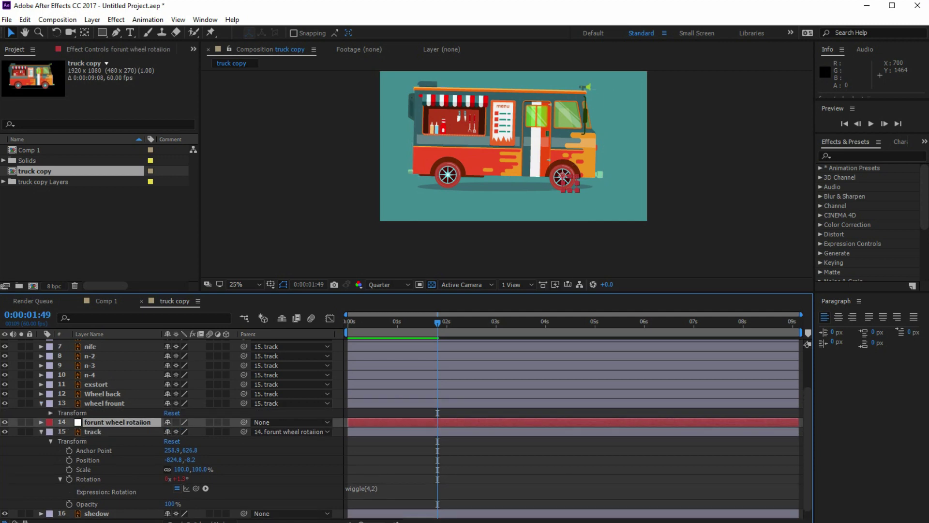
{"action": "left_click", "coordinate": [41, 422]}
{"action": "scroll", "coordinate": [165, 431], "scroll_direction": "down", "scroll_amount": 3}
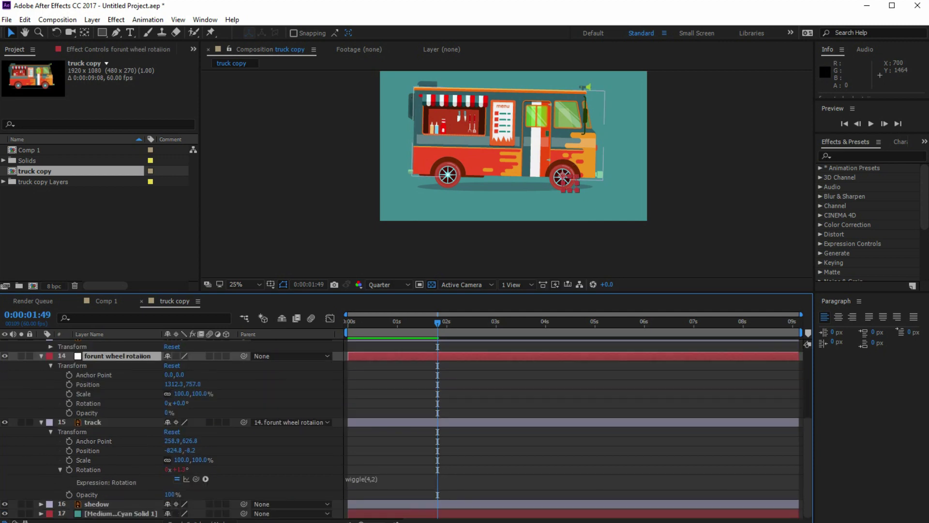
{"action": "left_click", "coordinate": [364, 479]}
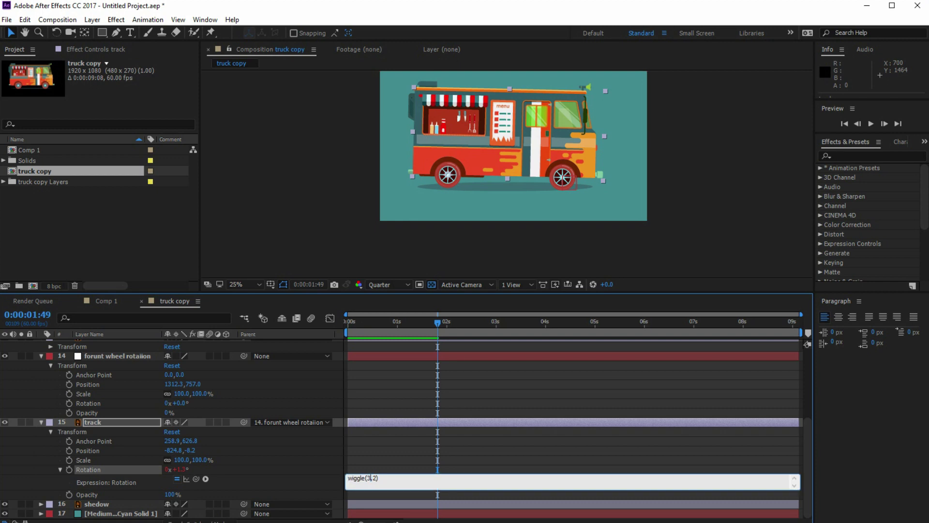
{"action": "left_click", "coordinate": [348, 322]}
{"action": "key", "text": "space"}
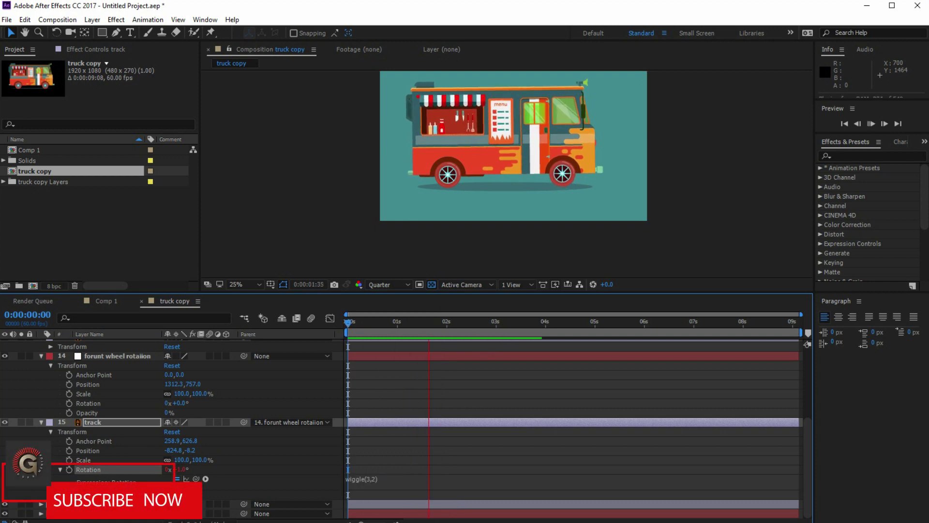
{"action": "key", "text": "space"}
Add the expression wiggle(4,4) to the forunt wheel rotaiion null's rotation and preview the animation.
{"action": "left_click", "coordinate": [93, 422]}
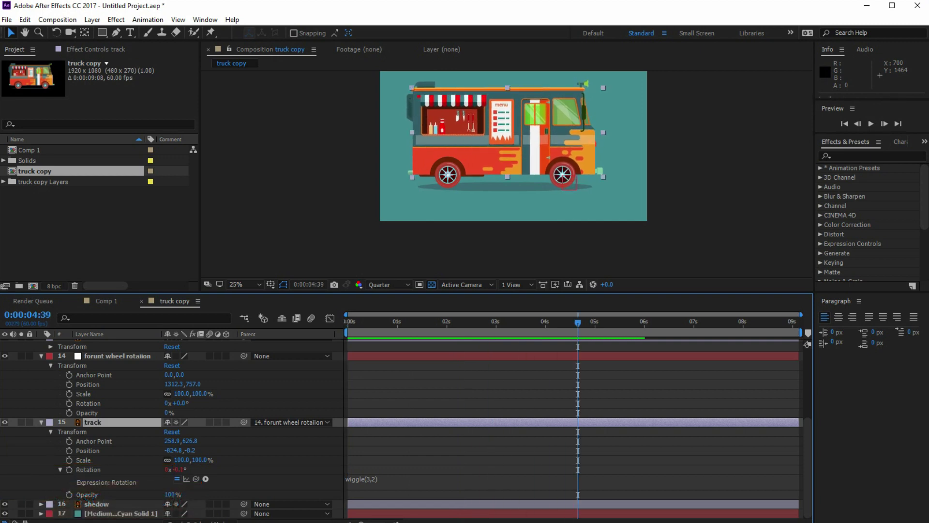
{"action": "scroll", "coordinate": [117, 416], "scroll_direction": "up", "scroll_amount": 2}
{"action": "left_click", "coordinate": [117, 413]}
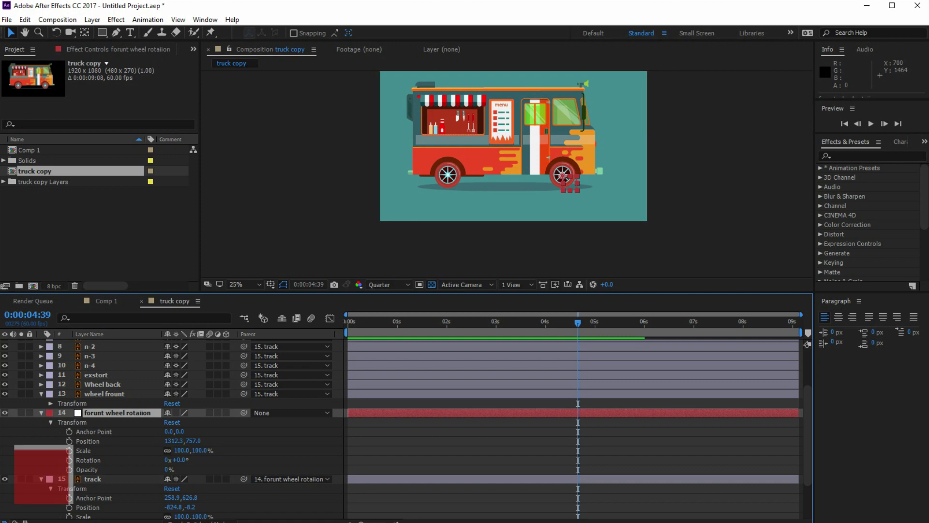
{"action": "scroll", "coordinate": [118, 416], "scroll_direction": "down", "scroll_amount": 1}
{"action": "scroll", "coordinate": [117, 417], "scroll_direction": "up", "scroll_amount": 1}
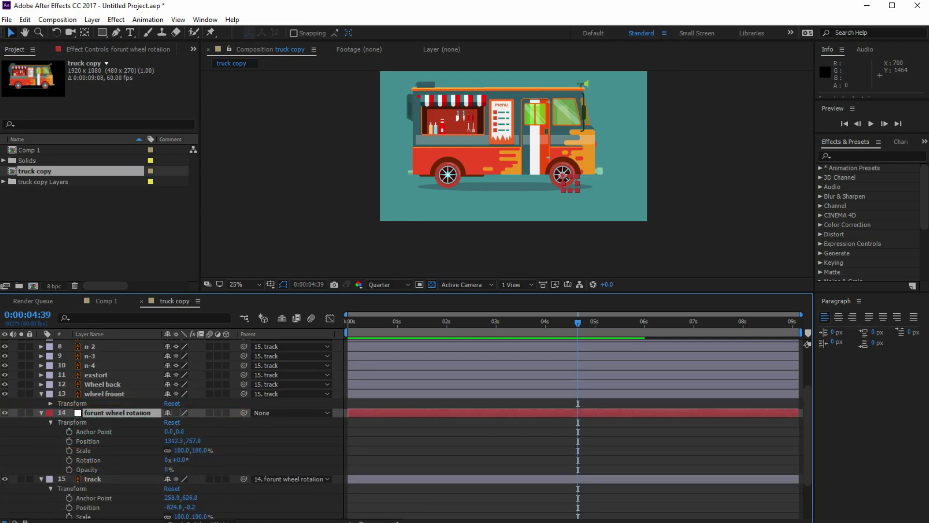
{"action": "left_click", "coordinate": [88, 460]}
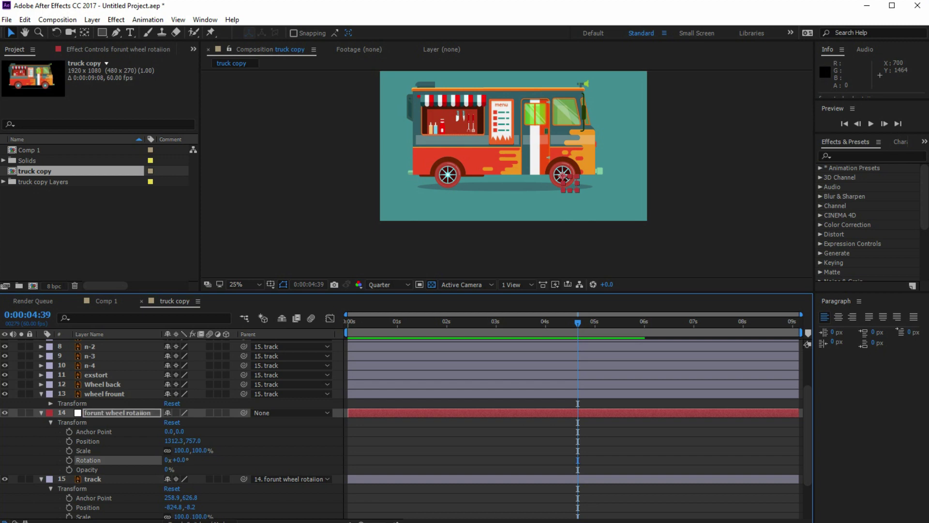
{"action": "left_click", "coordinate": [70, 460], "text": "alt"}
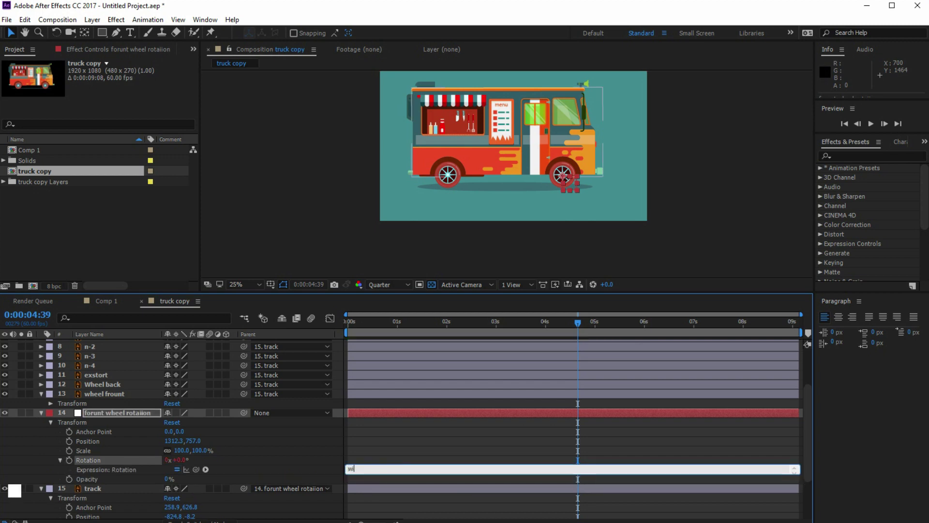
{"action": "type", "text": "wiggle(4,"}
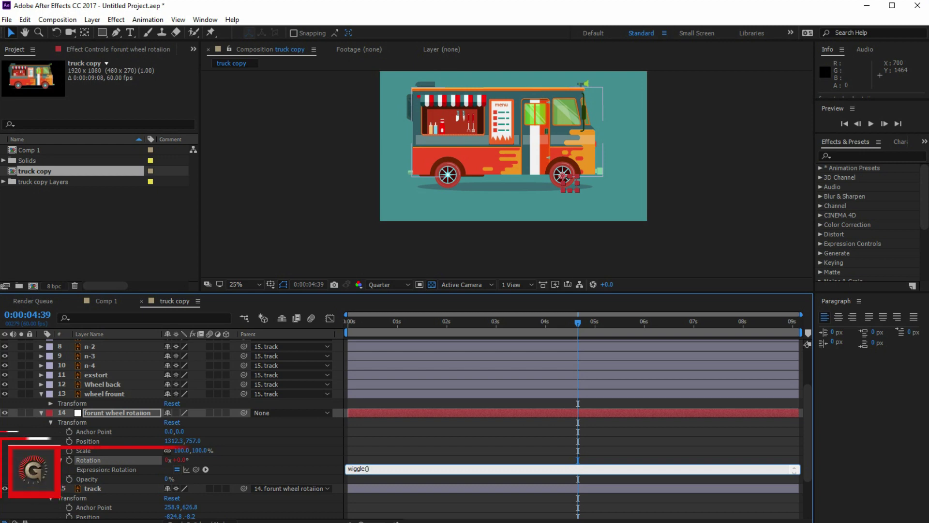
{"action": "type", "text": "4"}
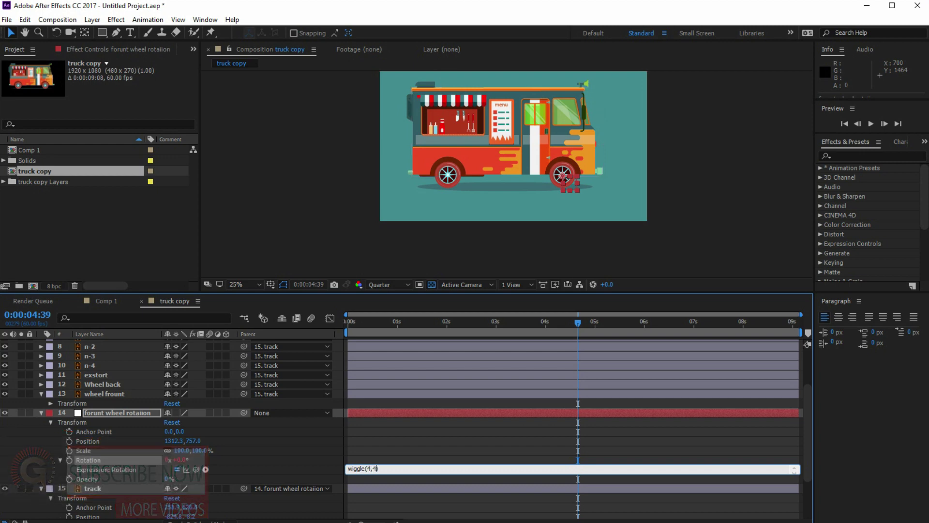
{"action": "key", "text": "KP_Enter"}
{"action": "key", "text": "KP_0"}
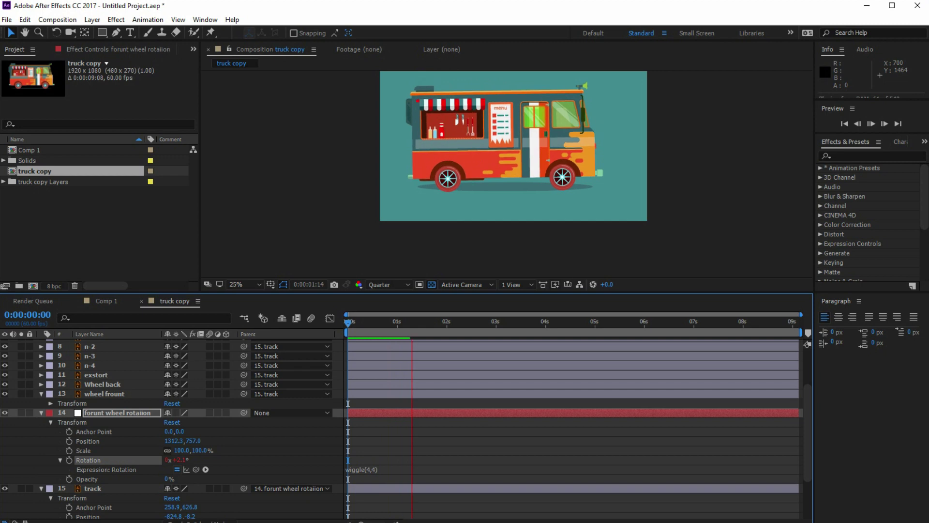
{"action": "key", "text": "space"}
Lower the forunt wheel rotaiion null's wiggle frequency to 3, making it wiggle(3,4), and preview the motion.
{"action": "left_click", "coordinate": [362, 469]}
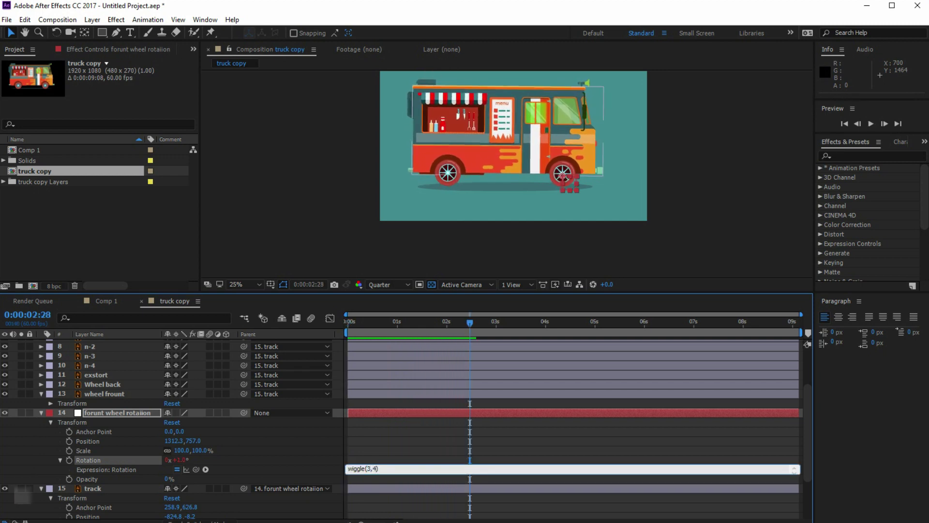
{"action": "key", "text": "KP_Enter"}
{"action": "key", "text": "KP_0"}
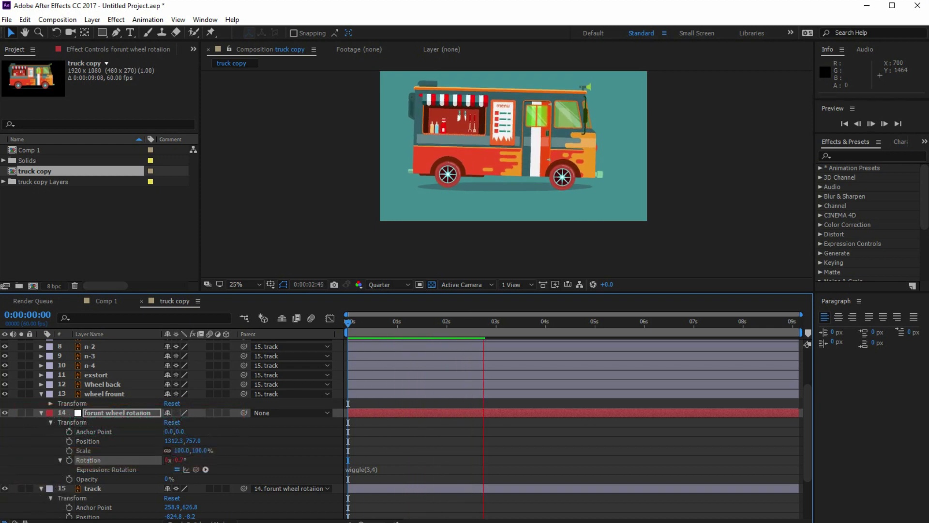
{"action": "key", "text": "space"}
Reduce the forunt wheel rotaiion null's wiggle amplitude to 2, making it wiggle(3,2), and preview from the first frame.
{"action": "left_click", "coordinate": [368, 469]}
{"action": "double_click", "coordinate": [368, 468]}
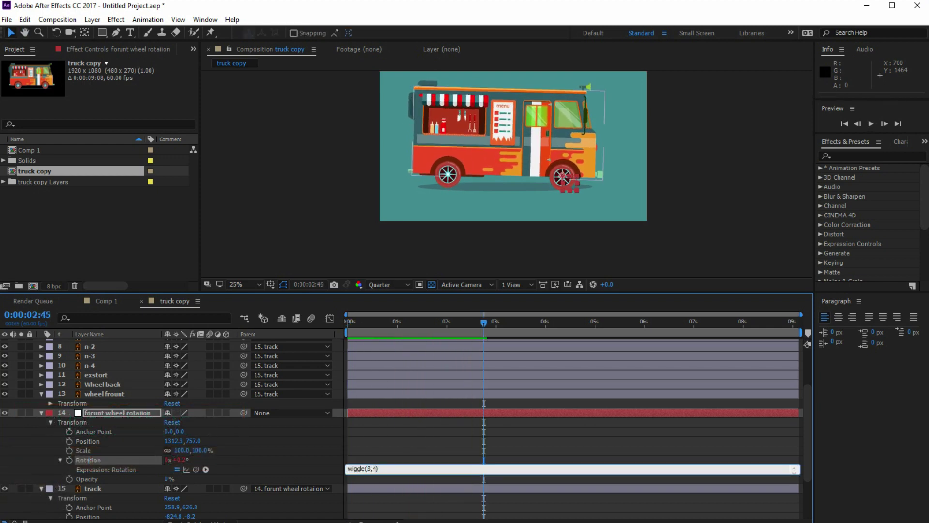
{"action": "left_click", "coordinate": [416, 441]}
{"action": "scroll", "coordinate": [416, 440], "scroll_direction": "down", "scroll_amount": 3}
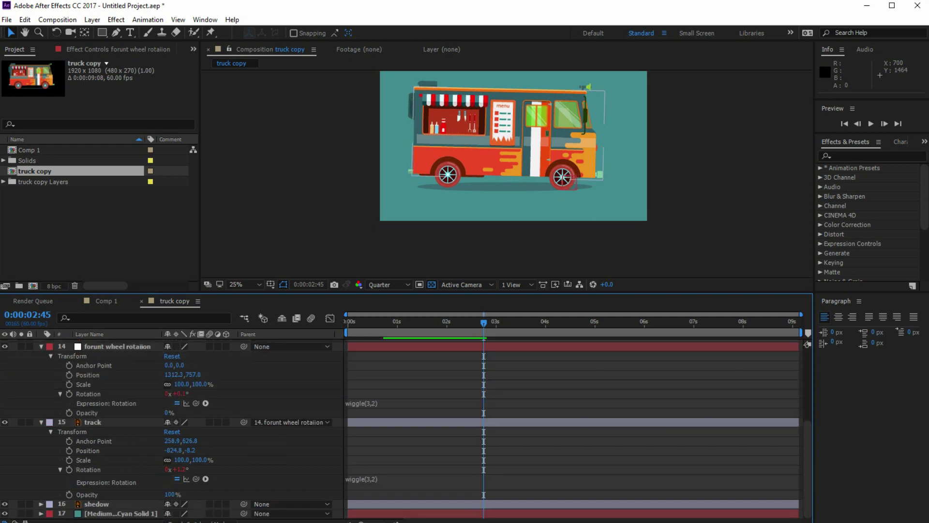
{"action": "key", "text": "Home"}
{"action": "key", "text": "space"}
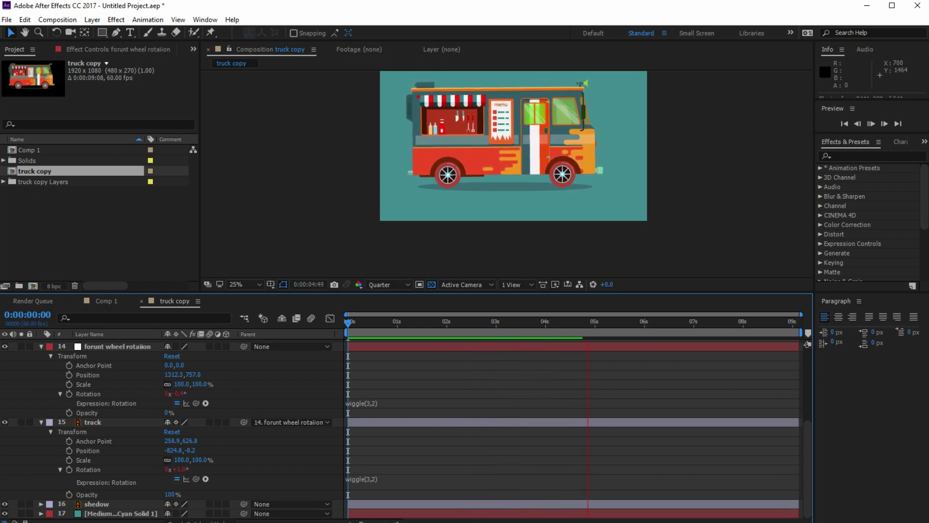
{"action": "key", "text": "space"}
Nudge the shedow layer slightly downward beneath the truck and preview the animation from the first frame.
{"action": "left_click", "coordinate": [97, 504]}
{"action": "key", "text": "Down"}
{"action": "key", "text": "Down"}
{"action": "key", "text": "Down"}
{"action": "key", "text": "Down"}
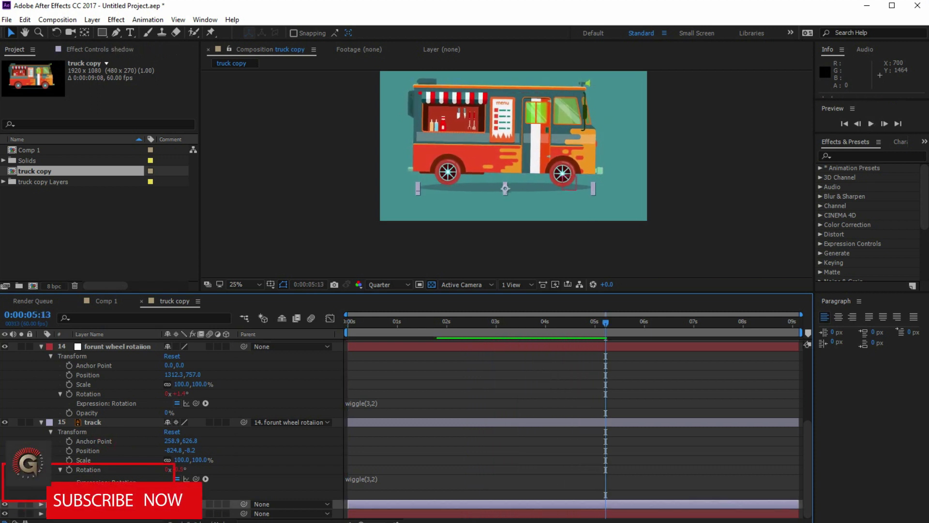
{"action": "key", "text": "space"}
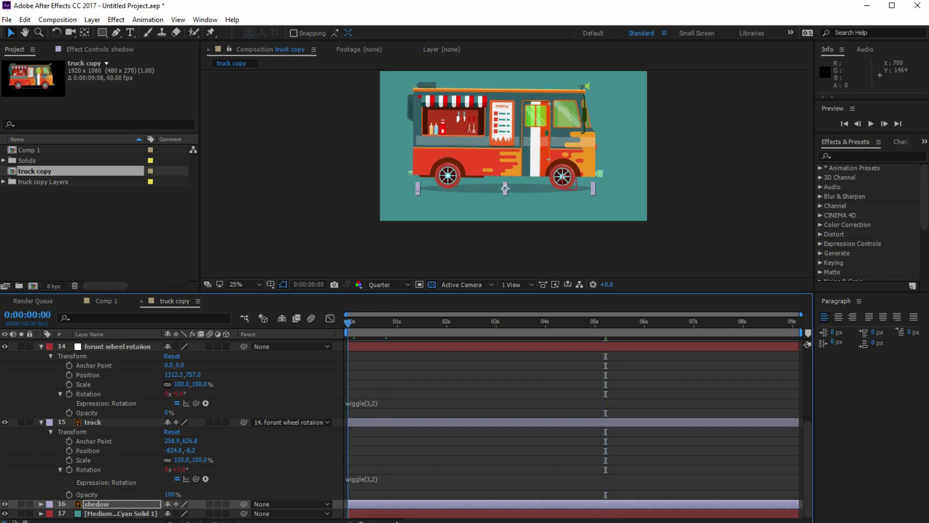
{"action": "key", "text": "space"}
{"action": "key", "text": "space"}
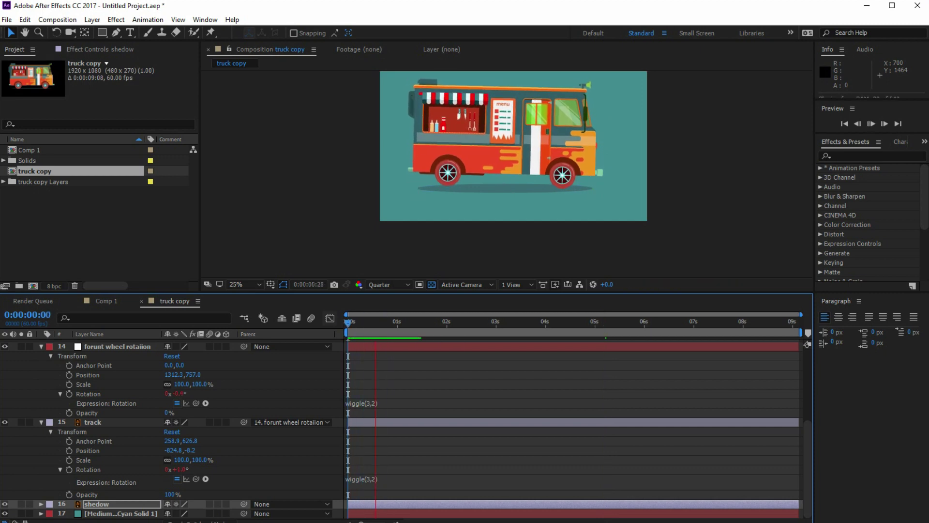
{"action": "key", "text": "space"}
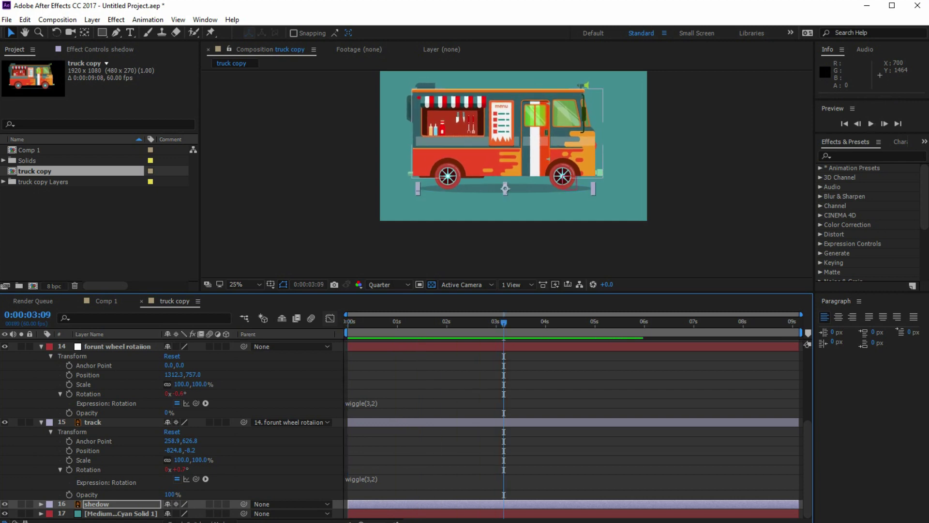
Collapse the properties of the forunt wheel rotaiion and track layers and move the selection up to the Wheel back layer.
{"action": "left_click", "coordinate": [42, 347]}
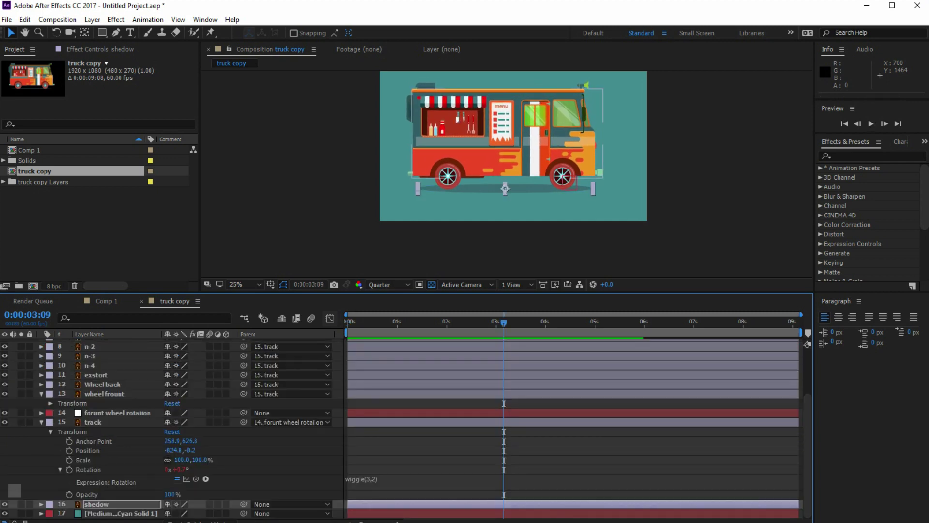
{"action": "left_click", "coordinate": [41, 422]}
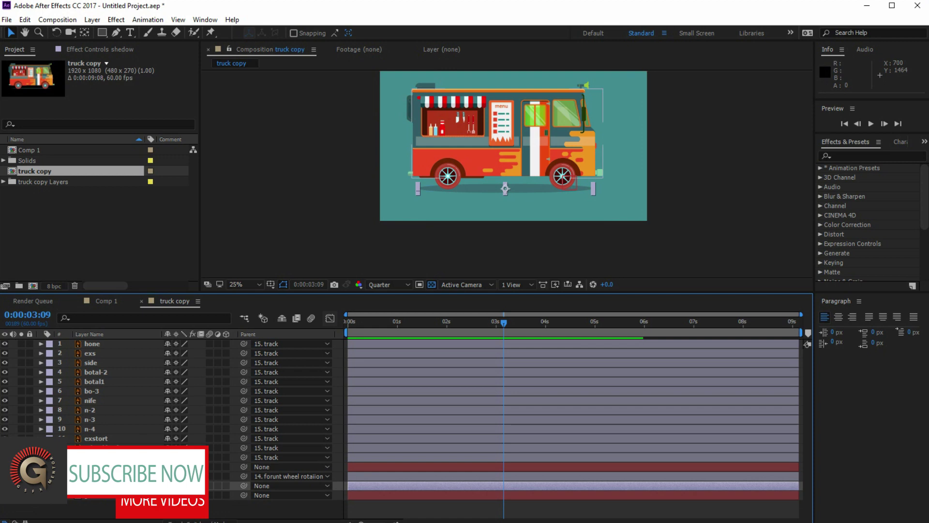
{"action": "key", "text": "ctrl+Up"}
{"action": "key", "text": "ctrl+Up"}
{"action": "key", "text": "ctrl+Up"}
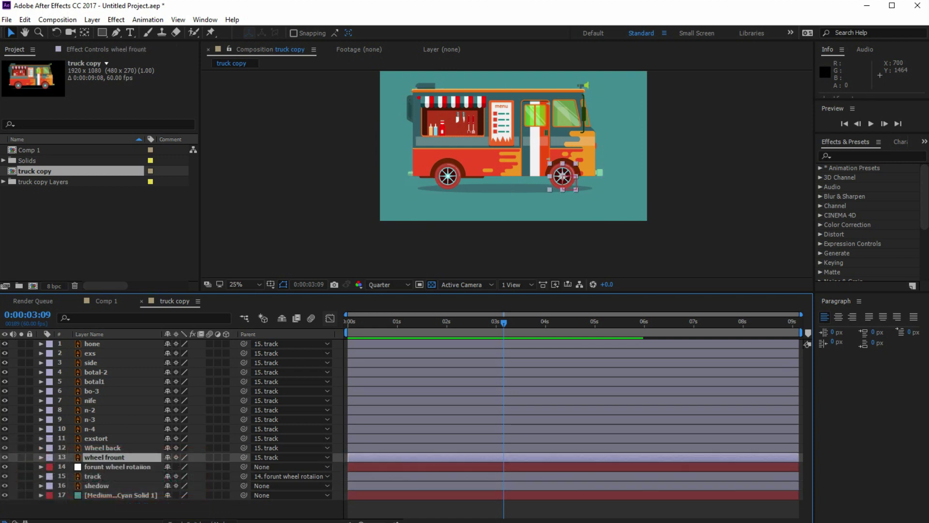
{"action": "key", "text": "ctrl+Up"}
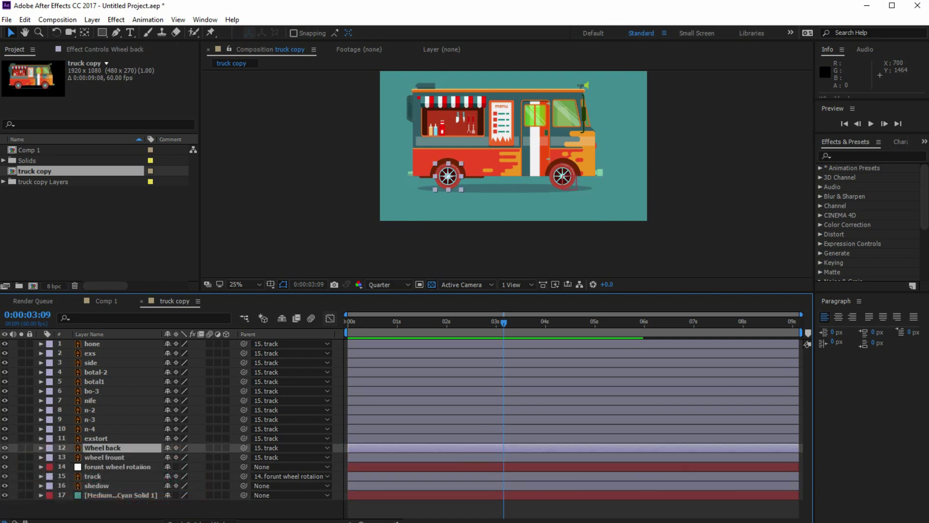
Move the hone layer's anchor point to the base of the megaphone's stand on the truck roof.
{"action": "left_click", "coordinate": [102, 344]}
{"action": "scroll", "coordinate": [587, 161], "scroll_direction": "up", "scroll_amount": 3}
{"action": "key", "text": "space"}
{"action": "left_click_drag", "start_coordinate": [663, 97], "coordinate": [520, 261]}
{"action": "left_click_drag", "start_coordinate": [673, 101], "coordinate": [529, 264]}
{"action": "scroll", "coordinate": [530, 251], "scroll_direction": "up", "scroll_amount": 1}
{"action": "left_click_drag", "start_coordinate": [586, 134], "coordinate": [610, 116]}
{"action": "left_click_drag", "start_coordinate": [550, 162], "coordinate": [474, 195]}
{"action": "key", "text": "y"}
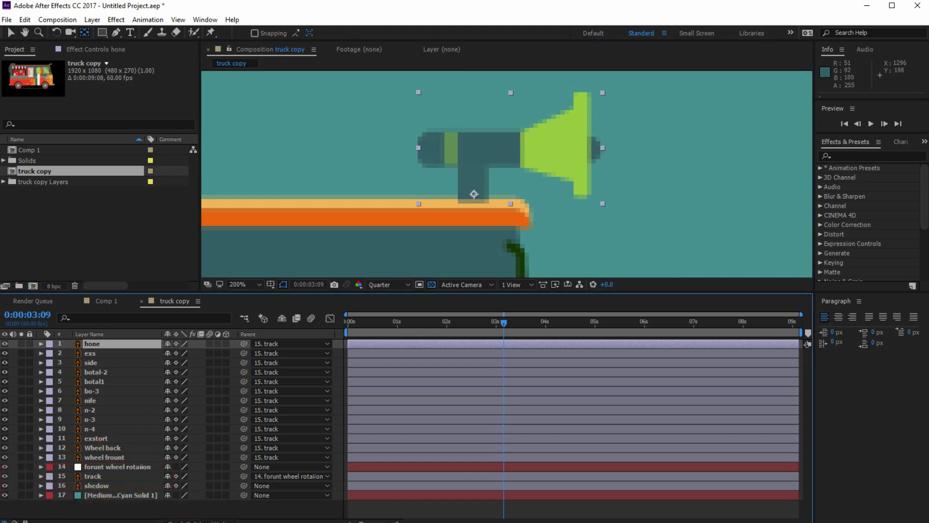
Add the expression wiggle(4,4) to the hone layer's rotation and preview the animation from the first frame.
{"action": "key", "text": "r"}
{"action": "key", "text": "alt+shift+equal"}
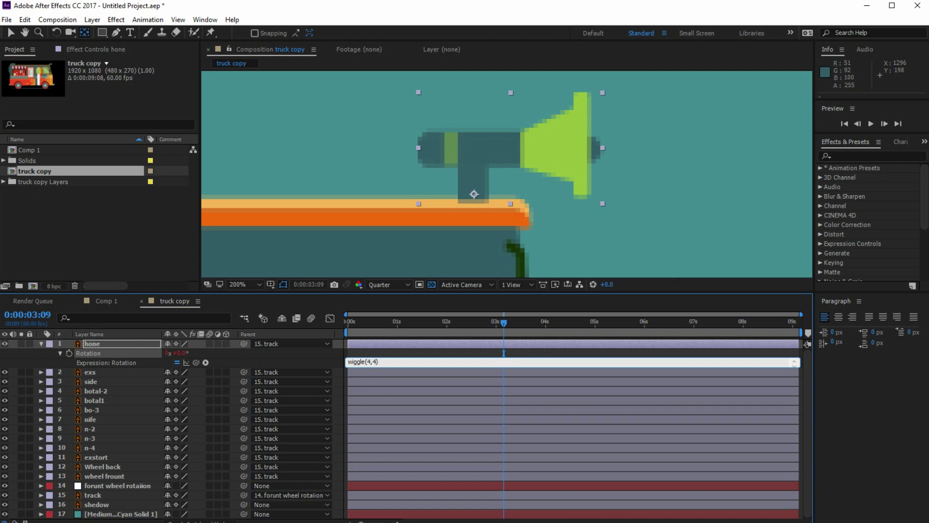
{"action": "key", "text": "Return"}
{"action": "key", "text": "Home"}
{"action": "key", "text": "space"}
{"action": "key", "text": "comma"}
{"action": "key", "text": "comma"}
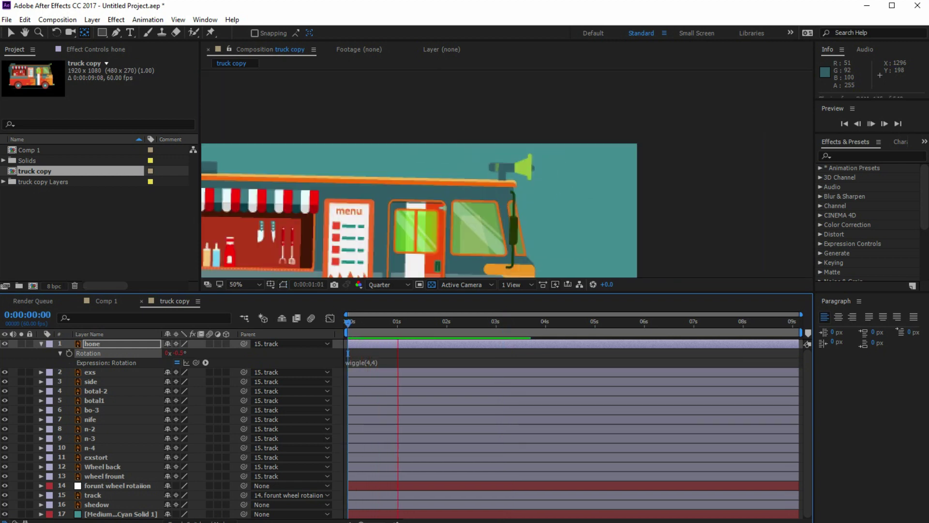
{"action": "key", "text": "comma"}
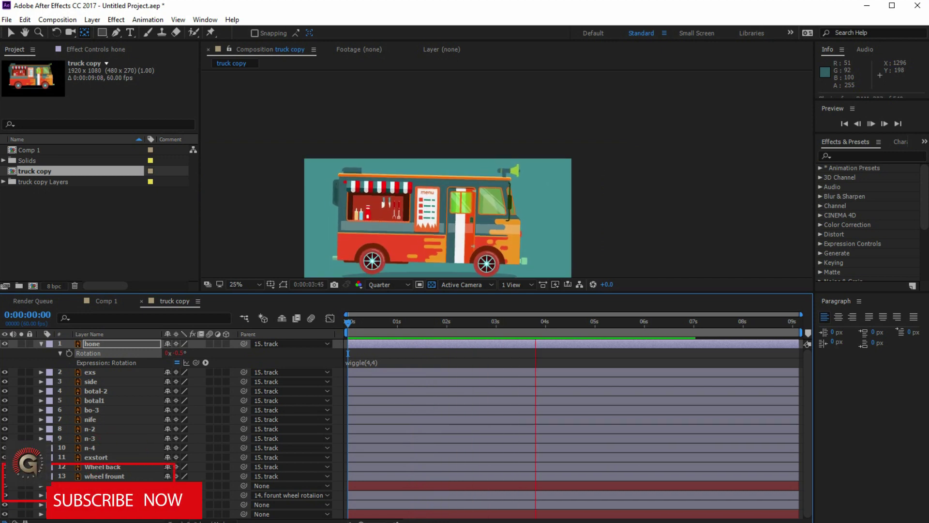
{"action": "key", "text": "space"}
Raise the hone layer's rotation wiggle frequency to 6, making it wiggle(6,4), and preview the animation.
{"action": "scroll", "coordinate": [508, 175], "scroll_direction": "up", "scroll_amount": 1}
{"action": "left_click", "coordinate": [369, 362]}
{"action": "left_click", "coordinate": [374, 363]}
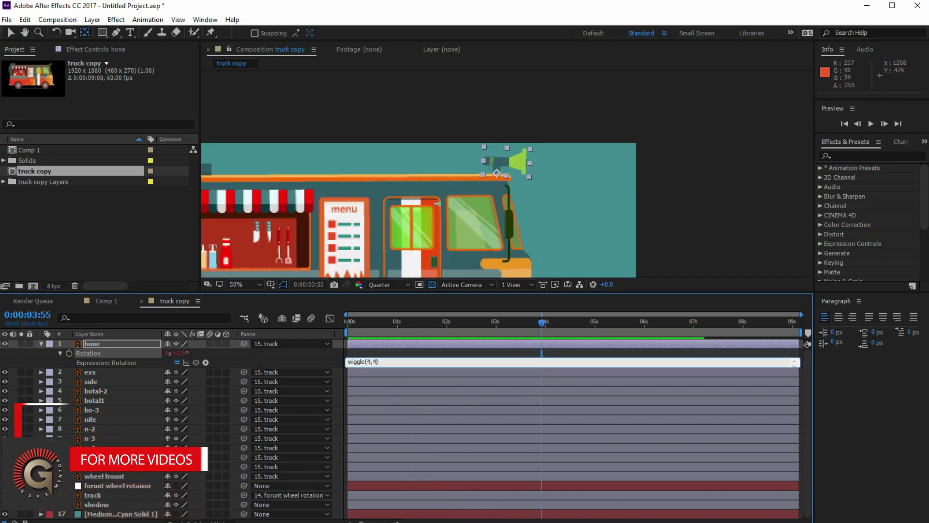
{"action": "key", "text": "BackSpace"}
{"action": "type", "text": "6"}
{"action": "left_click", "coordinate": [642, 259]}
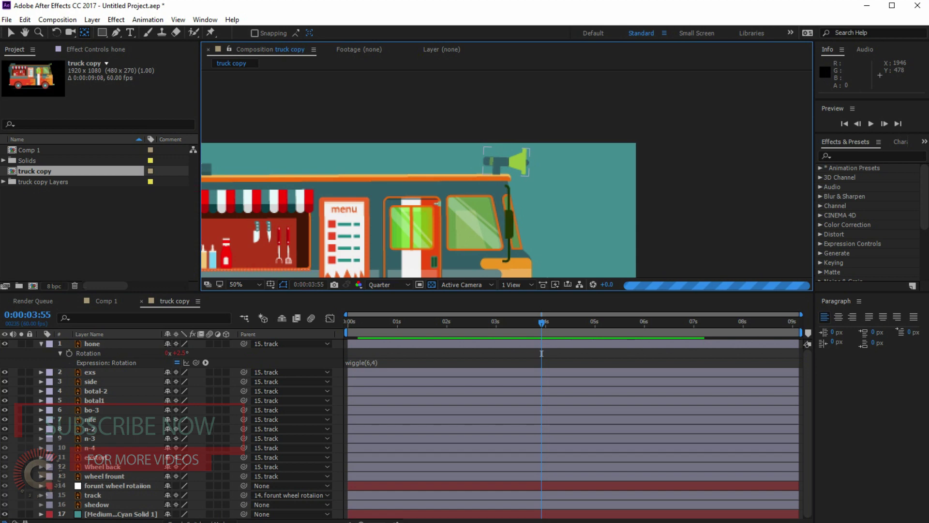
{"action": "key", "text": "Home"}
{"action": "key", "text": "space"}
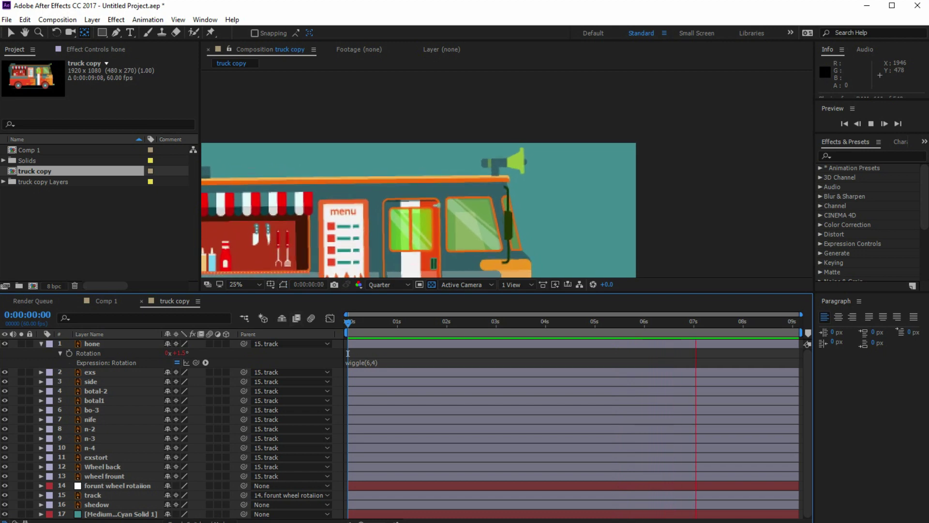
{"action": "key", "text": "comma"}
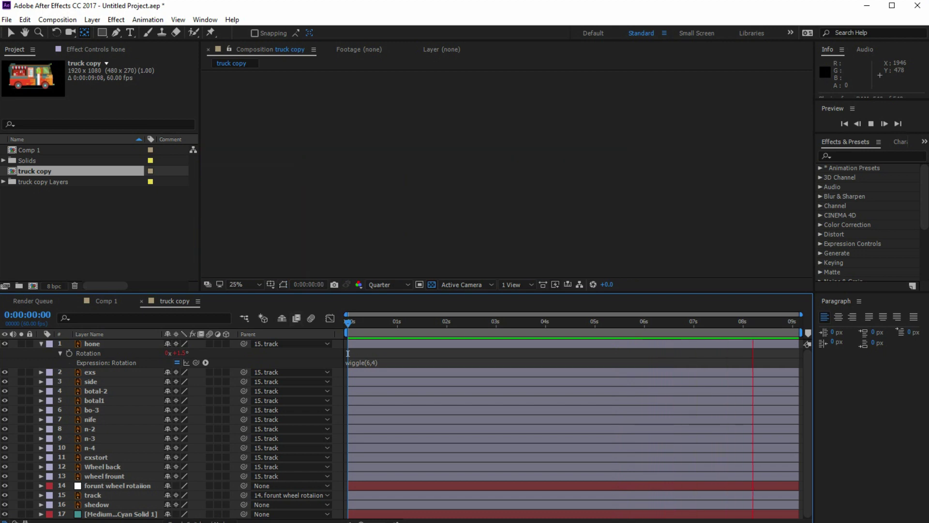
{"action": "key", "text": "space"}
{"action": "scroll", "coordinate": [490, 221], "scroll_direction": "up", "scroll_amount": 1}
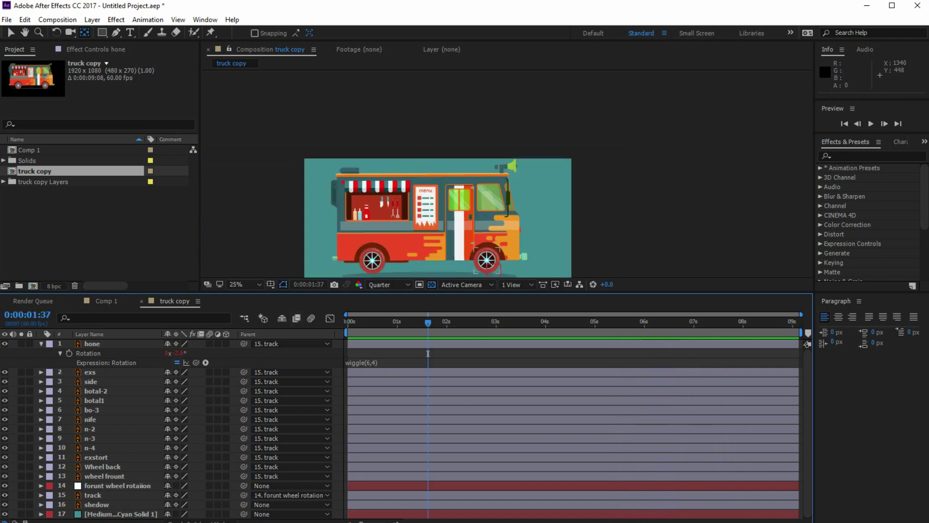
Save the project as a new file named Untitled Project-2 in the trein tutorial folder.
{"action": "key", "text": "ctrl+shift+s"}
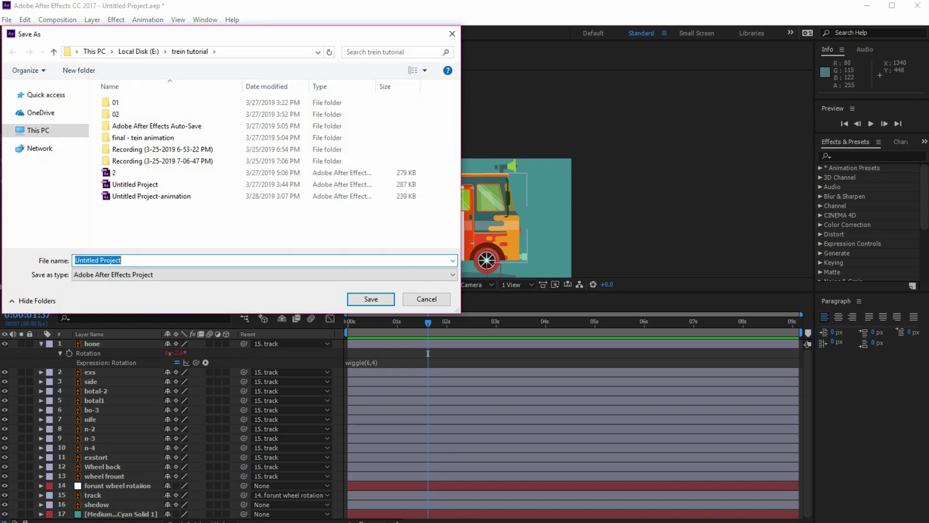
{"action": "key", "text": "End"}
{"action": "type", "text": "-2"}
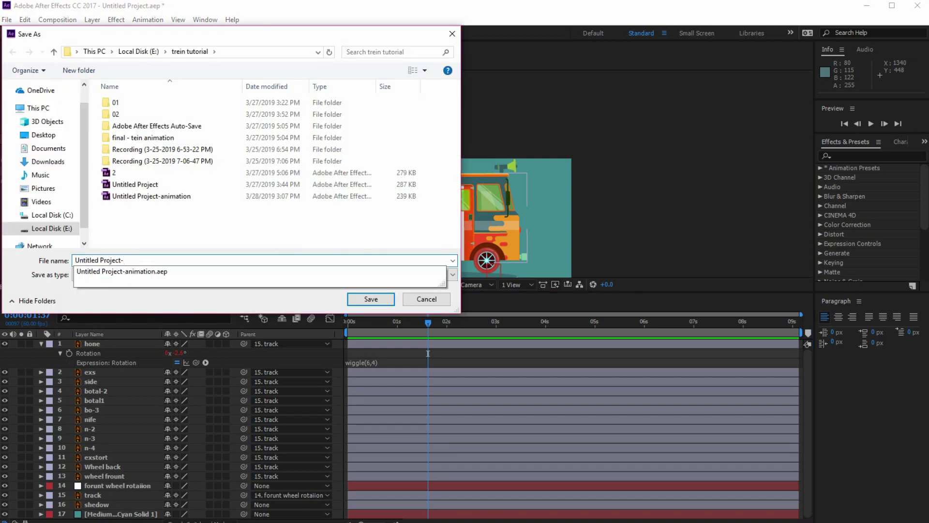
{"action": "key", "text": "Return"}
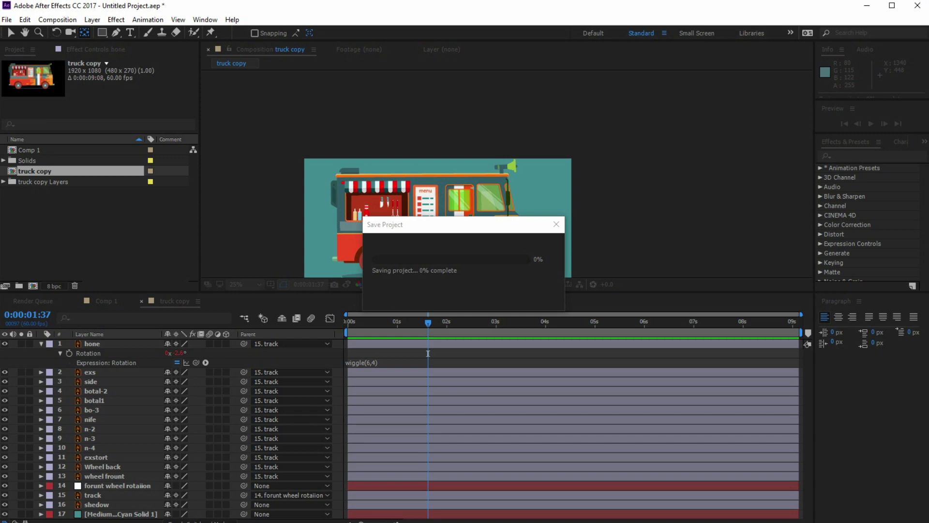
Raise the hone layer's rotation wiggle amount to 7, making it wiggle(6,7), and preview the animation from the first frame.
{"action": "key", "text": "period"}
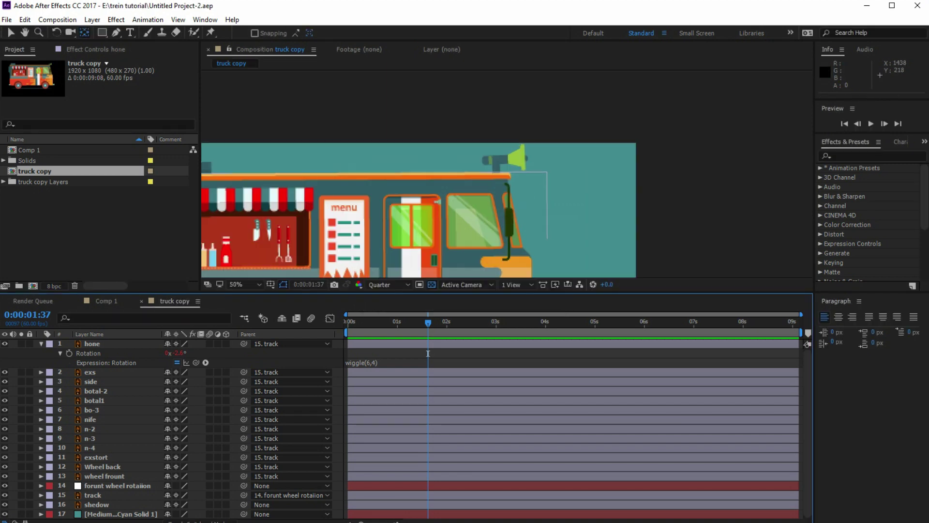
{"action": "key", "text": "space"}
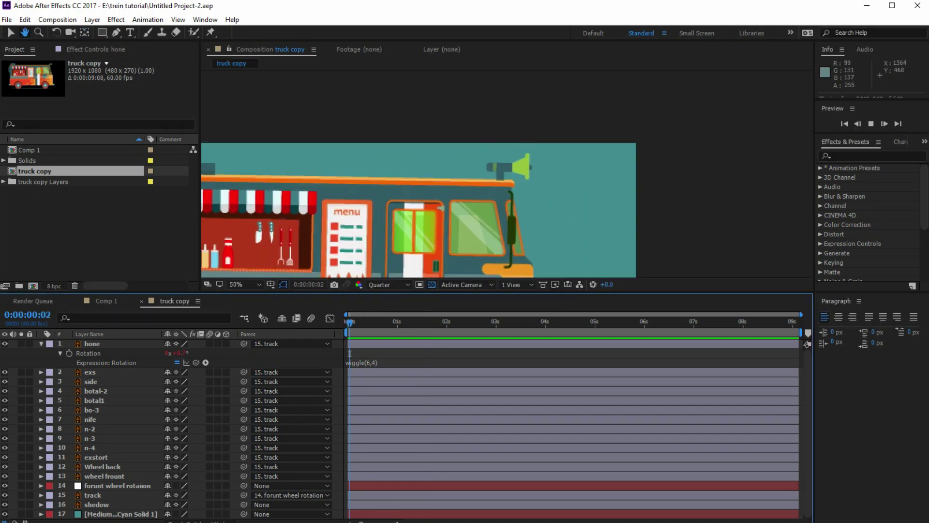
{"action": "left_click", "coordinate": [488, 358]}
{"action": "left_click_drag", "start_coordinate": [459, 321], "coordinate": [339, 320]}
{"action": "key", "text": "space"}
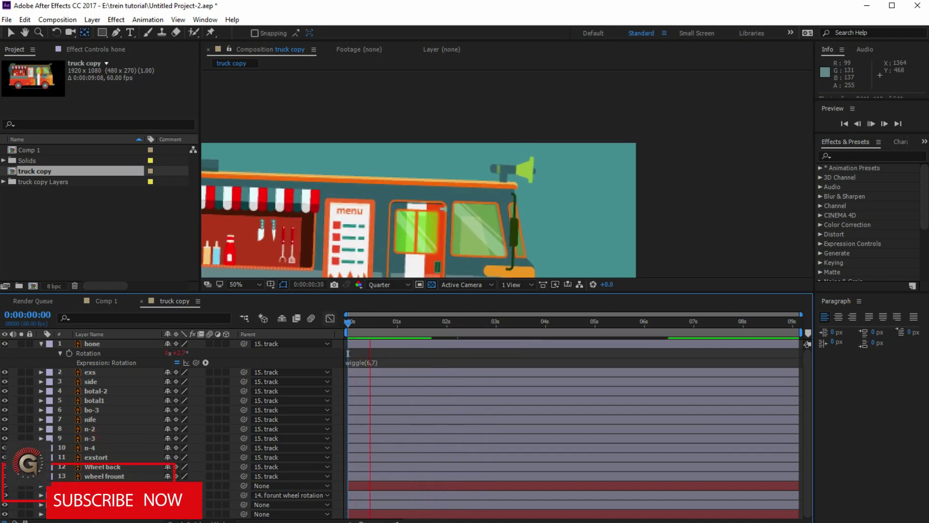
{"action": "key", "text": "comma"}
{"action": "key", "text": "comma"}
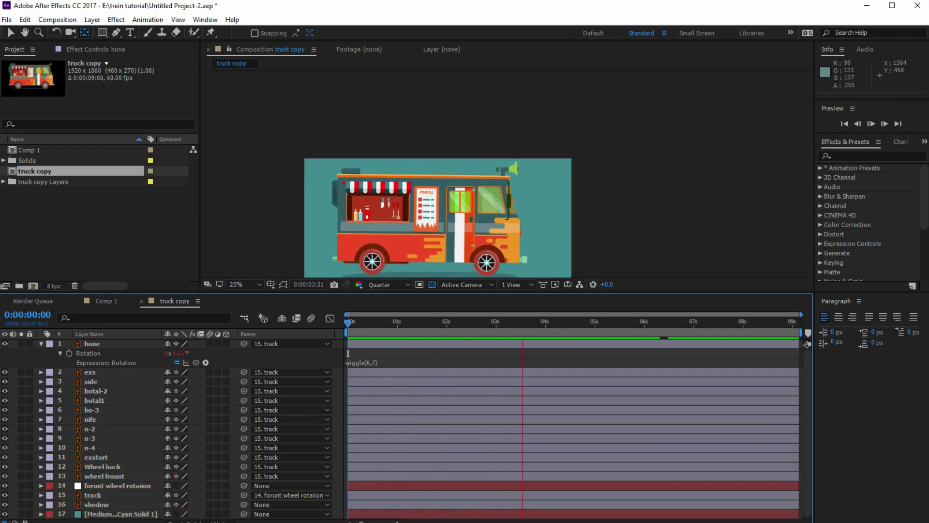
Enlarge the composition viewer to show the whole truck at 50% and preview its animation.
{"action": "key", "text": "period"}
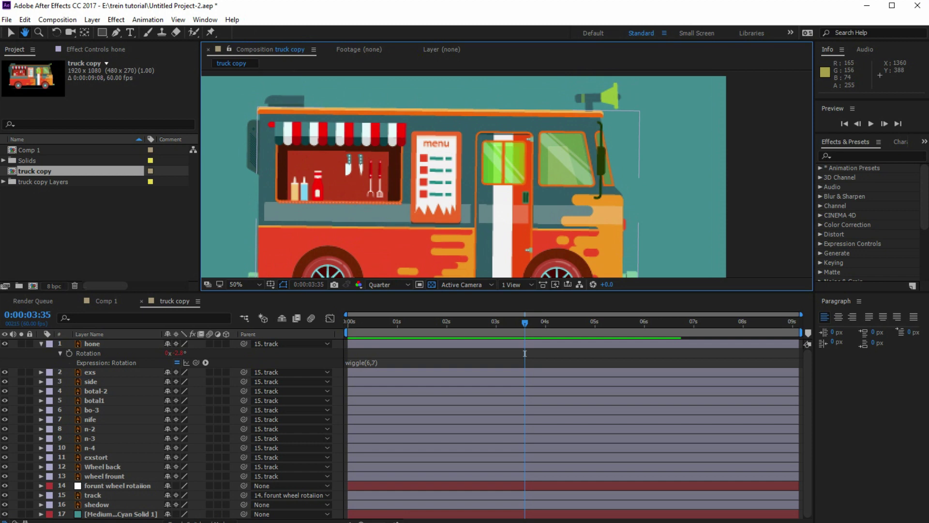
{"action": "left_click_drag", "start_coordinate": [509, 291], "coordinate": [509, 333]}
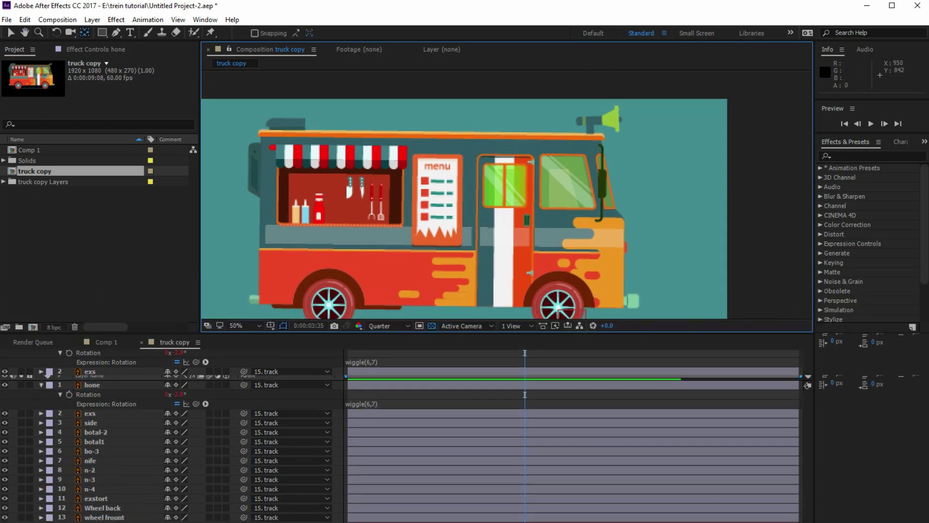
{"action": "scroll", "coordinate": [533, 200], "scroll_direction": "down", "scroll_amount": 2}
{"action": "scroll", "coordinate": [532, 200], "scroll_direction": "up", "scroll_amount": 2}
{"action": "key", "text": "space"}
{"action": "key", "text": "comma"}
{"action": "key", "text": "period"}
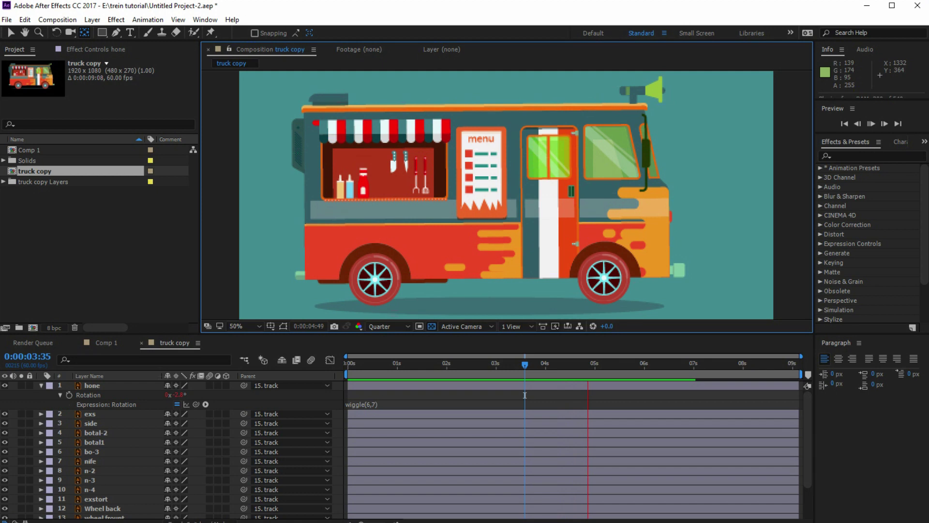
{"action": "key", "text": "space"}
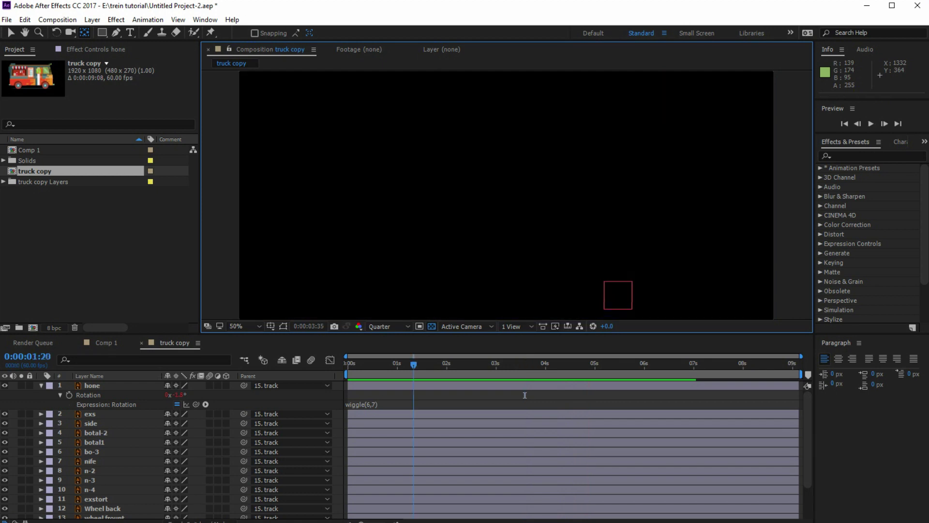
{"action": "key", "text": "space"}
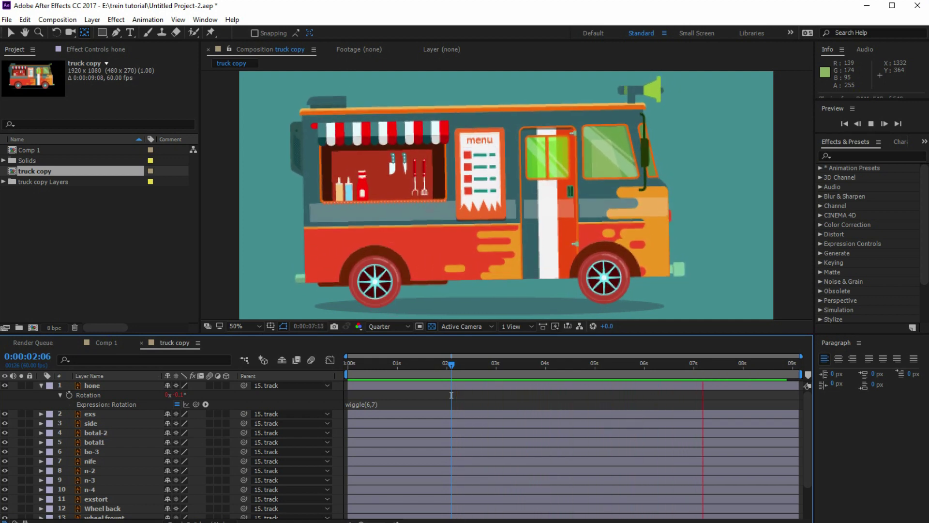
{"action": "key", "text": "space"}
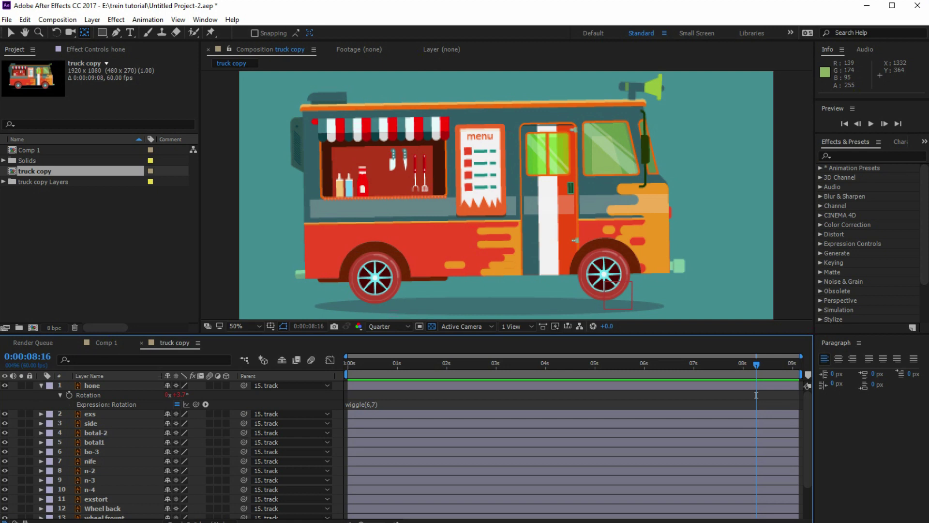
Select the Wheel back layer, inspect the back wheel's anchor point up close and reveal the layer's rotation property.
{"action": "scroll", "coordinate": [757, 395], "scroll_direction": "down", "scroll_amount": 2}
{"action": "left_click", "coordinate": [102, 480]}
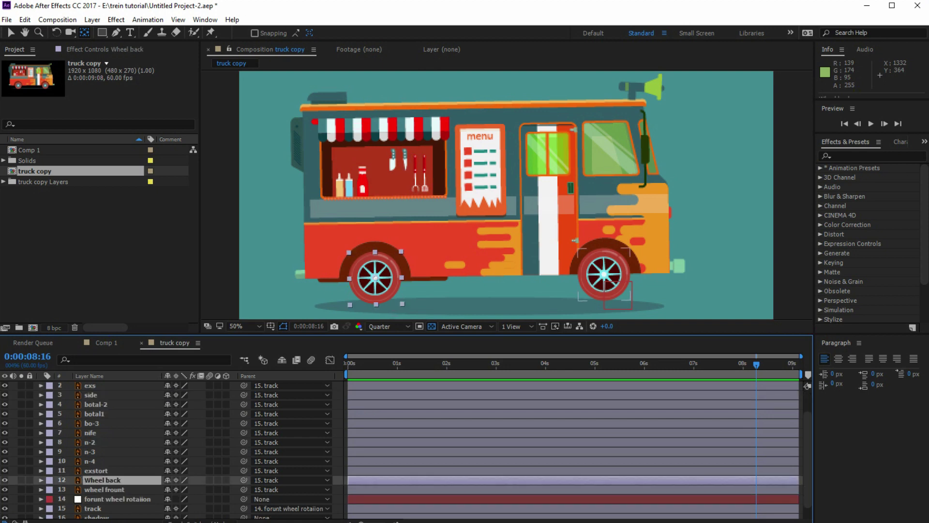
{"action": "scroll", "coordinate": [418, 289], "scroll_direction": "up", "scroll_amount": 4}
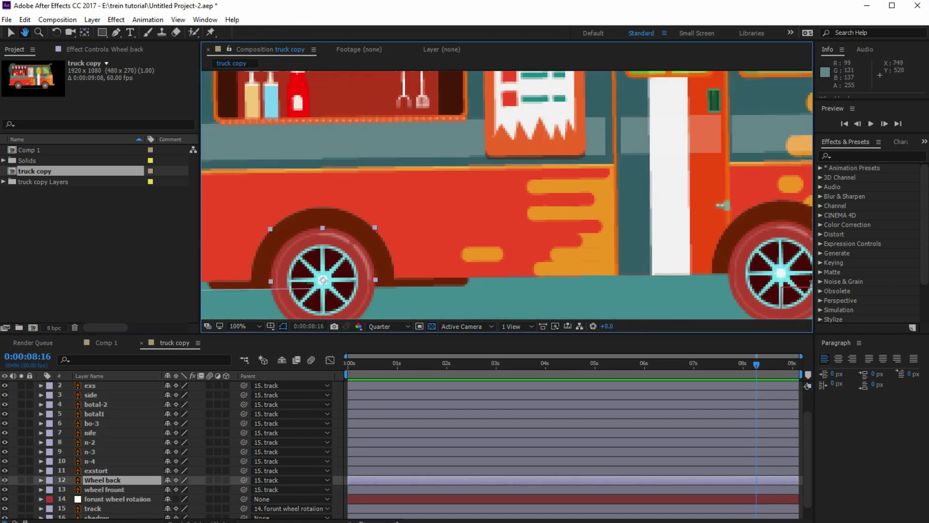
{"action": "left_click_drag", "start_coordinate": [228, 273], "coordinate": [334, 215]}
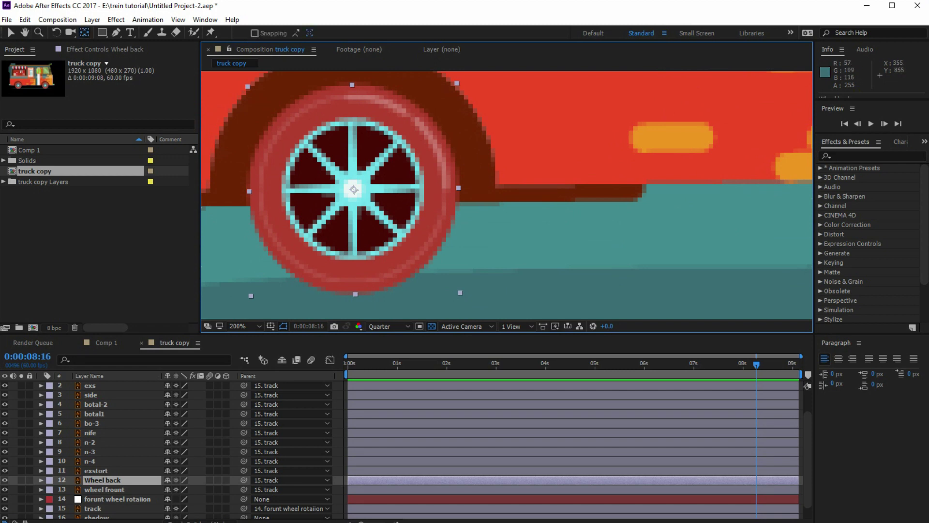
{"action": "key", "text": "r"}
{"action": "left_click", "coordinate": [70, 489], "text": "alt"}
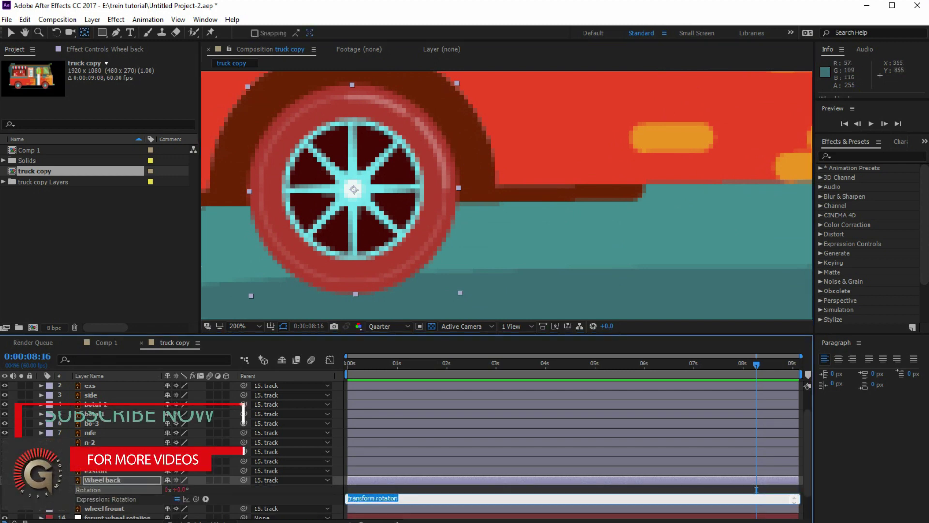
{"action": "type", "text": "wiggle()"}
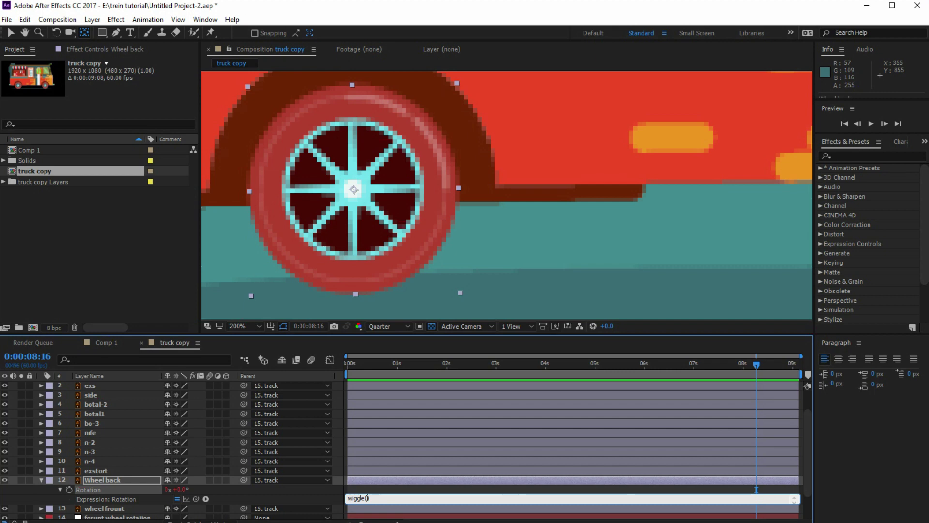
{"action": "key", "text": "Escape"}
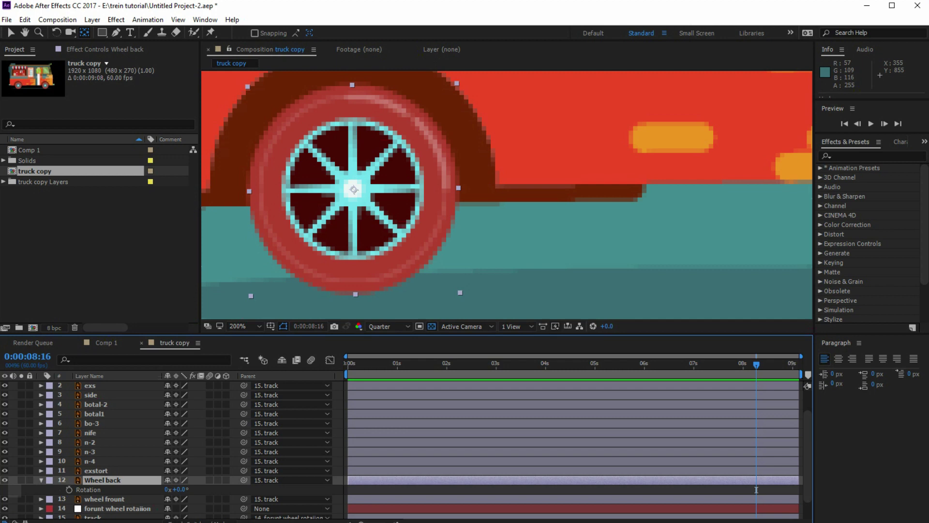
{"action": "left_click", "coordinate": [757, 489]}
Keyframe the Wheel back layer's rotation at 0° on the first frame and 20° at 0:00:02:59, and preview the spin.
{"action": "key", "text": "Home"}
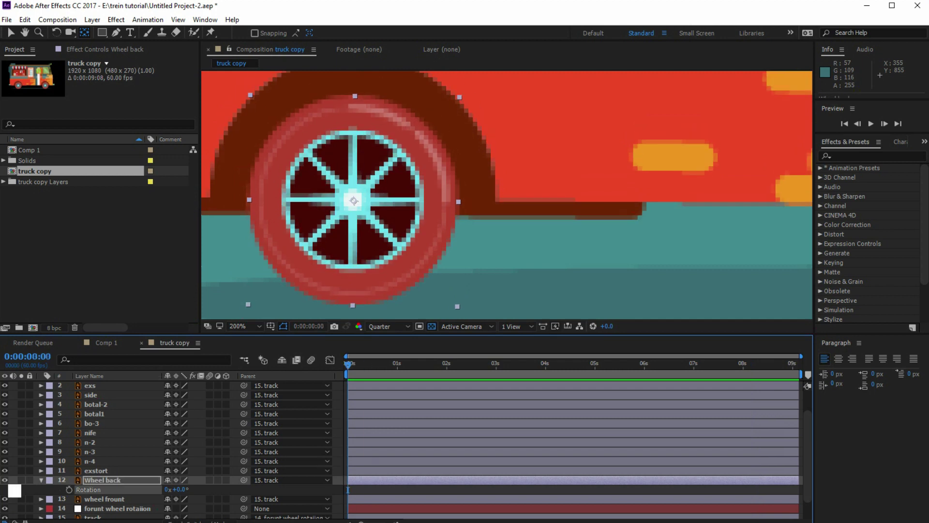
{"action": "left_click", "coordinate": [69, 489]}
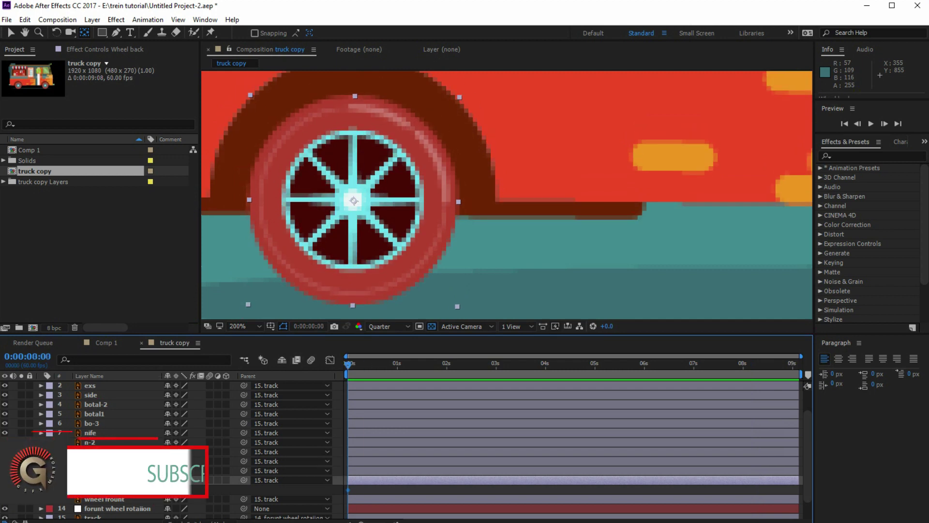
{"action": "left_click", "coordinate": [496, 364]}
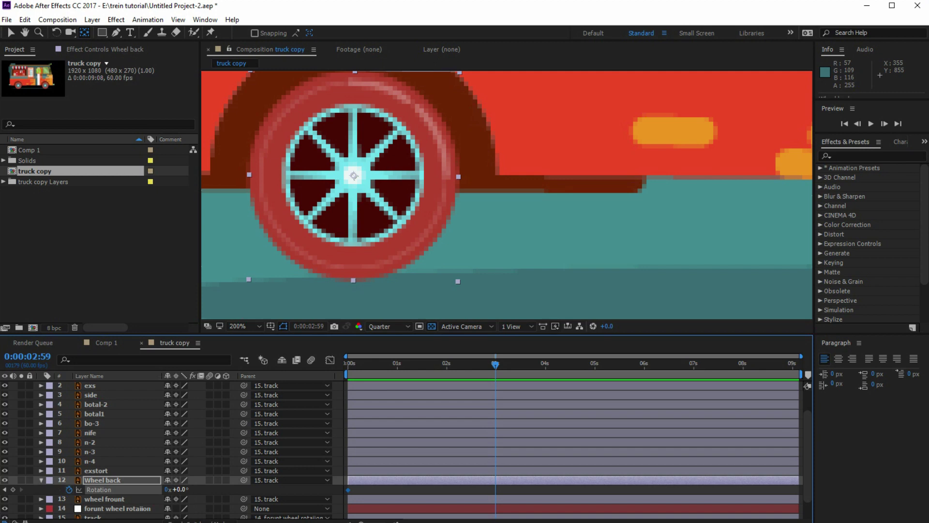
{"action": "left_click_drag", "start_coordinate": [180, 489], "coordinate": [194, 490]}
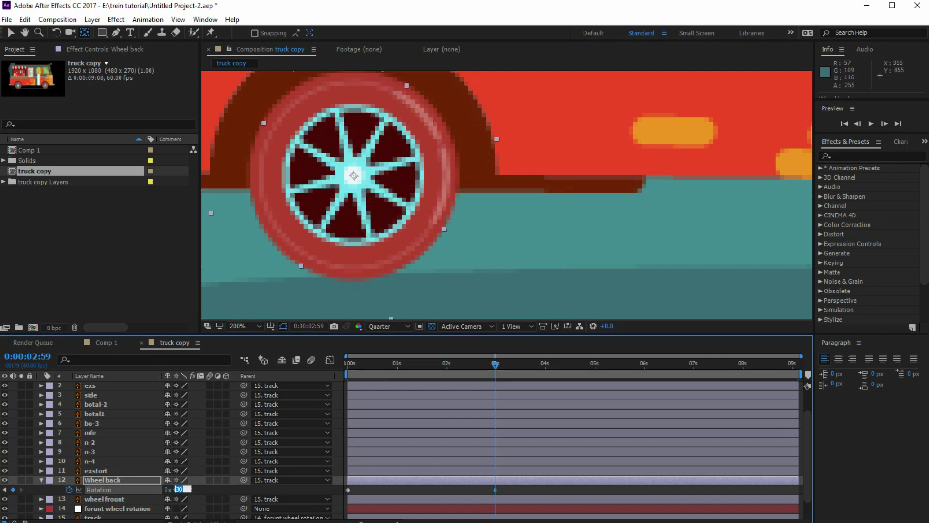
{"action": "type", "text": "20"}
{"action": "key", "text": "Return"}
{"action": "key", "text": "space"}
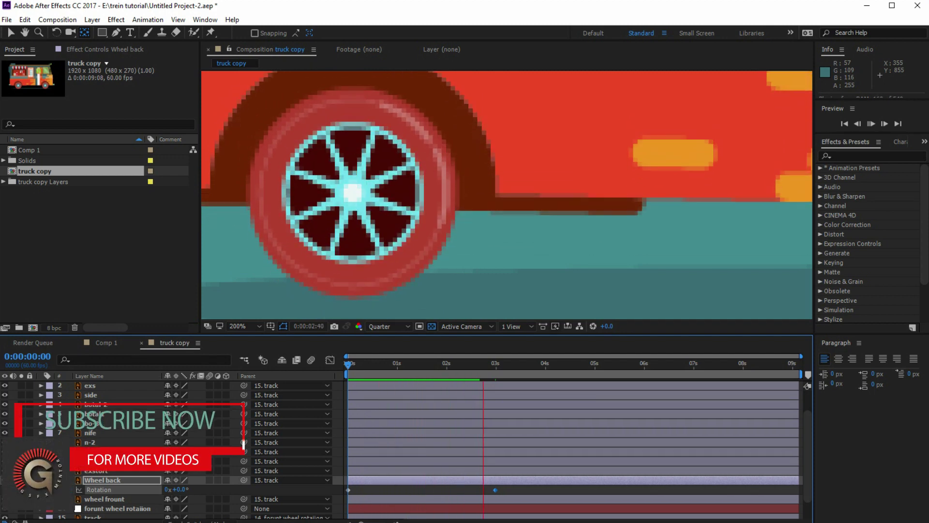
{"action": "key", "text": "space"}
{"action": "scroll", "coordinate": [412, 193], "scroll_direction": "down", "scroll_amount": 2}
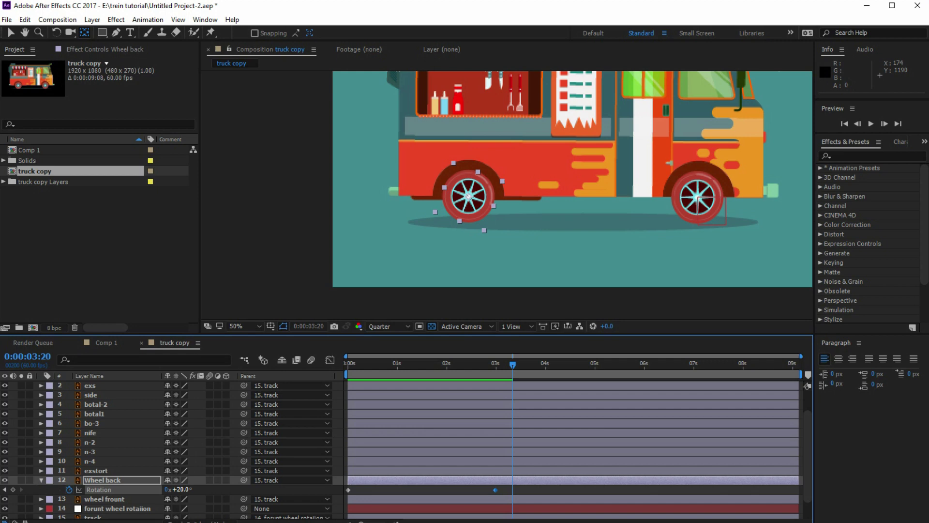
Change the Wheel back rotation keyframe at 0:00:02:59 to 2x+180° and preview the faster spin.
{"action": "key", "text": "j"}
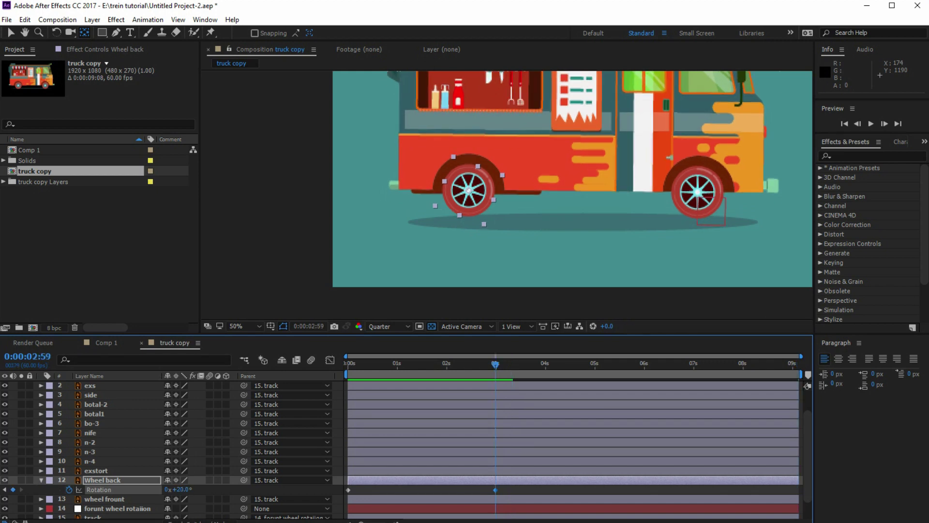
{"action": "left_click_drag", "start_coordinate": [182, 490], "coordinate": [238, 490]}
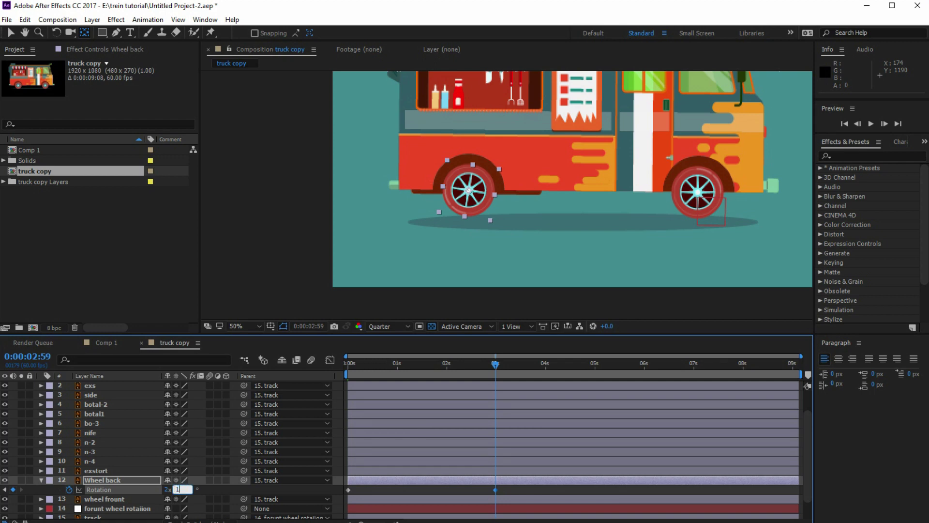
{"action": "key", "text": "space"}
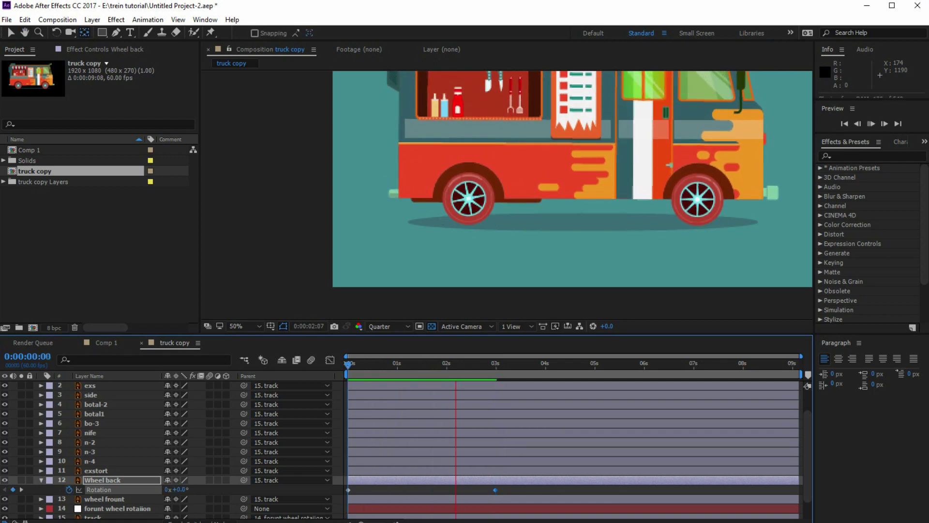
{"action": "key", "text": "space"}
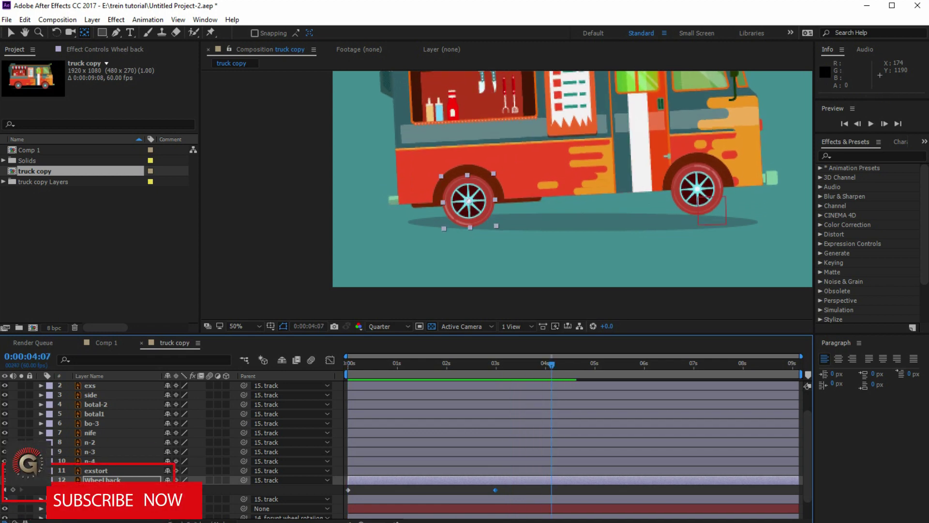
{"action": "key", "text": "space"}
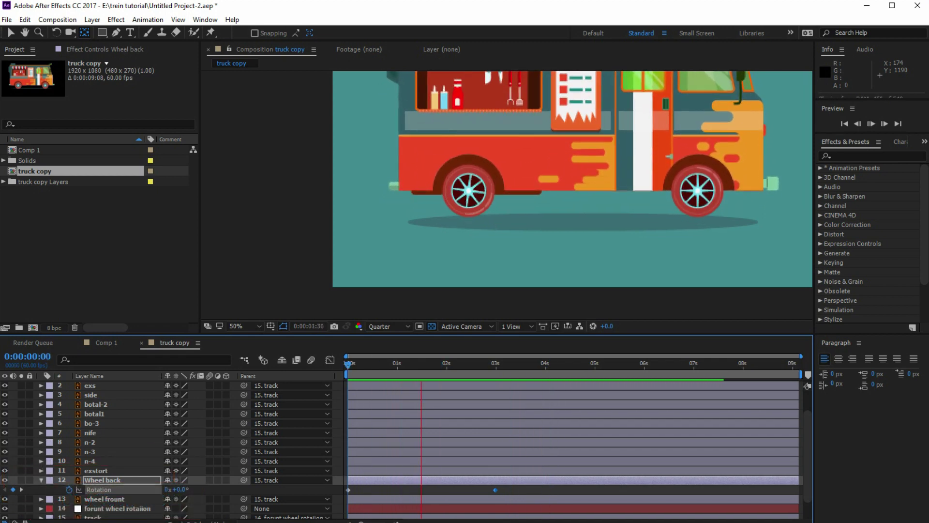
{"action": "key", "text": "space"}
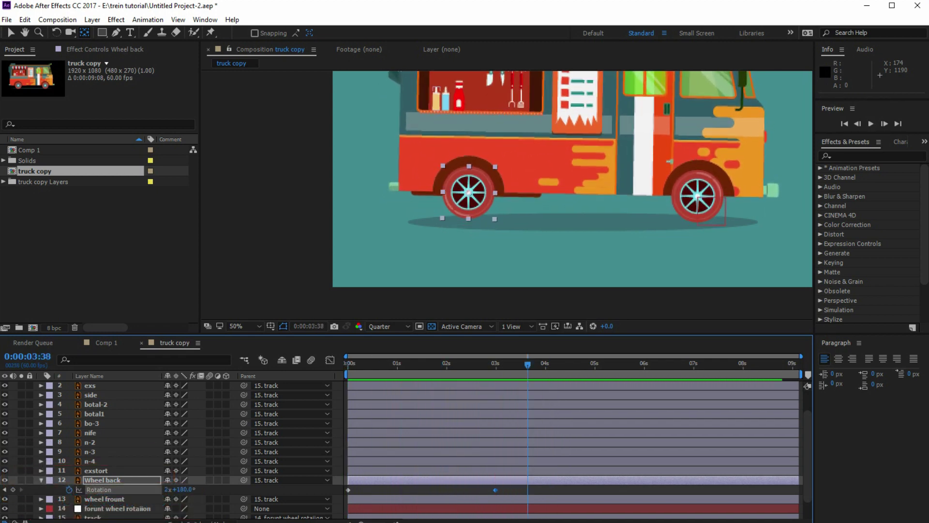
End the work area near the second Wheel back rotation keyframe, trim the composition to it at 0:00:02:57, and preview the shortened animation.
{"action": "key", "text": "j"}
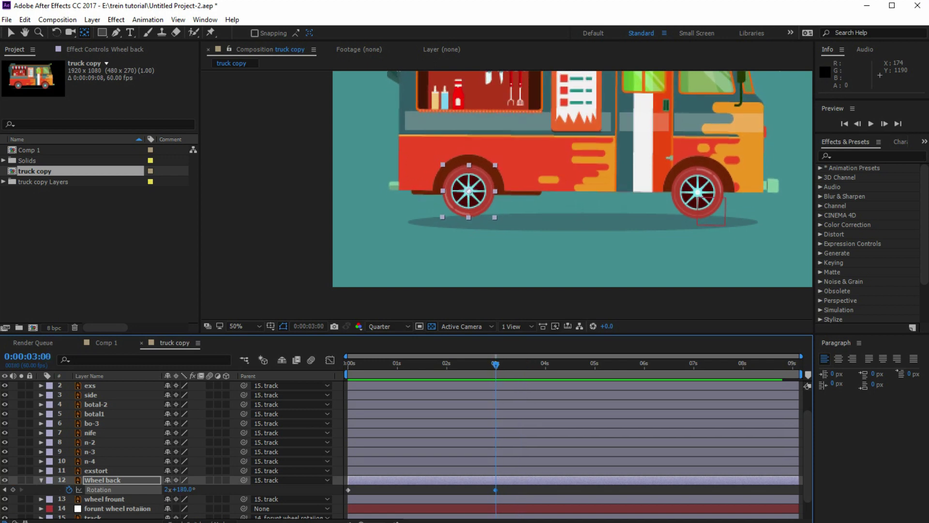
{"action": "left_click_drag", "start_coordinate": [801, 374], "coordinate": [505, 374]}
{"action": "right_click", "coordinate": [493, 374]}
{"action": "left_click", "coordinate": [533, 404]}
{"action": "key", "text": "Home"}
{"action": "key", "text": "space"}
{"action": "key", "text": "comma"}
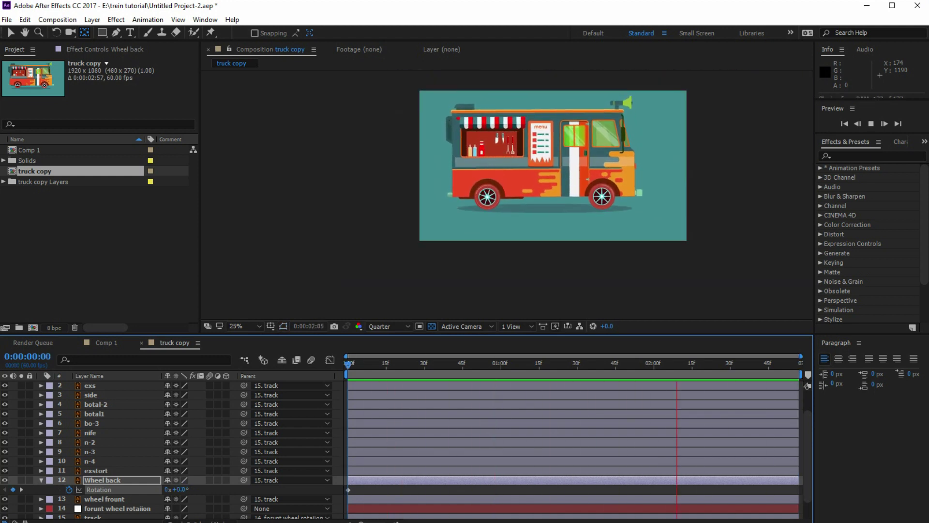
{"action": "key", "text": "space"}
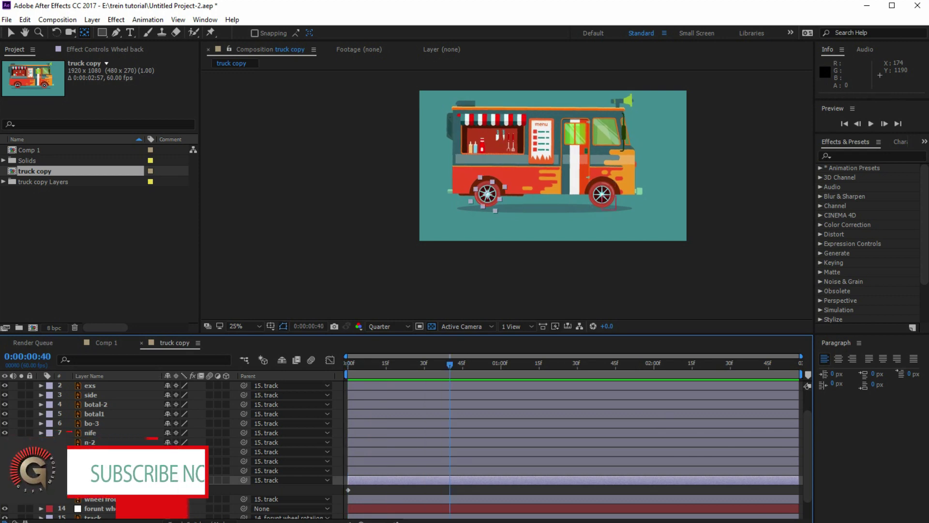
{"action": "scroll", "coordinate": [388, 496], "scroll_direction": "down", "scroll_amount": 1}
{"action": "scroll", "coordinate": [387, 497], "scroll_direction": "up", "scroll_amount": 1}
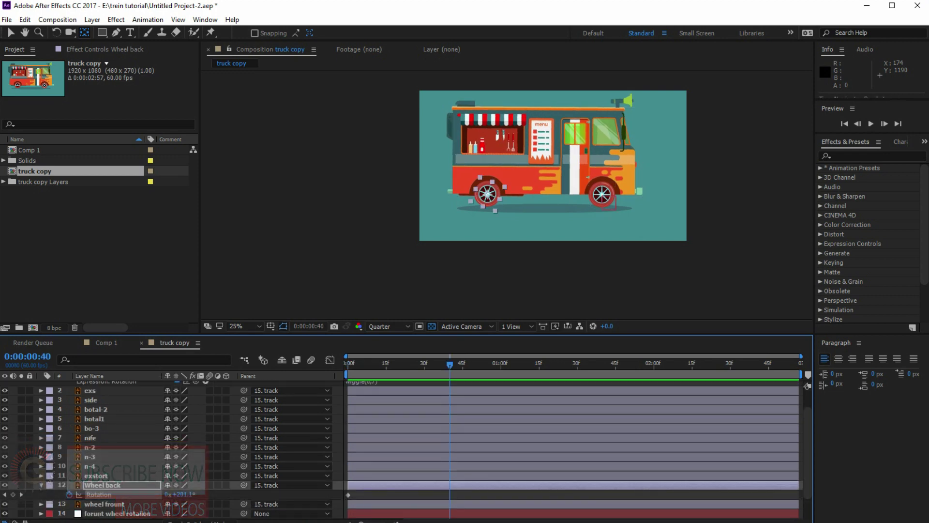
Select the wheel frount layer, check the front wheel's anchor point up close and reveal the layer's rotation property.
{"action": "key", "text": "End"}
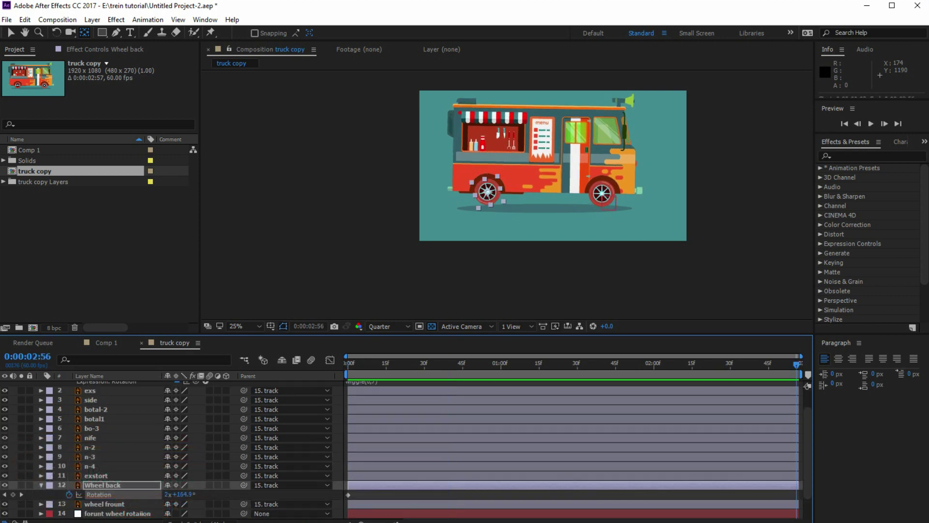
{"action": "scroll", "coordinate": [387, 450], "scroll_direction": "down", "scroll_amount": 1}
{"action": "mouse_move", "coordinate": [345, 357]}
{"action": "left_mouse_down"}
{"action": "mouse_move", "coordinate": [642, 356]}
{"action": "mouse_move", "coordinate": [346, 356]}
{"action": "left_mouse_up"}
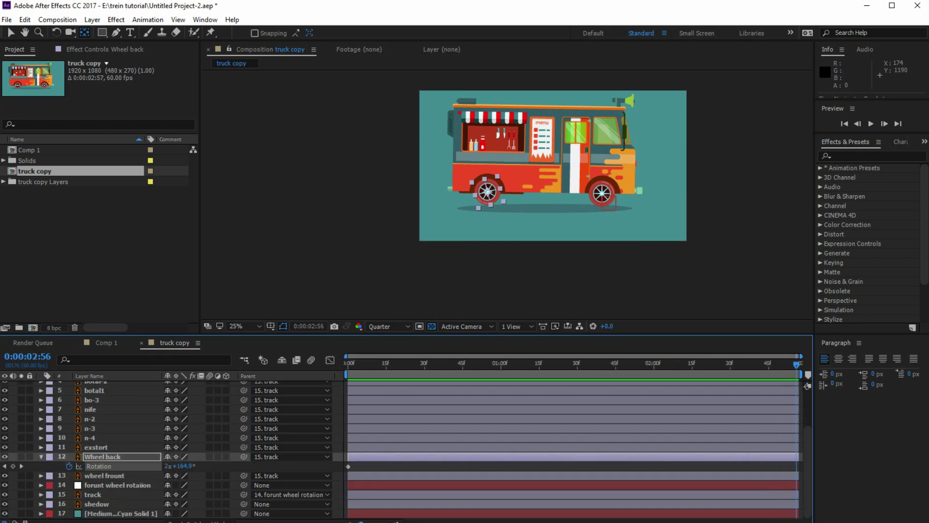
{"action": "left_click", "coordinate": [104, 476]}
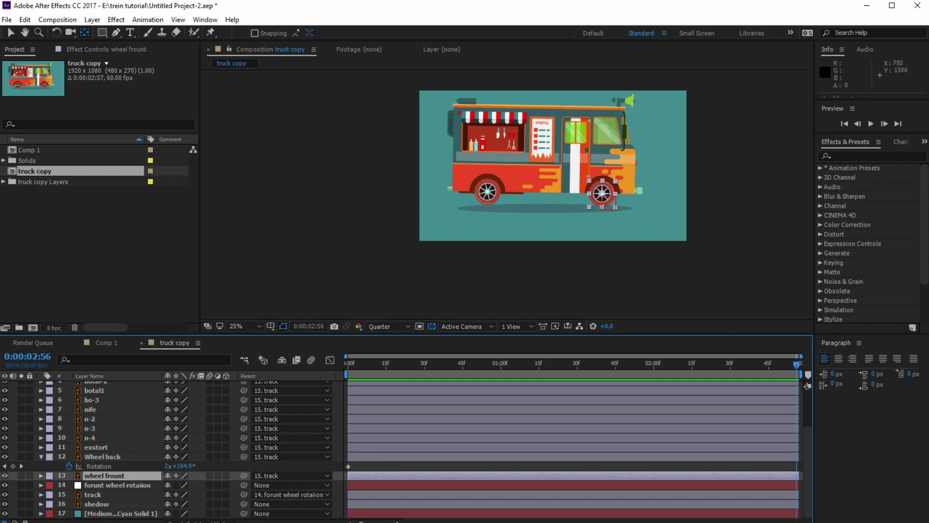
{"action": "scroll", "coordinate": [507, 195], "scroll_direction": "up", "scroll_amount": 3}
{"action": "key", "text": "space"}
{"action": "left_click_drag", "start_coordinate": [806, 186], "coordinate": [403, 209]}
{"action": "scroll", "coordinate": [488, 276], "scroll_direction": "up", "scroll_amount": 2}
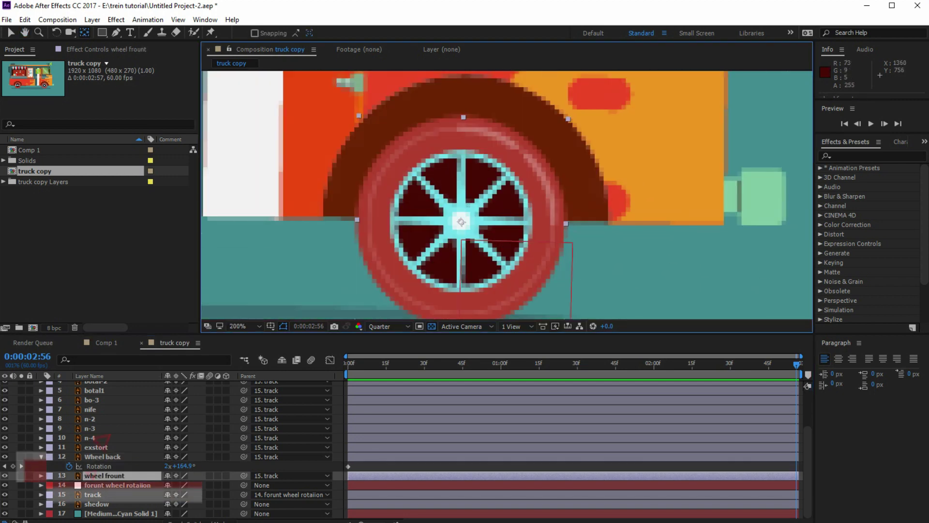
{"action": "key", "text": "r"}
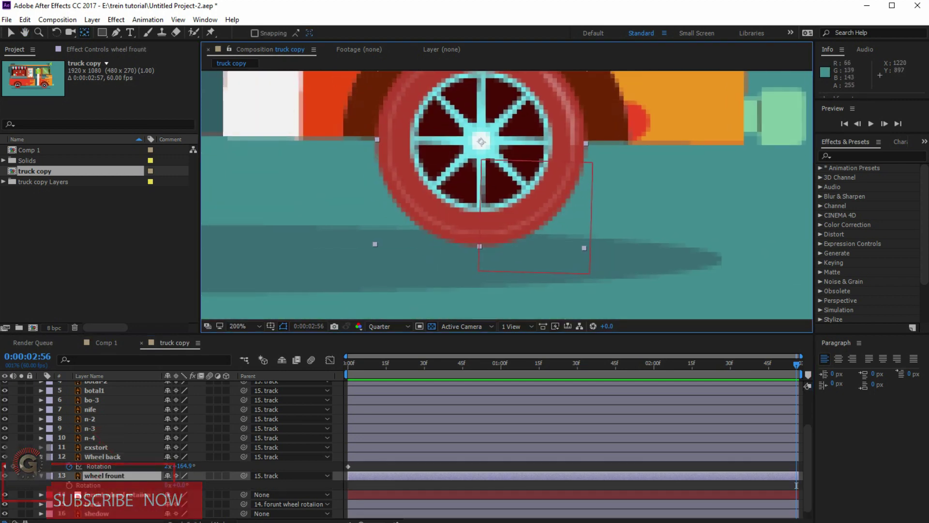
Enable rotation keyframing on wheel frount at the first frame, copy Wheel back's rotation keyframes onto it, and preview both wheels spinning.
{"action": "key", "text": "Home"}
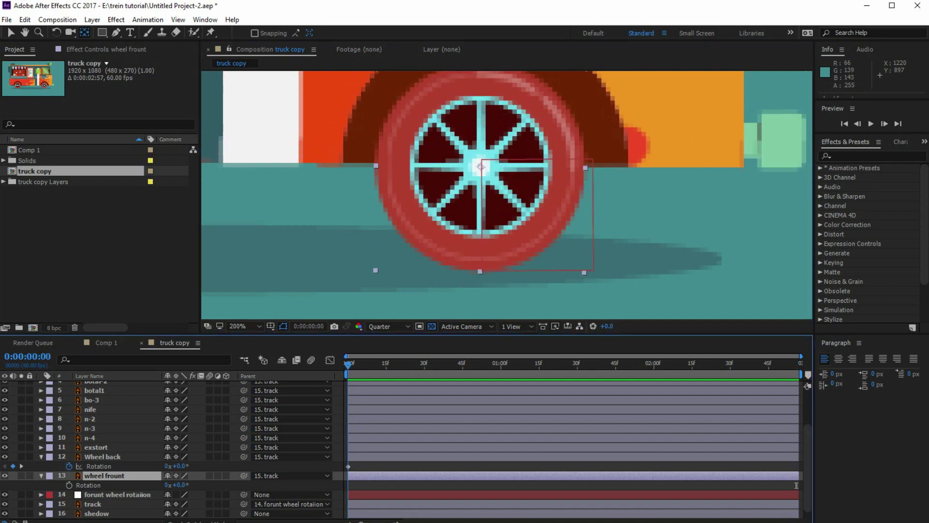
{"action": "right_click", "coordinate": [99, 466]}
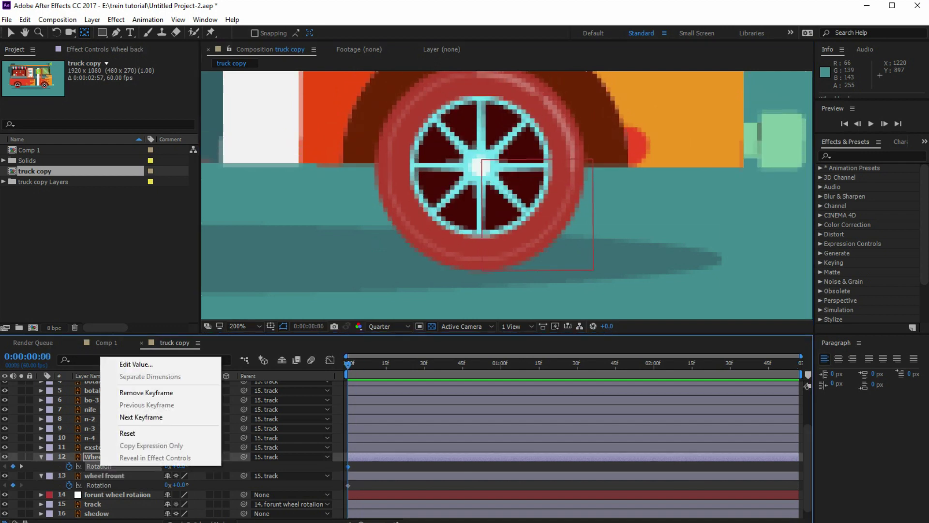
{"action": "left_click", "coordinate": [25, 19]}
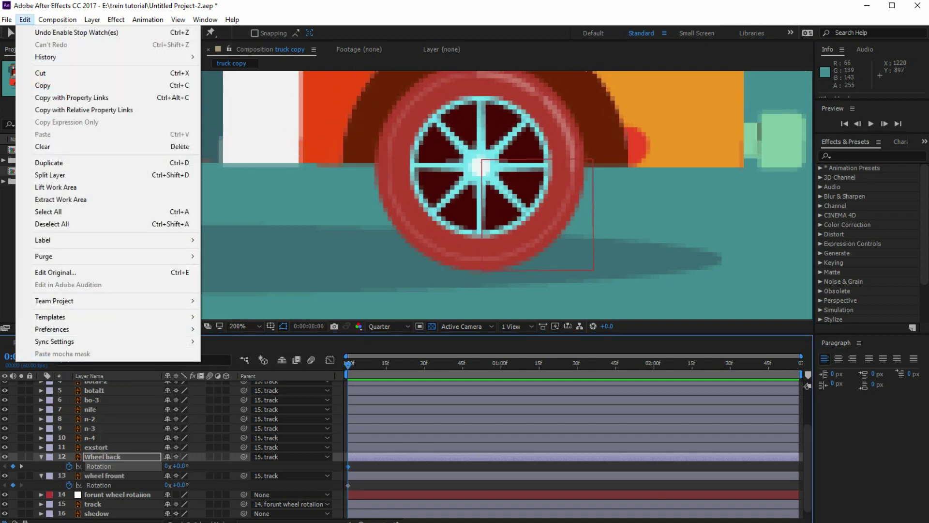
{"action": "left_click", "coordinate": [34, 84]}
{"action": "left_click", "coordinate": [99, 485]}
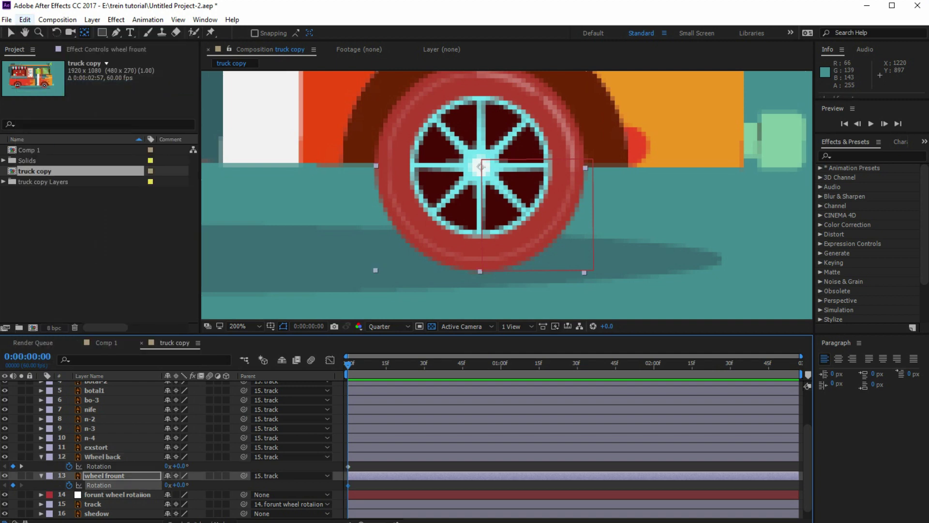
{"action": "left_click", "coordinate": [25, 19]}
{"action": "left_click", "coordinate": [24, 134]}
{"action": "key", "text": "space"}
{"action": "scroll", "coordinate": [507, 195], "scroll_direction": "down", "scroll_amount": 4}
{"action": "scroll", "coordinate": [506, 195], "scroll_direction": "up", "scroll_amount": 2}
{"action": "left_click_drag", "start_coordinate": [486, 174], "coordinate": [507, 195]}
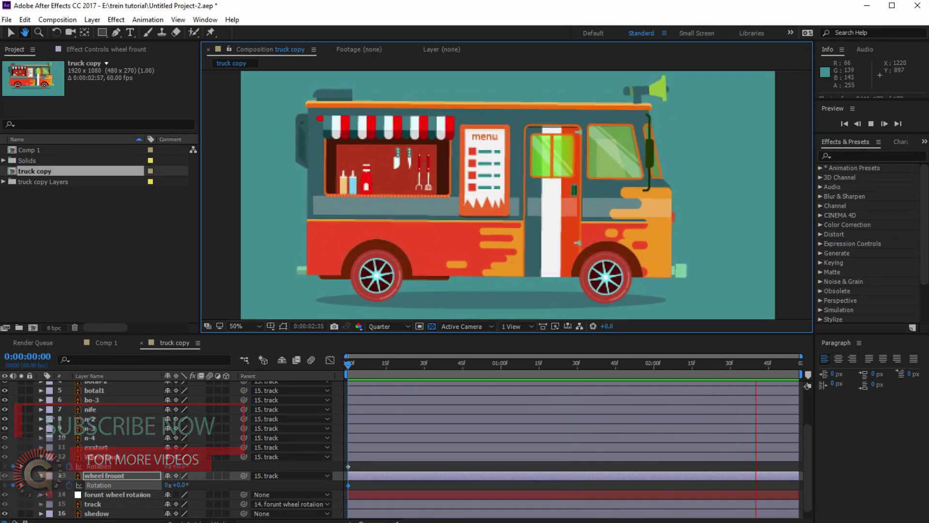
Select the yellow bottle layer botal-2 in the serving window and move its anchor point to the bottle's base.
{"action": "left_click", "coordinate": [460, 363]}
{"action": "scroll", "coordinate": [378, 190], "scroll_direction": "up", "scroll_amount": 1}
{"action": "left_click_drag", "start_coordinate": [282, 182], "coordinate": [564, 234]}
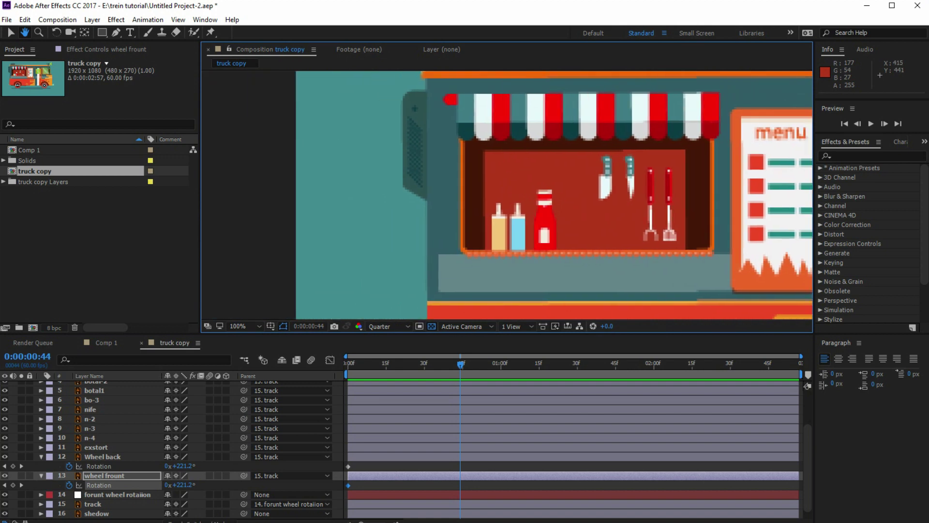
{"action": "left_click", "coordinate": [499, 231]}
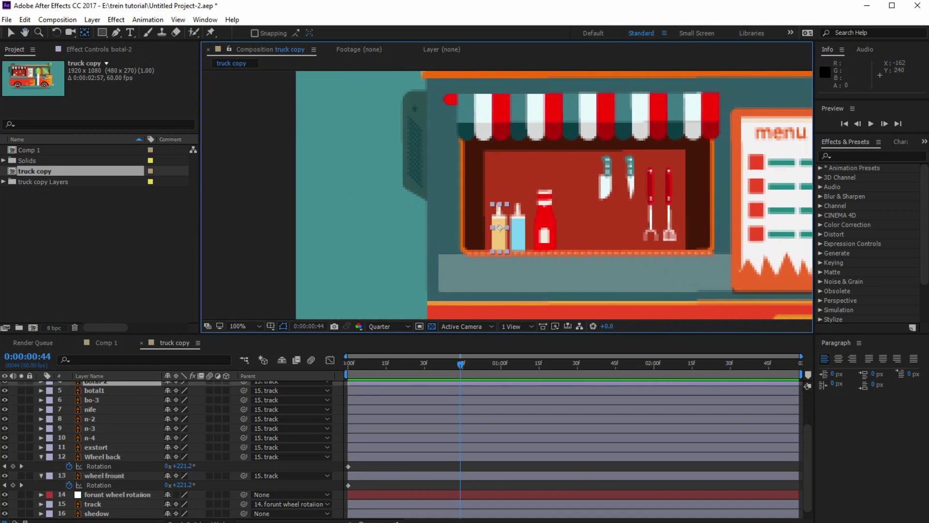
{"action": "left_click_drag", "start_coordinate": [499, 227], "coordinate": [501, 245]}
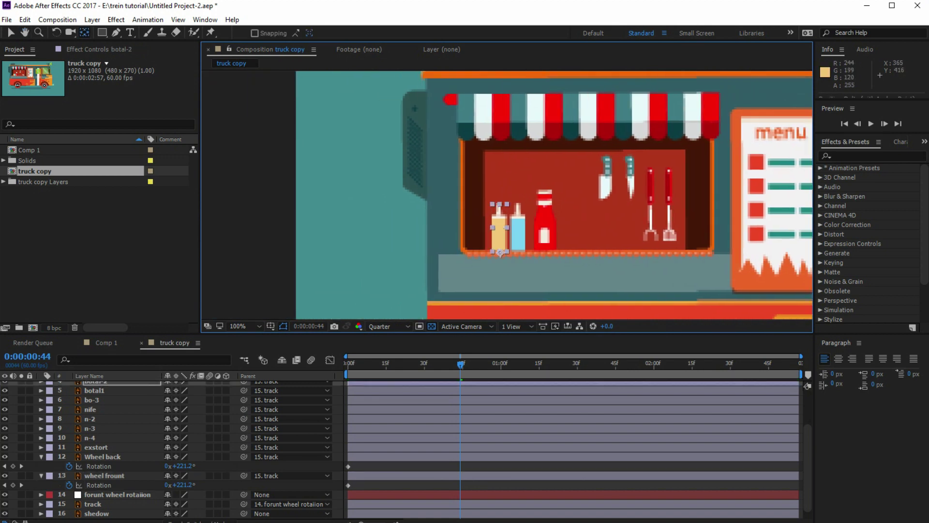
Add the expression wiggle(1,2) to the botal-2 layer's rotation and preview the motion from the first frame.
{"action": "scroll", "coordinate": [461, 395], "scroll_direction": "up", "scroll_amount": 3}
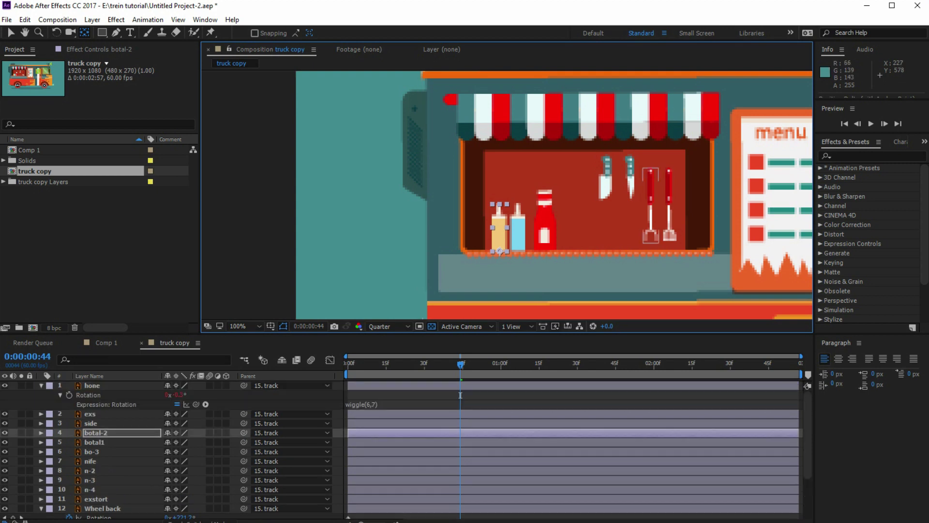
{"action": "key", "text": "r"}
{"action": "key", "text": "r"}
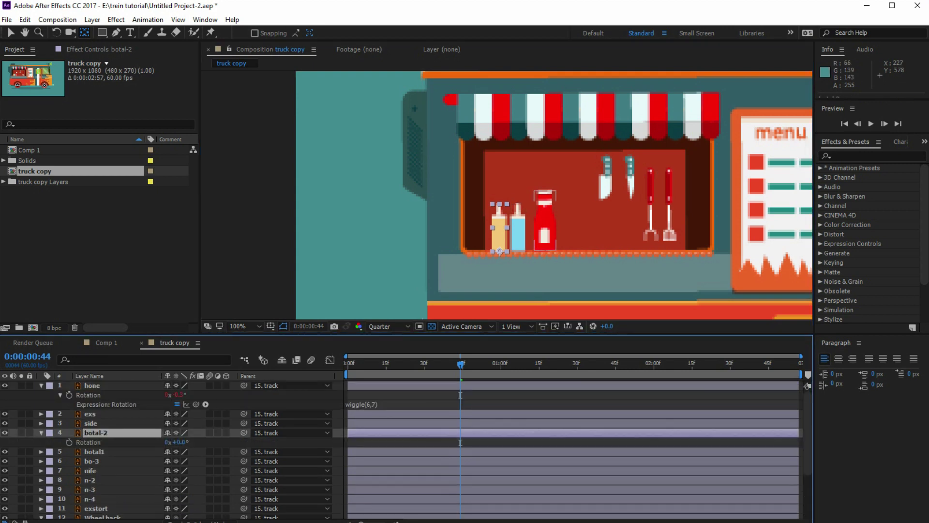
{"action": "key", "text": "Home"}
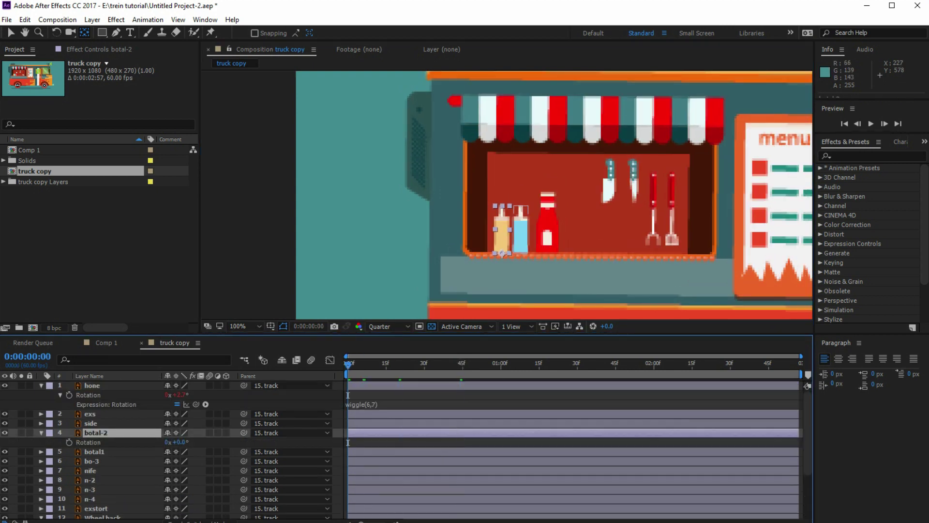
{"action": "left_click", "coordinate": [69, 443], "text": "alt"}
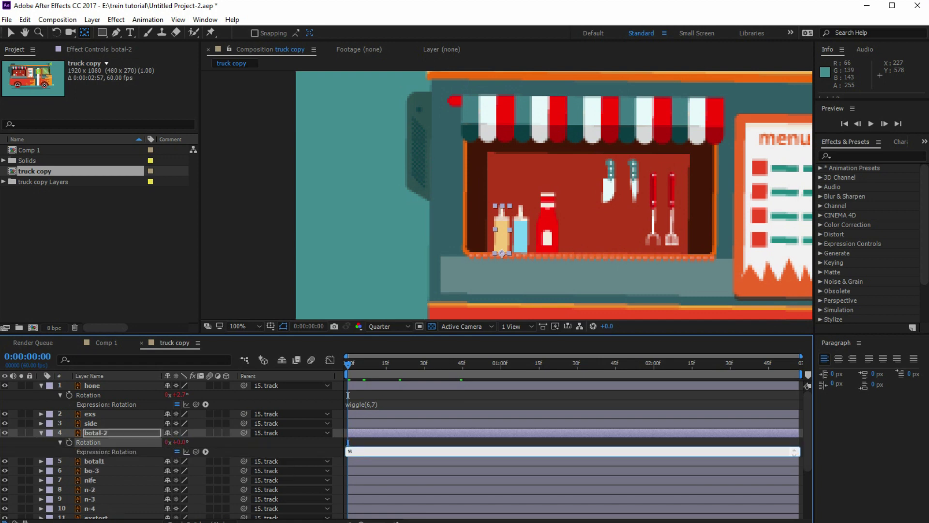
{"action": "type", "text": "wigg"}
{"action": "key", "text": "KP_Enter"}
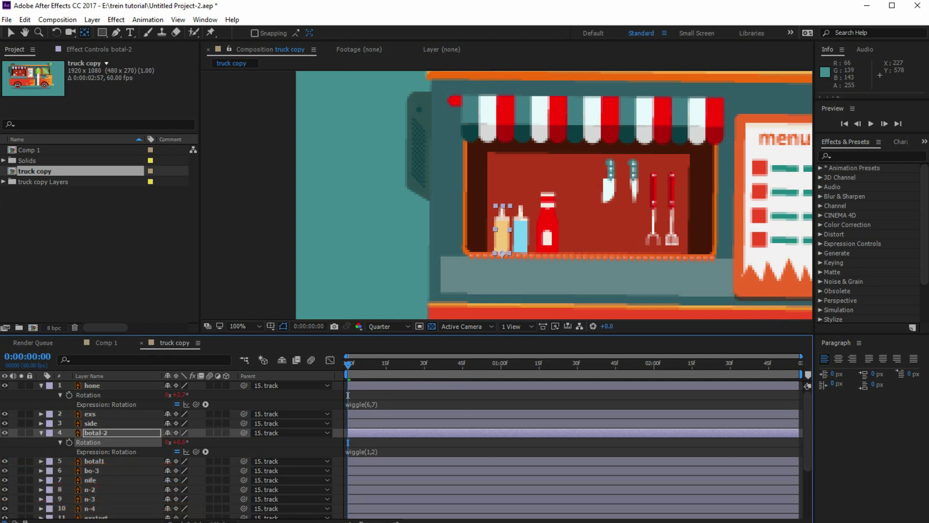
{"action": "key", "text": "space"}
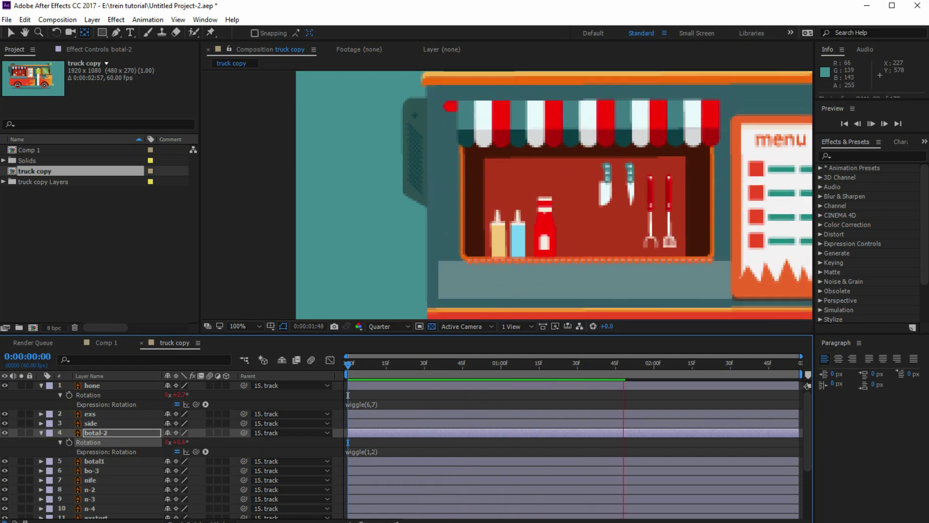
{"action": "key", "text": "space"}
Select the blue bottle layer botal1 and move its anchor point down to the bottle's base.
{"action": "left_click", "coordinate": [91, 423]}
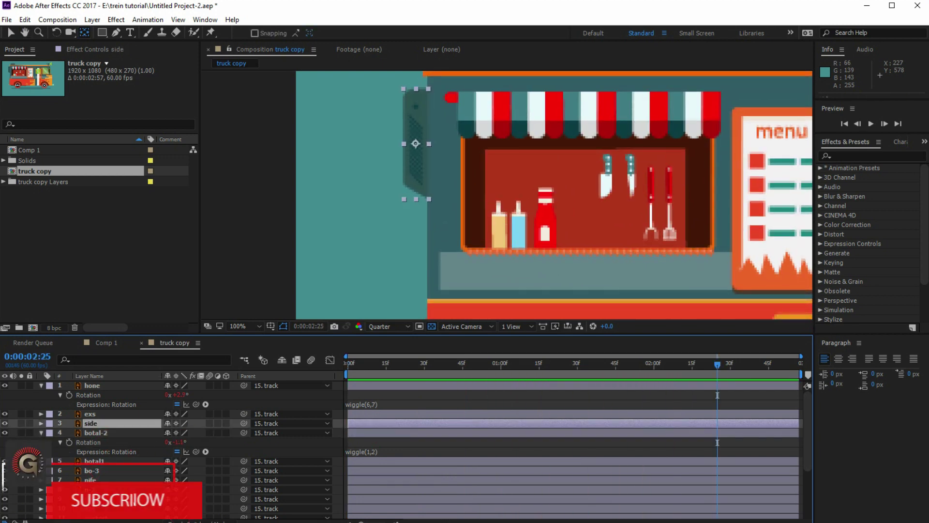
{"action": "left_click", "coordinate": [519, 230]}
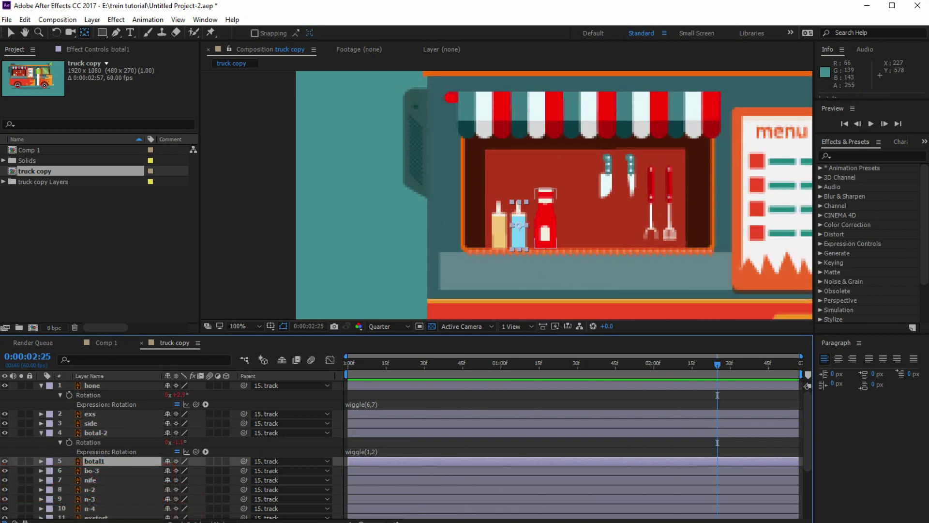
{"action": "left_click_drag", "start_coordinate": [519, 227], "coordinate": [519, 249]}
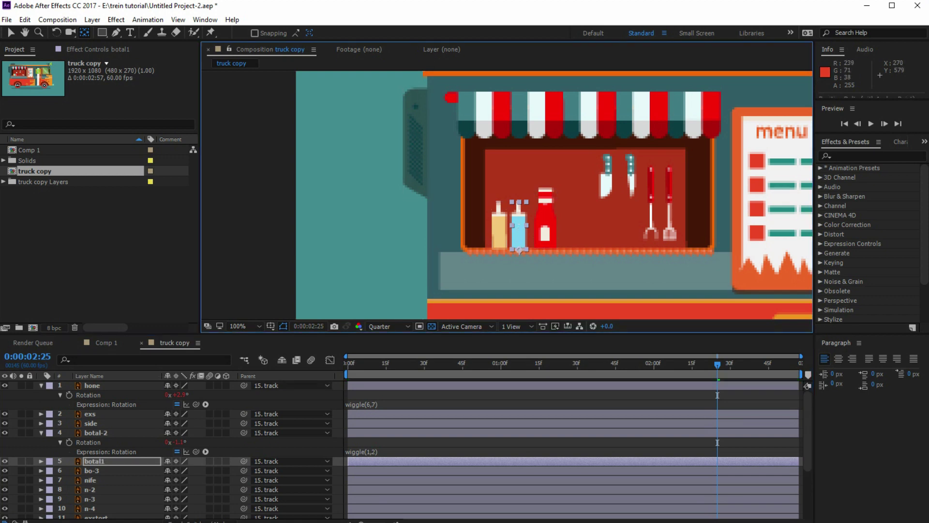
Add the expression wiggle(4,4) to the botal1 layer's rotation and preview the animation from the start.
{"action": "left_click", "coordinate": [95, 461]}
{"action": "key", "text": "r"}
{"action": "left_click", "coordinate": [69, 470], "text": "alt"}
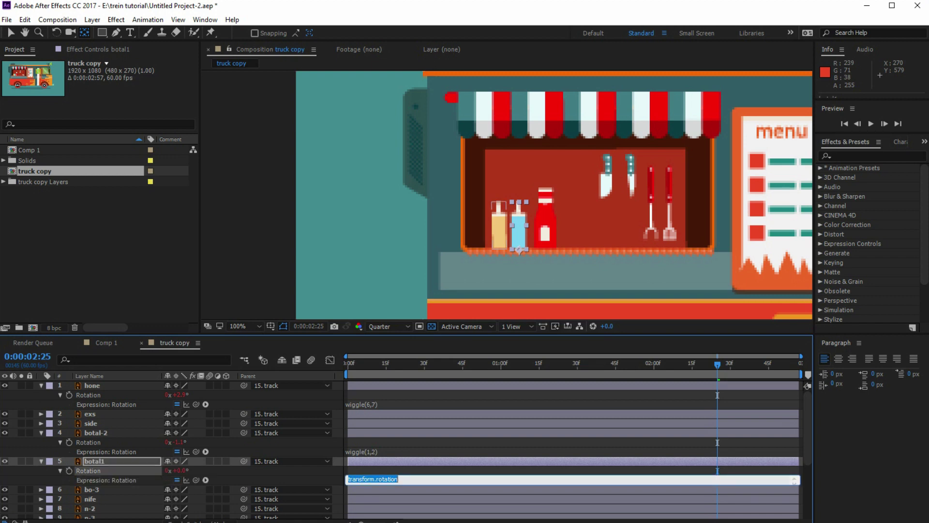
{"action": "type", "text": "wiggle(4,4"}
{"action": "key", "text": "Tab"}
{"action": "key", "text": "Caps_Lock"}
{"action": "key", "text": "Caps_Lock"}
{"action": "left_click_drag", "start_coordinate": [406, 364], "coordinate": [347, 364]}
{"action": "key", "text": "space"}
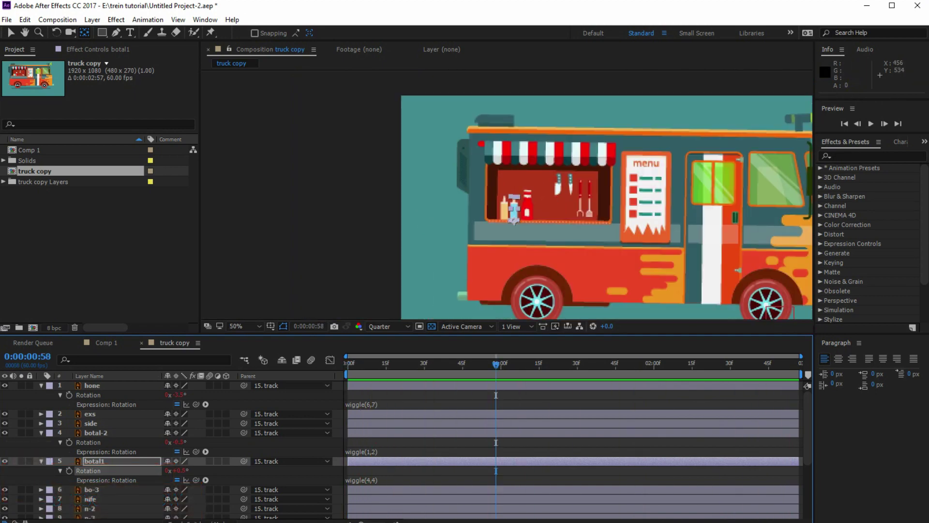
Select the red bottle layer bo-3 and move its anchor point to the bottle's base.
{"action": "left_click", "coordinate": [426, 236]}
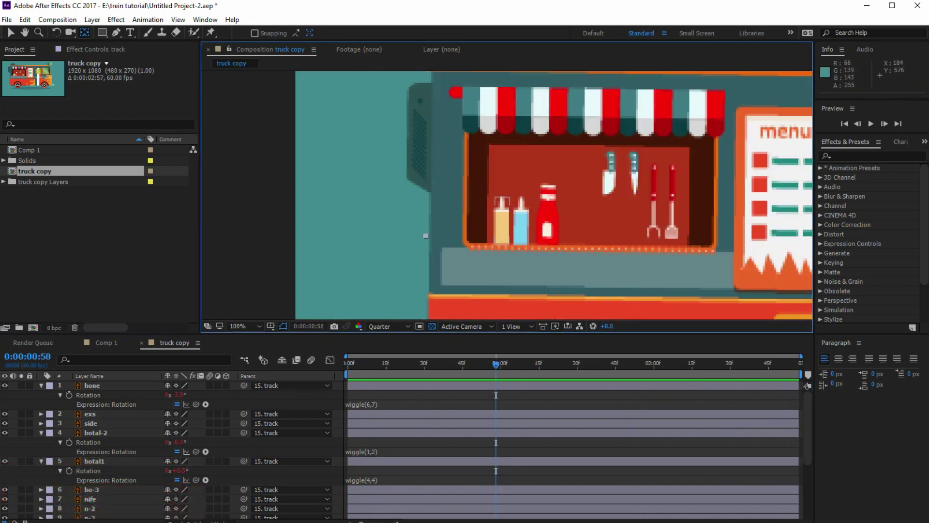
{"action": "left_click", "coordinate": [95, 433]}
{"action": "left_click", "coordinate": [91, 424]}
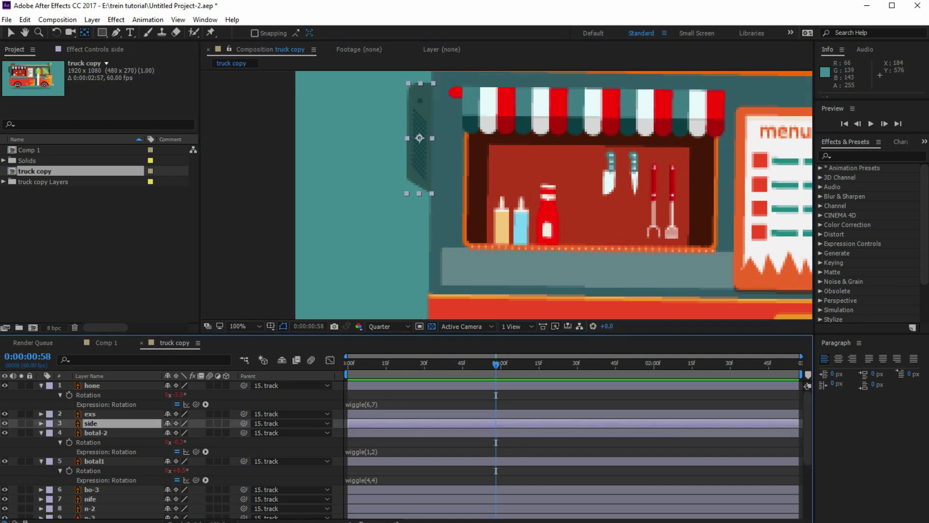
{"action": "left_click", "coordinate": [90, 414]}
{"action": "left_click", "coordinate": [94, 461]}
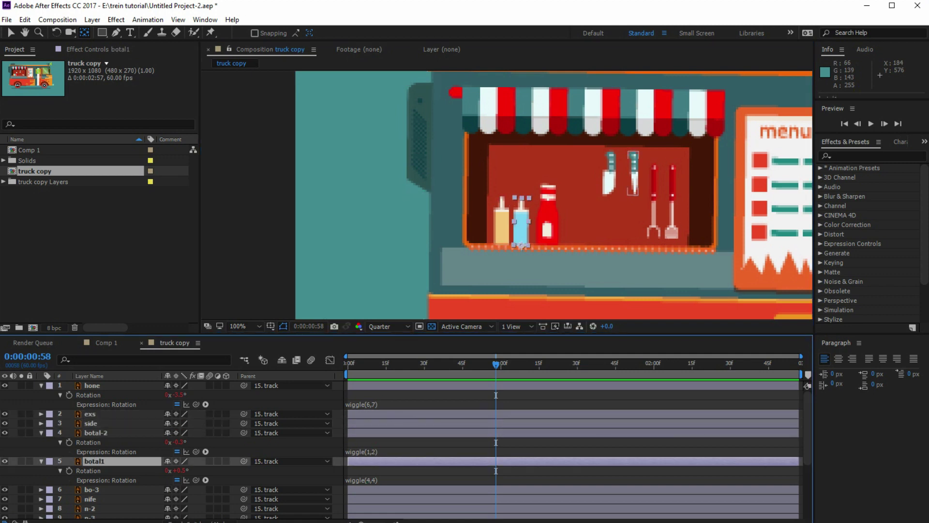
{"action": "left_click", "coordinate": [92, 490]}
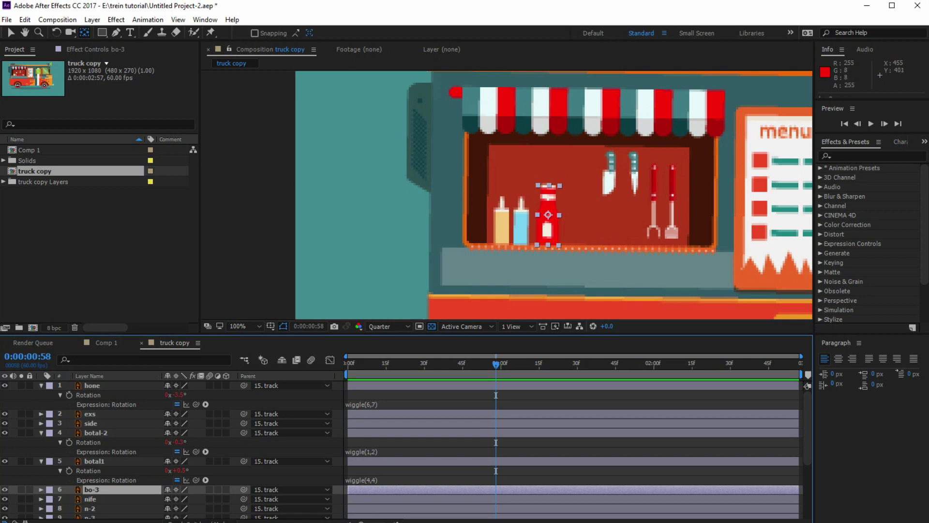
{"action": "left_click_drag", "start_coordinate": [548, 215], "coordinate": [548, 218]}
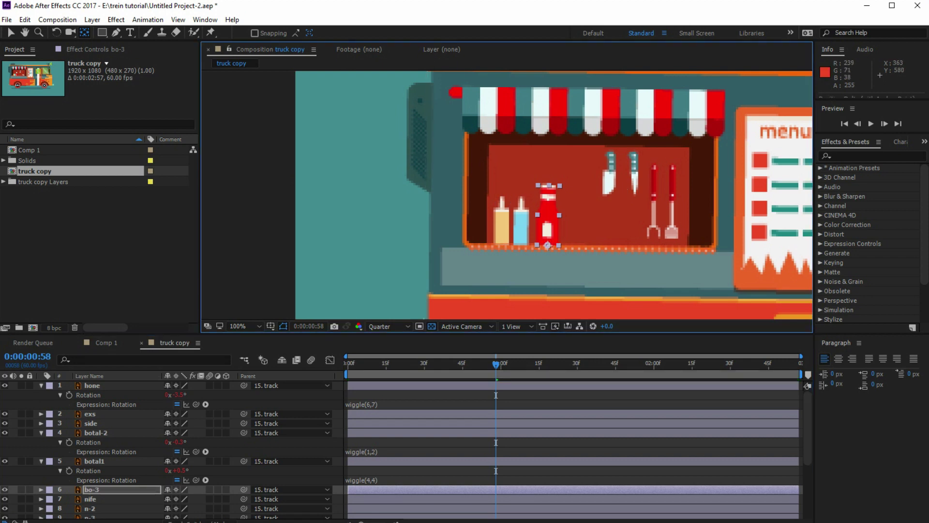
Add the expression wiggle(4,4) to the bo-3 layer's rotation and preview the whole truck from the first frame.
{"action": "key", "text": "r"}
{"action": "left_click", "coordinate": [69, 499], "text": "alt"}
{"action": "type", "text": "wiggle(4,4"}
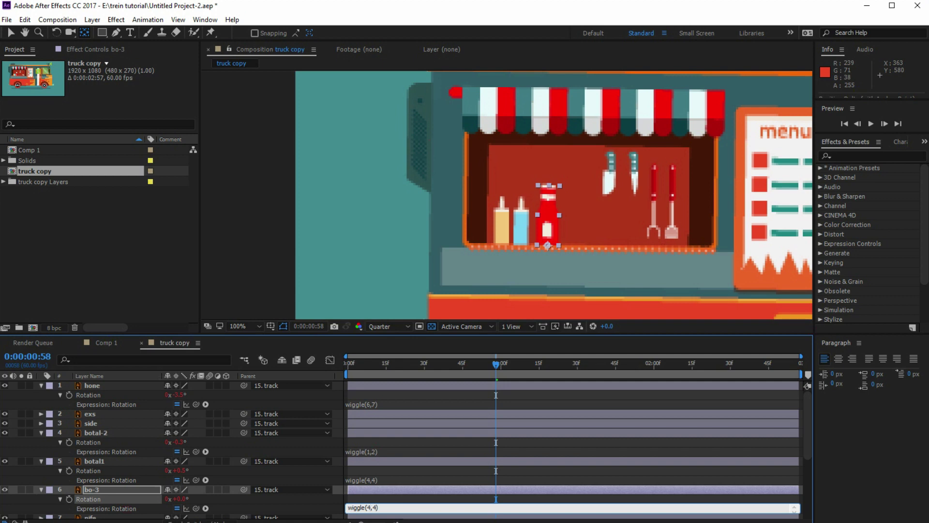
{"action": "left_click", "coordinate": [513, 471]}
{"action": "left_click_drag", "start_coordinate": [496, 364], "coordinate": [347, 364]}
{"action": "key", "text": "space"}
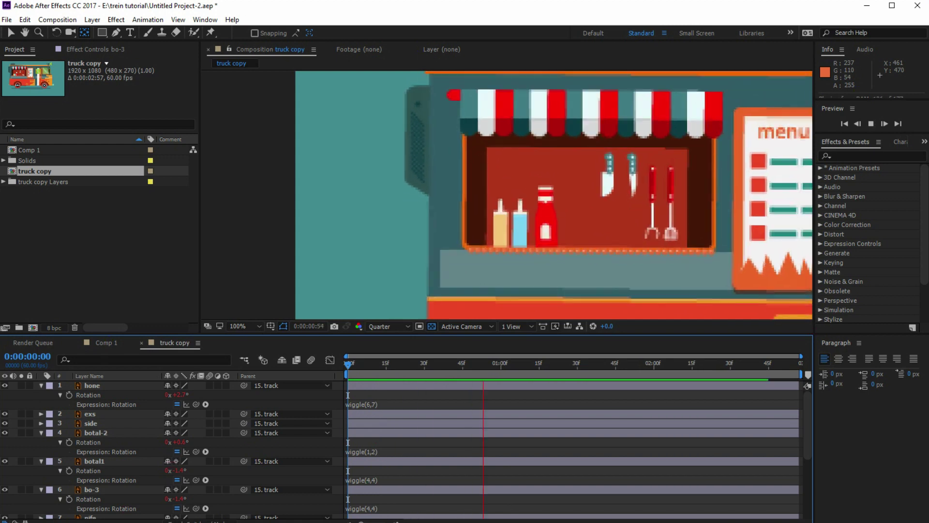
{"action": "key", "text": "comma"}
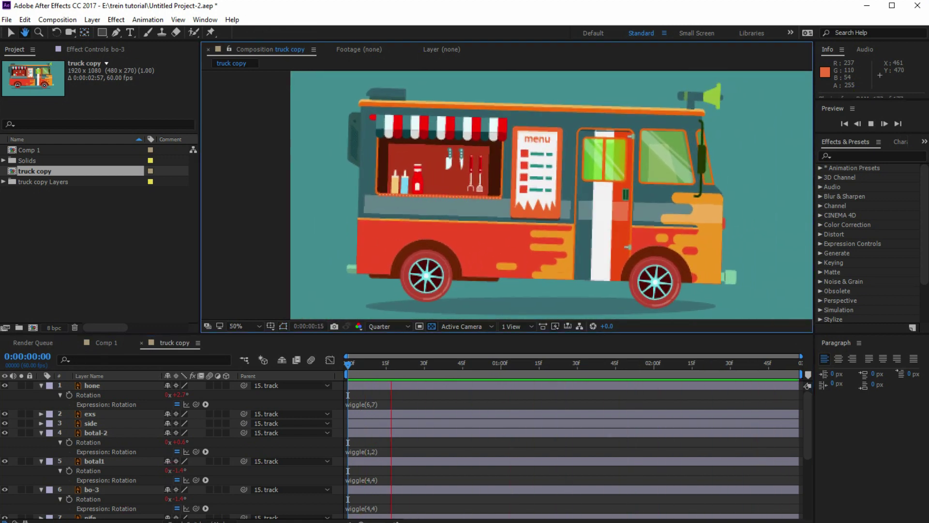
{"action": "key", "text": "space"}
Select the hanging spatula layer n-3, move its anchor point to the top of the handle and locate its layer in the timeline.
{"action": "scroll", "coordinate": [481, 161], "scroll_direction": "up", "scroll_amount": 1}
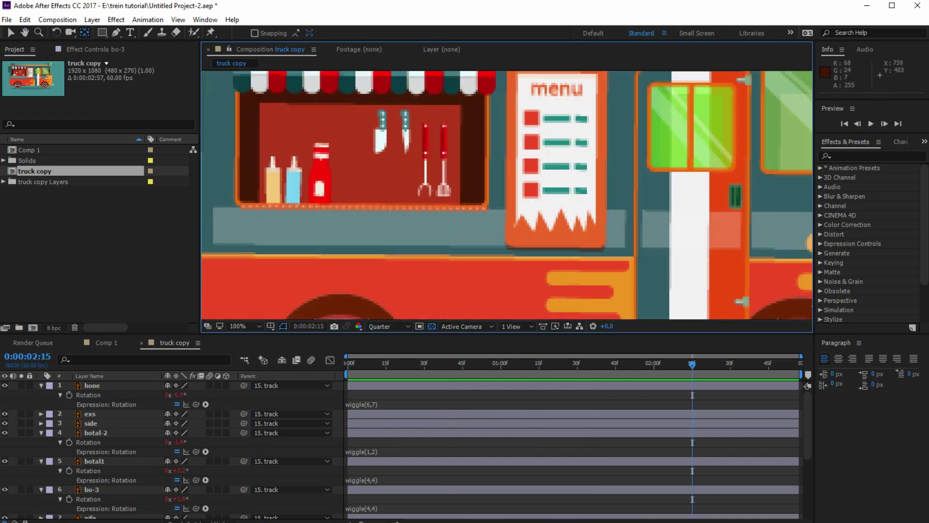
{"action": "left_click", "coordinate": [443, 146]}
{"action": "left_click_drag", "start_coordinate": [444, 160], "coordinate": [444, 148]}
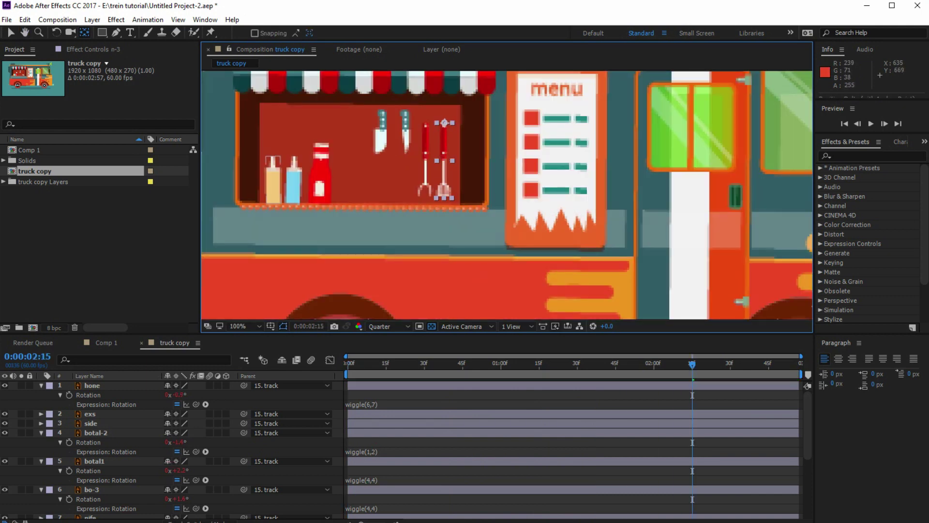
{"action": "scroll", "coordinate": [164, 450], "scroll_direction": "down", "scroll_amount": 5}
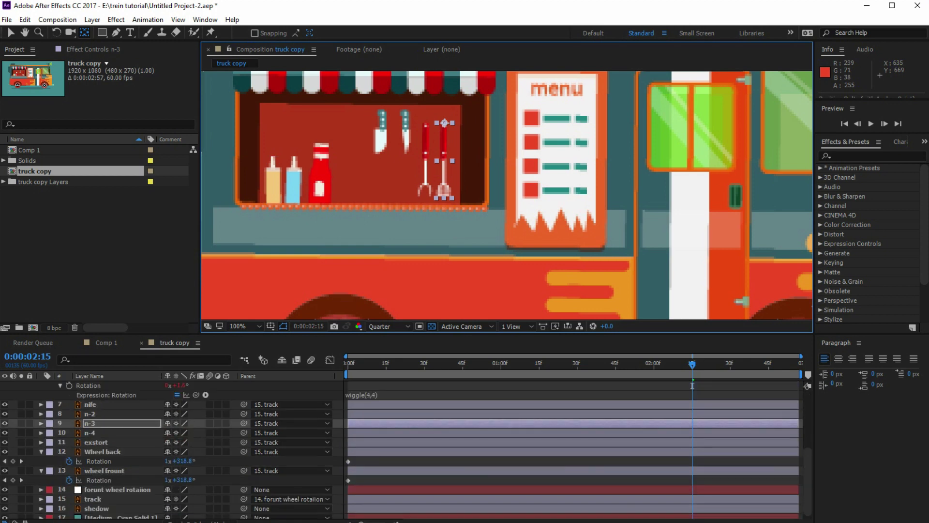
Add the expression wiggle(4,4) to the n-3 layer's rotation, copying its text for reuse, and preview the animation from the first frame.
{"action": "key", "text": "r"}
{"action": "key", "text": "alt+shift+equal"}
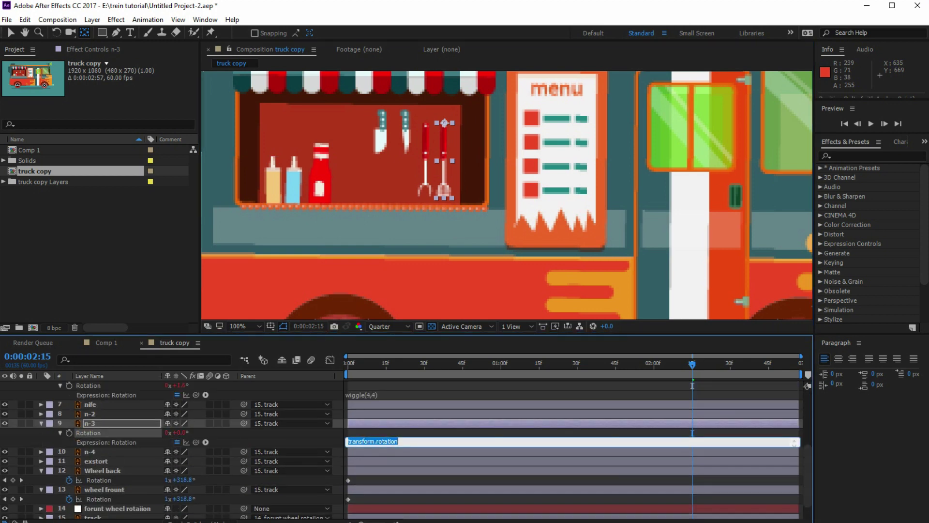
{"action": "type", "text": "wiggle(4,4"}
{"action": "key", "text": "ctrl+a"}
{"action": "key", "text": "ctrl+c"}
{"action": "key", "text": "KP_Enter"}
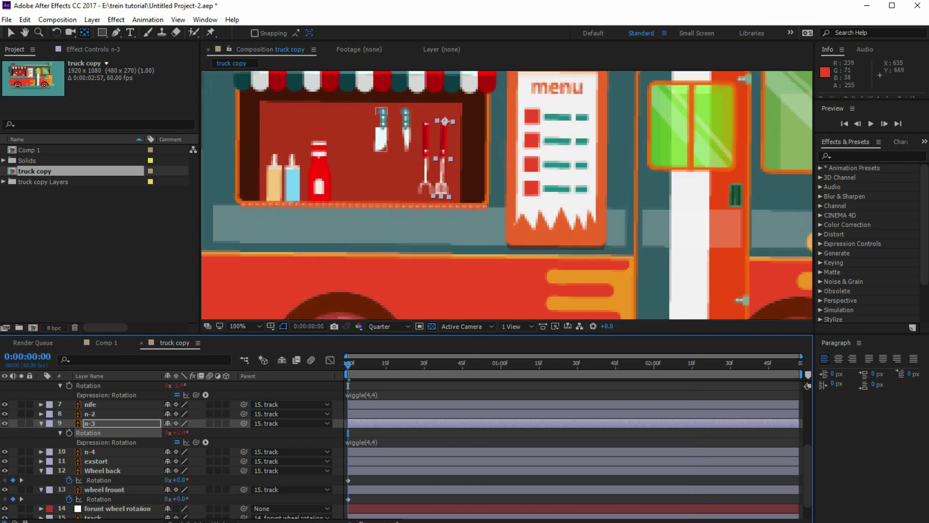
{"action": "key", "text": "space"}
{"action": "key", "text": "space"}
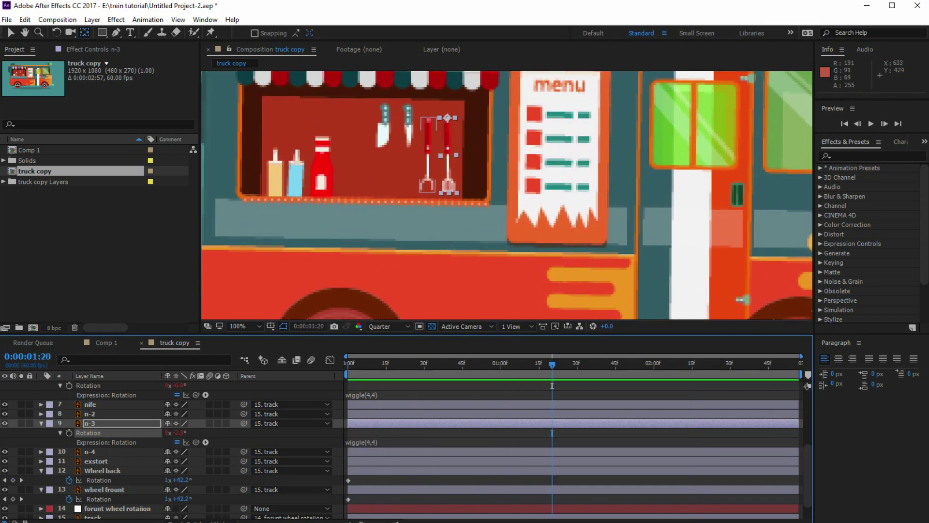
Move the anchor point of the hanging fork layer n-4 to the top of its handle and paste wiggle(4,4) as its rotation expression.
{"action": "left_click", "coordinate": [429, 156]}
{"action": "left_click_drag", "start_coordinate": [428, 155], "coordinate": [428, 118]}
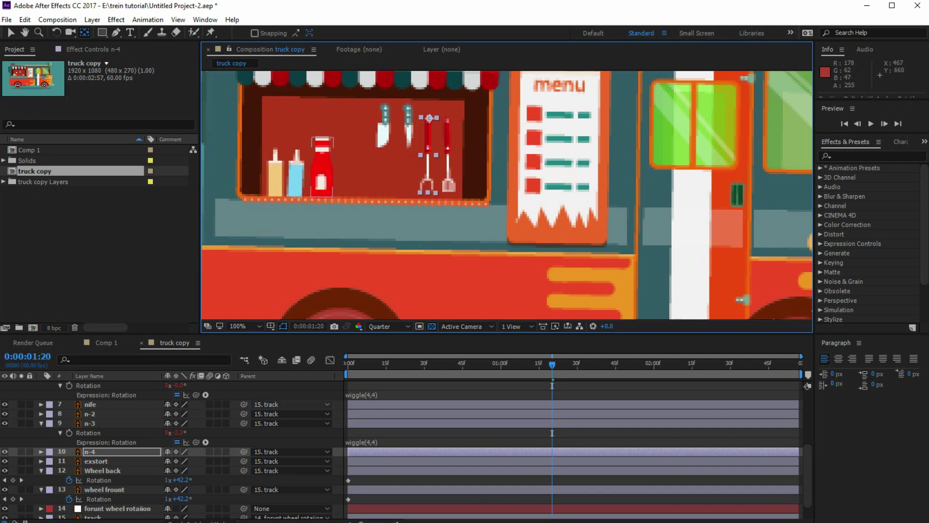
{"action": "key", "text": "r"}
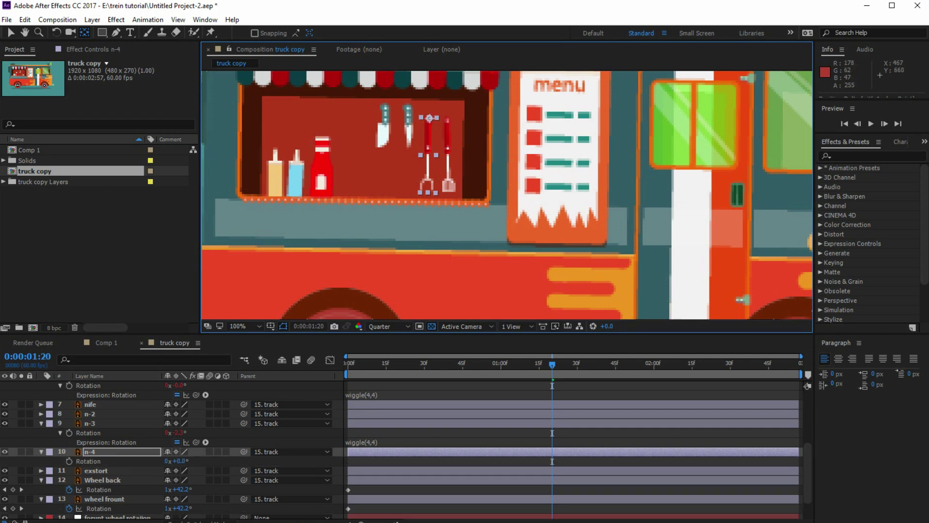
{"action": "left_click", "coordinate": [69, 461], "text": "alt"}
{"action": "key", "text": "ctrl+v"}
Preview the swinging spatula and fork from the first frame.
{"action": "left_click_drag", "start_coordinate": [552, 365], "coordinate": [347, 365]}
{"action": "key", "text": "space"}
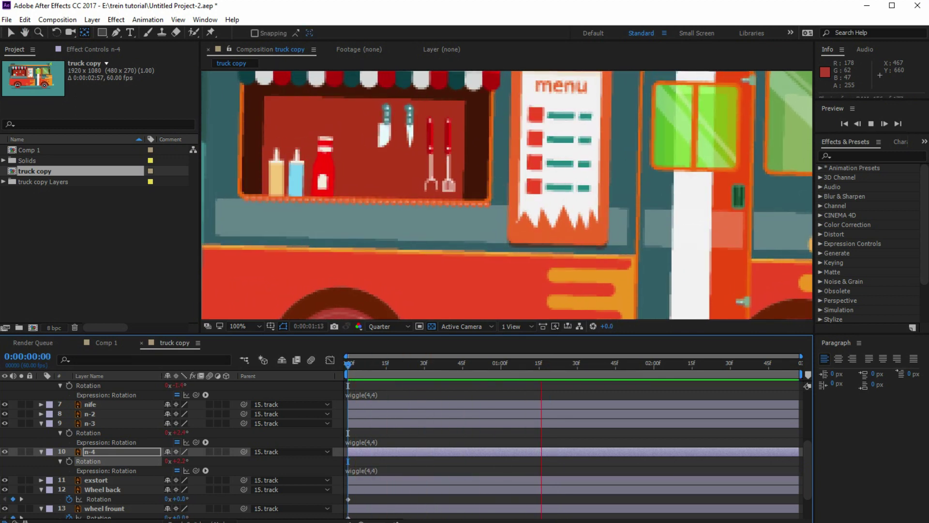
{"action": "key", "text": "space"}
Move the wide knife layer n-2's anchor point to the top of its handle and paste wiggle(4,4) as its rotation expression.
{"action": "left_click", "coordinate": [381, 139]}
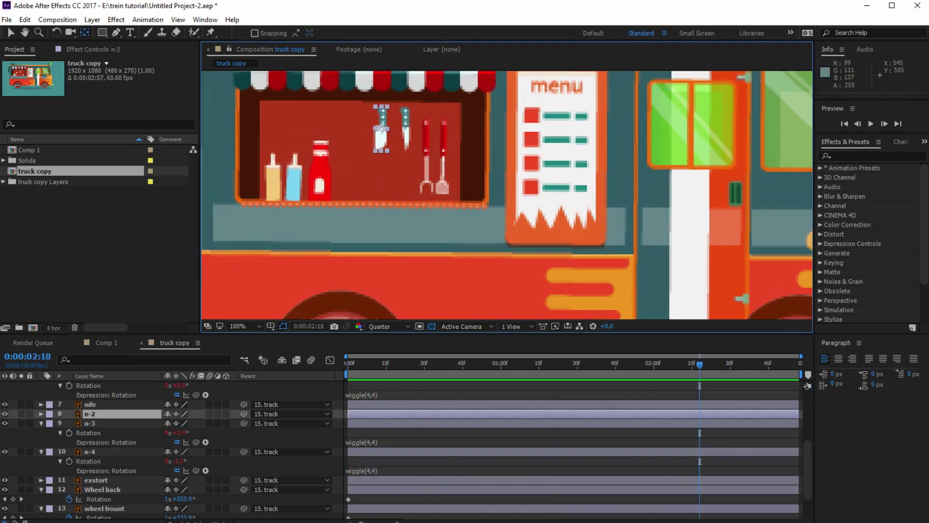
{"action": "key", "text": "Return"}
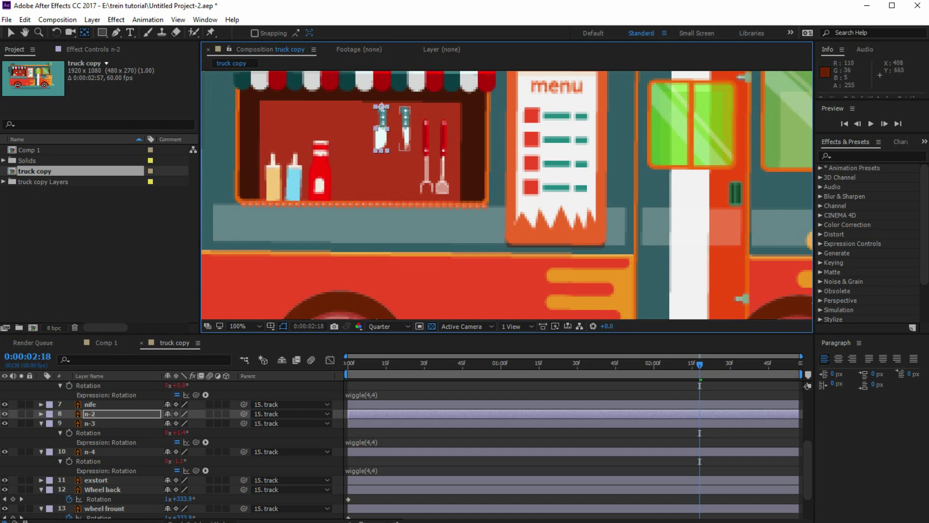
{"action": "key", "text": "Return"}
{"action": "key", "text": "r"}
{"action": "left_click", "coordinate": [69, 424], "text": "alt"}
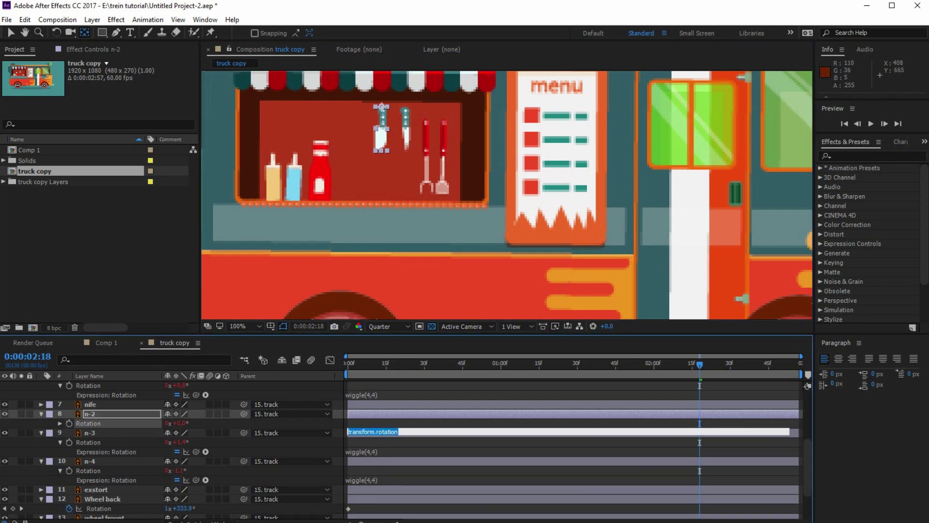
{"action": "key", "text": "ctrl+v"}
Move the narrow knife layer nife's anchor point to the top of its handle and add the expression wiggle(4,4) to its rotation.
{"action": "left_click", "coordinate": [406, 138]}
{"action": "left_click", "coordinate": [405, 130]}
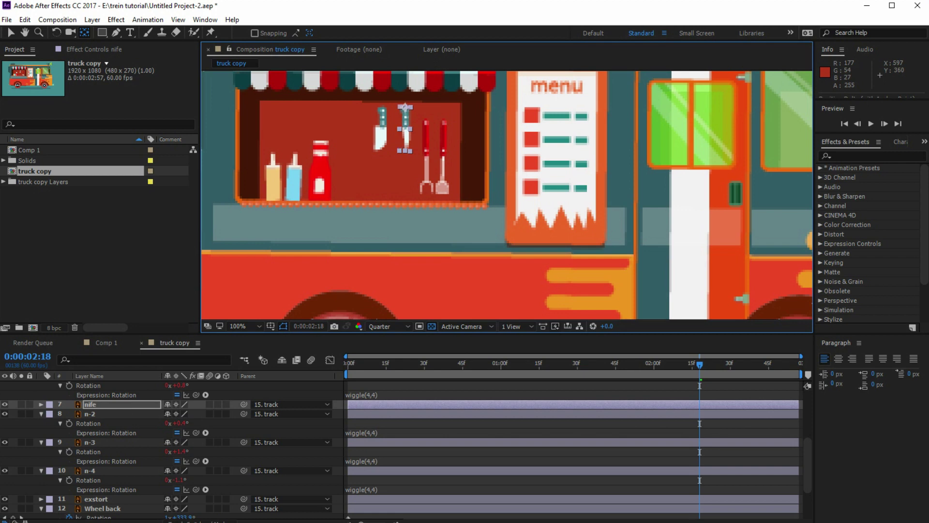
{"action": "key", "text": "r"}
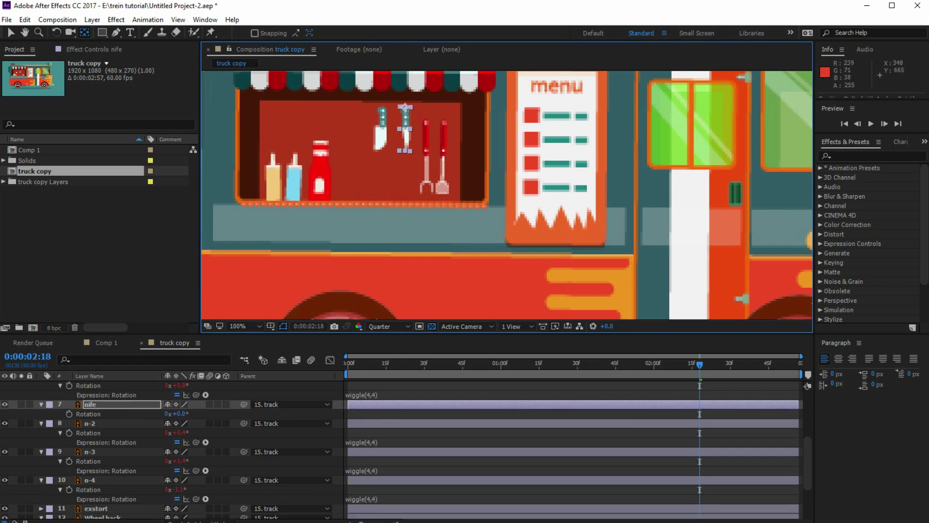
{"action": "left_click", "coordinate": [69, 414], "text": "alt"}
{"action": "type", "text": "wiggle(4,4)"}
{"action": "key", "text": "KP_Enter"}
Preview the animation from the first frame with the whole truck in view at 50% zoom.
{"action": "key", "text": "Home"}
{"action": "key", "text": "space"}
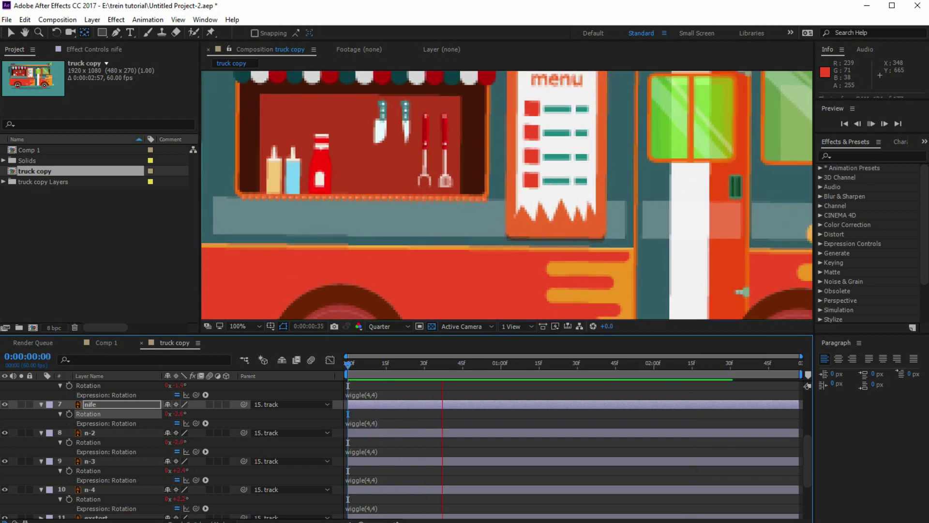
{"action": "key", "text": "comma"}
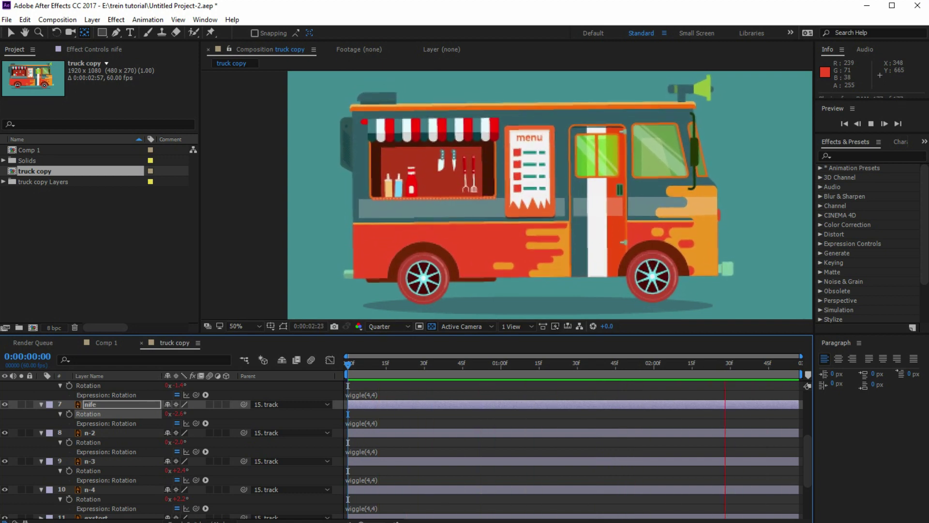
{"action": "key", "text": "space"}
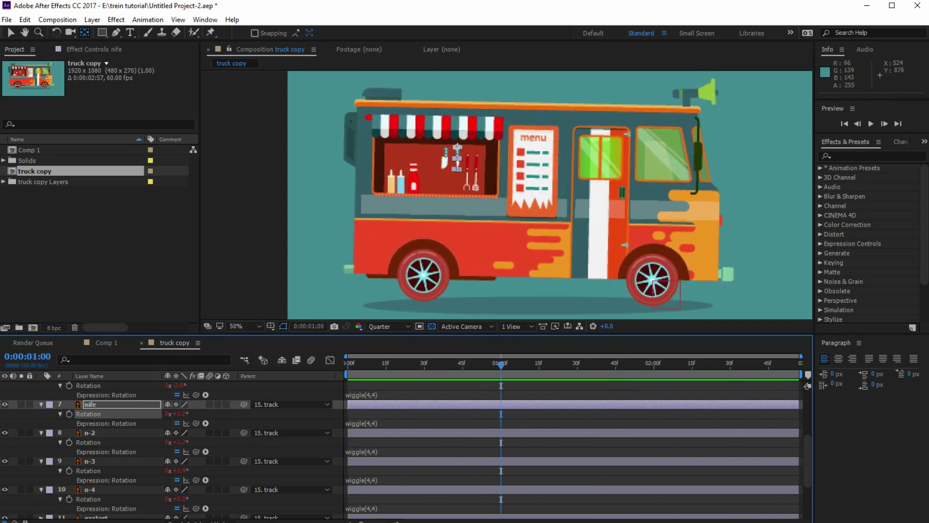